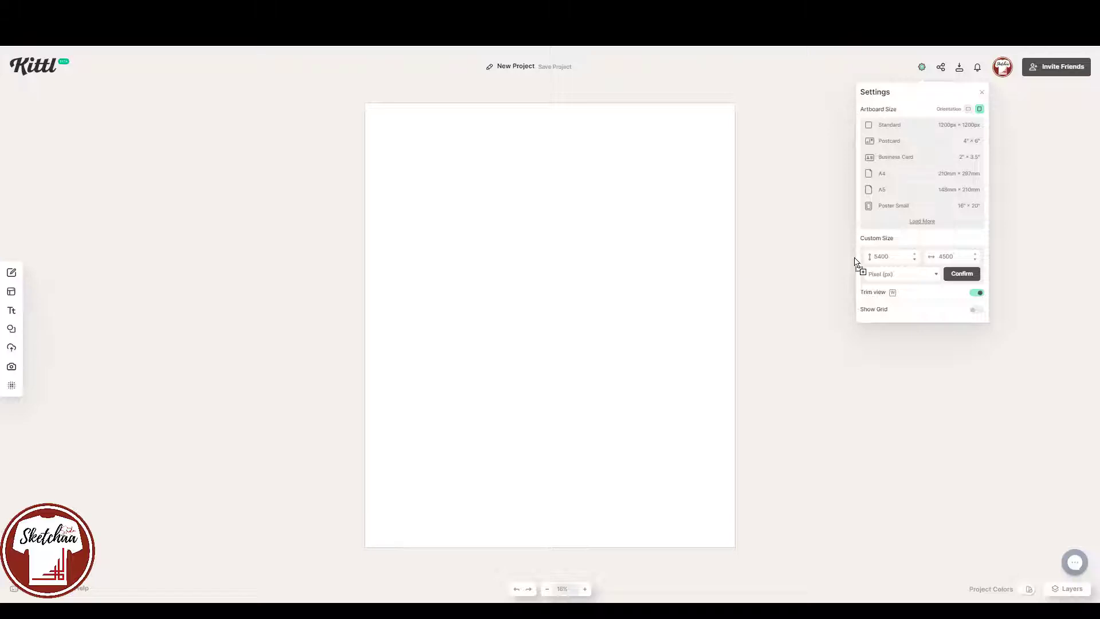
Search the elements for "vintage background" and add the teal and yellow swirling sunburst with the red centre to the artboard
{"action": "left_click", "coordinate": [774, 325]}
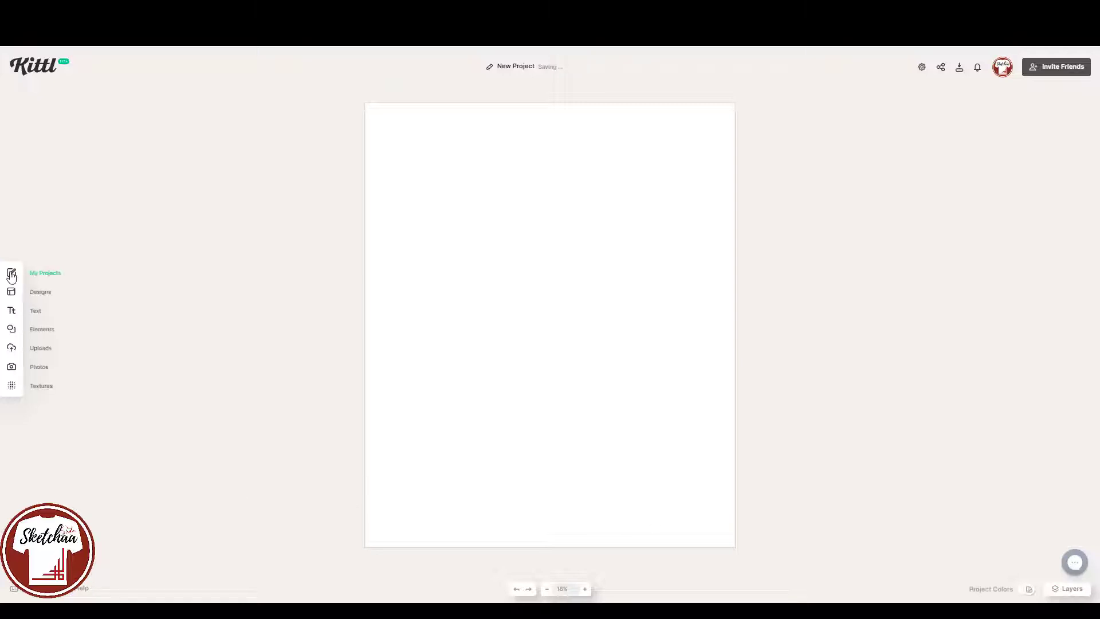
{"action": "left_click", "coordinate": [12, 330]}
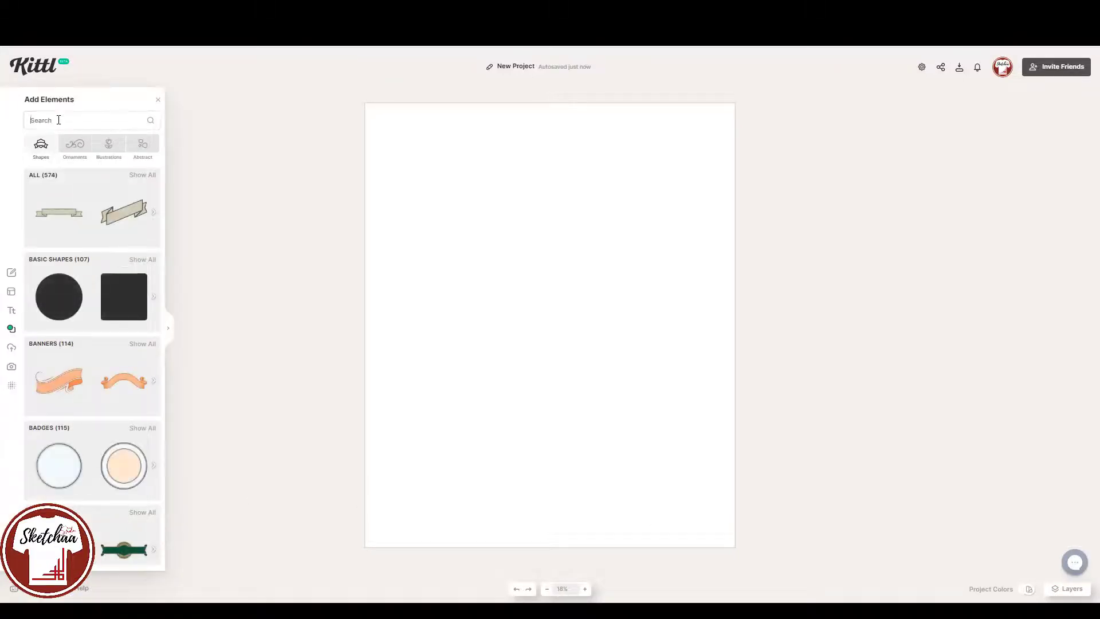
{"action": "left_click", "coordinate": [58, 120]}
{"action": "type", "text": "vintage background"}
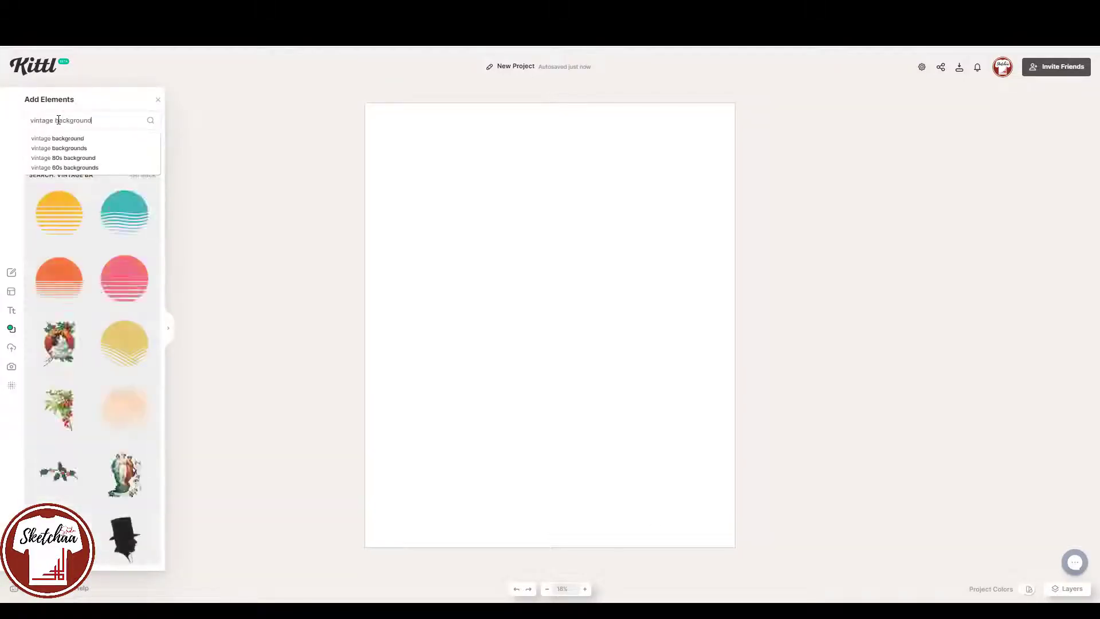
{"action": "key", "text": "Return"}
{"action": "scroll", "coordinate": [69, 239], "scroll_direction": "down", "scroll_amount": 15}
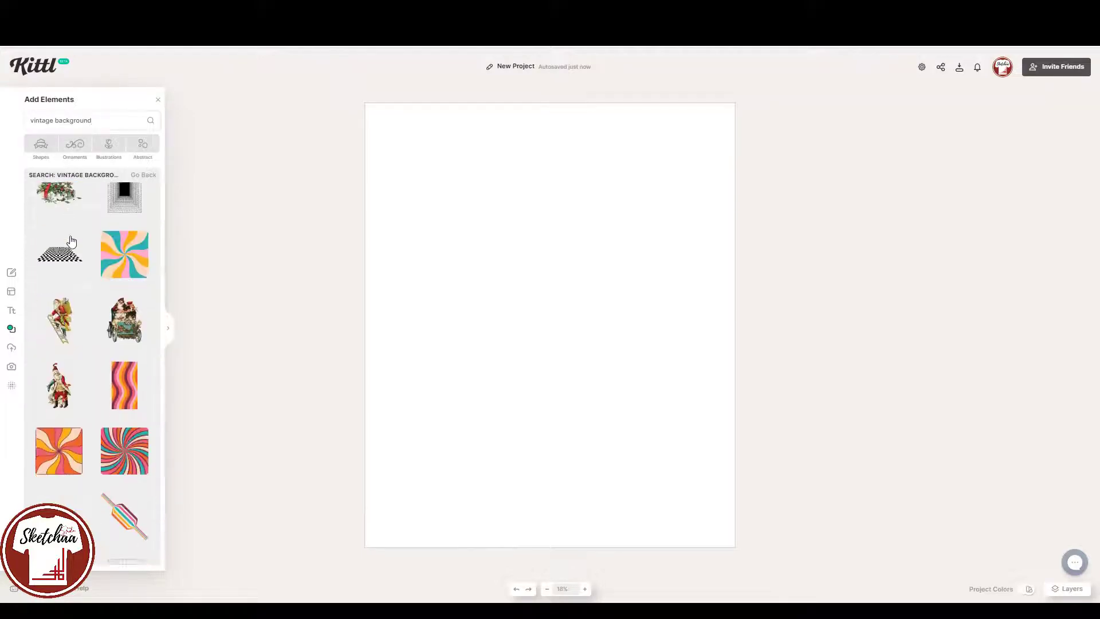
{"action": "scroll", "coordinate": [70, 240], "scroll_direction": "down", "scroll_amount": 5}
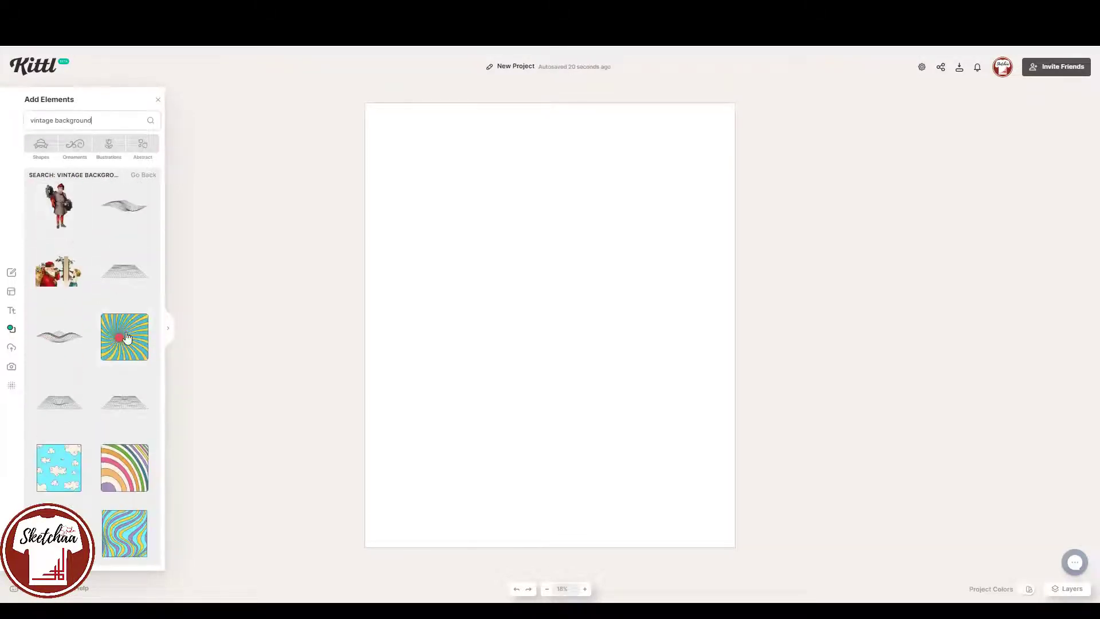
{"action": "left_click", "coordinate": [124, 337]}
Enlarge the sunburst illustration until it spans the full height and width of the artboard
{"action": "left_click_drag", "start_coordinate": [612, 264], "coordinate": [710, 165]}
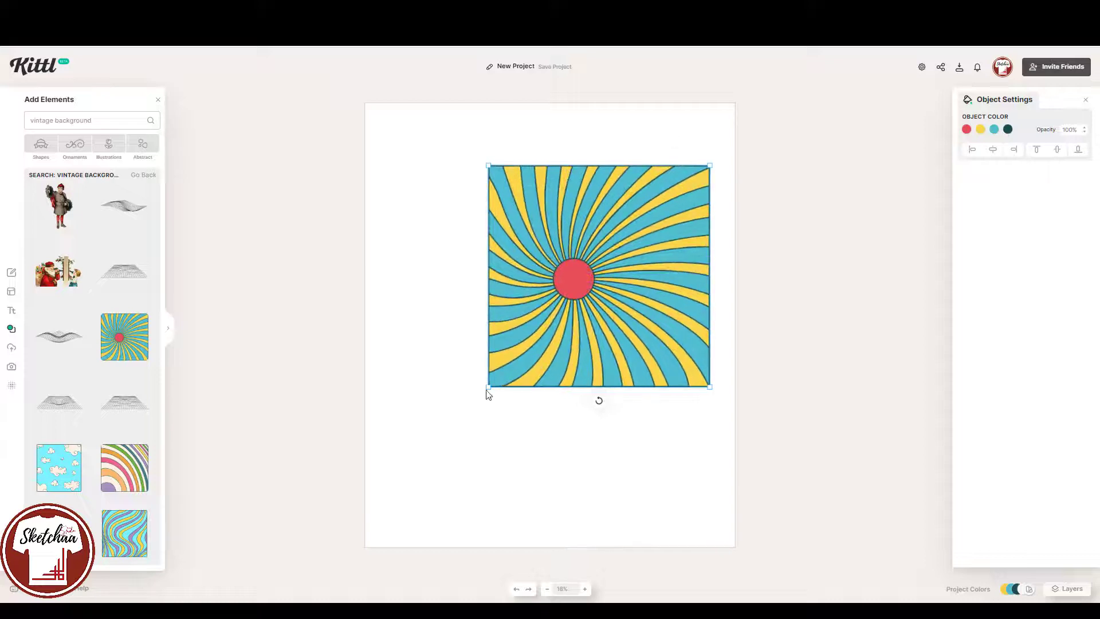
{"action": "left_click_drag", "start_coordinate": [486, 388], "coordinate": [399, 477]}
{"action": "left_click_drag", "start_coordinate": [712, 163], "coordinate": [748, 128]}
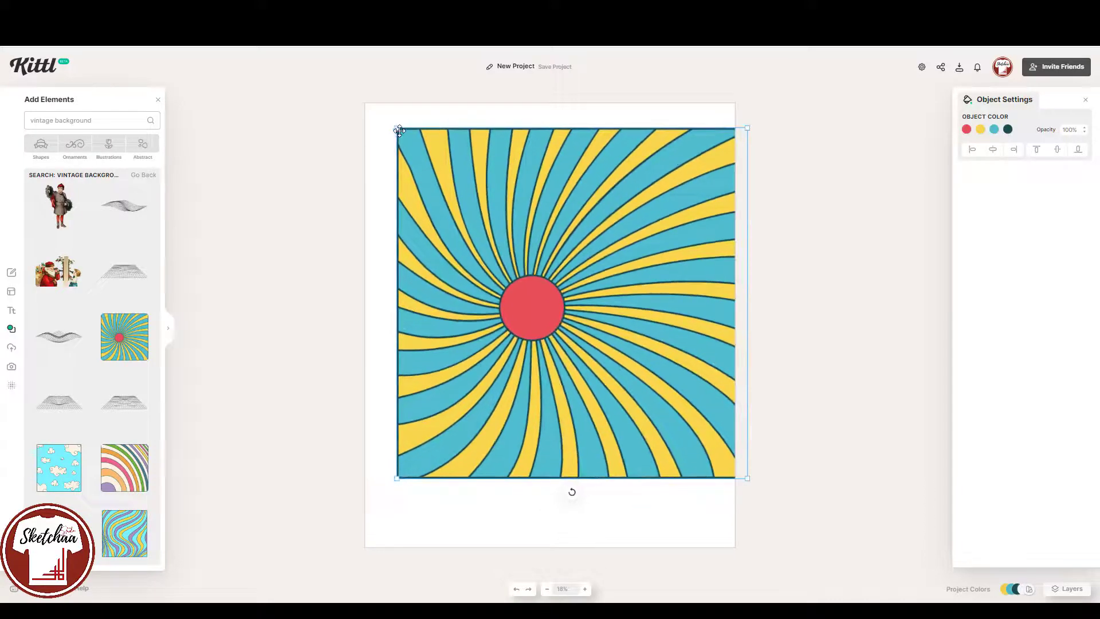
{"action": "left_click_drag", "start_coordinate": [398, 128], "coordinate": [336, 114]}
{"action": "left_click_drag", "start_coordinate": [358, 479], "coordinate": [329, 555]}
Rotate the sunburst 180° and move it to cover the artboard with its centre slightly right of the middle
{"action": "left_click_drag", "start_coordinate": [510, 430], "coordinate": [523, 441]}
{"action": "left_click_drag", "start_coordinate": [554, 261], "coordinate": [638, 258]}
{"action": "left_click_drag", "start_coordinate": [637, 555], "coordinate": [624, 81]}
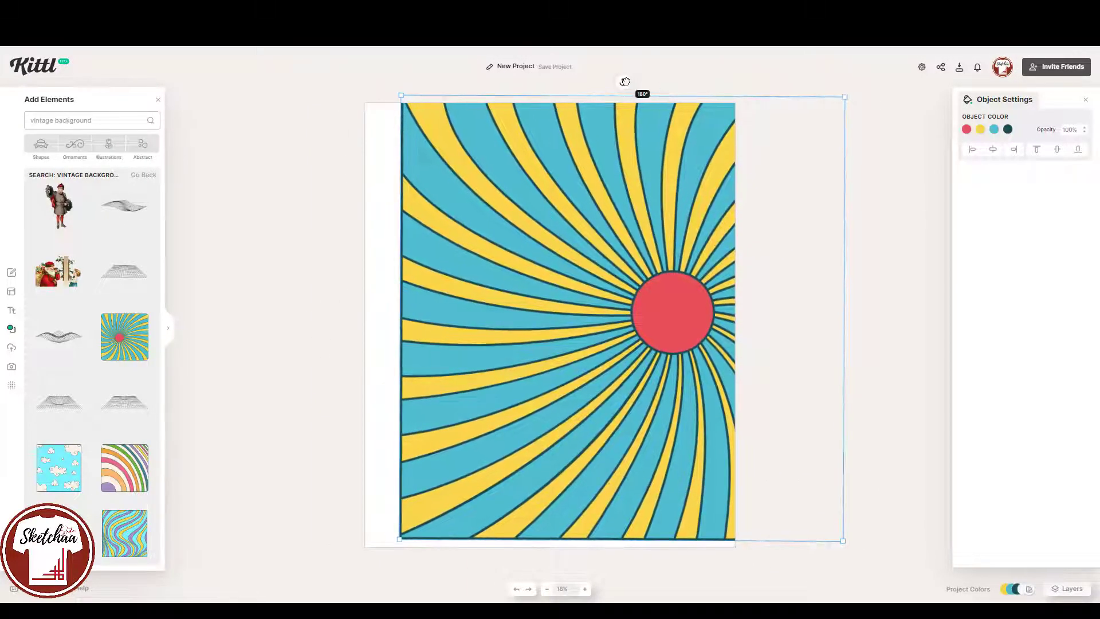
{"action": "left_click_drag", "start_coordinate": [655, 203], "coordinate": [607, 207]}
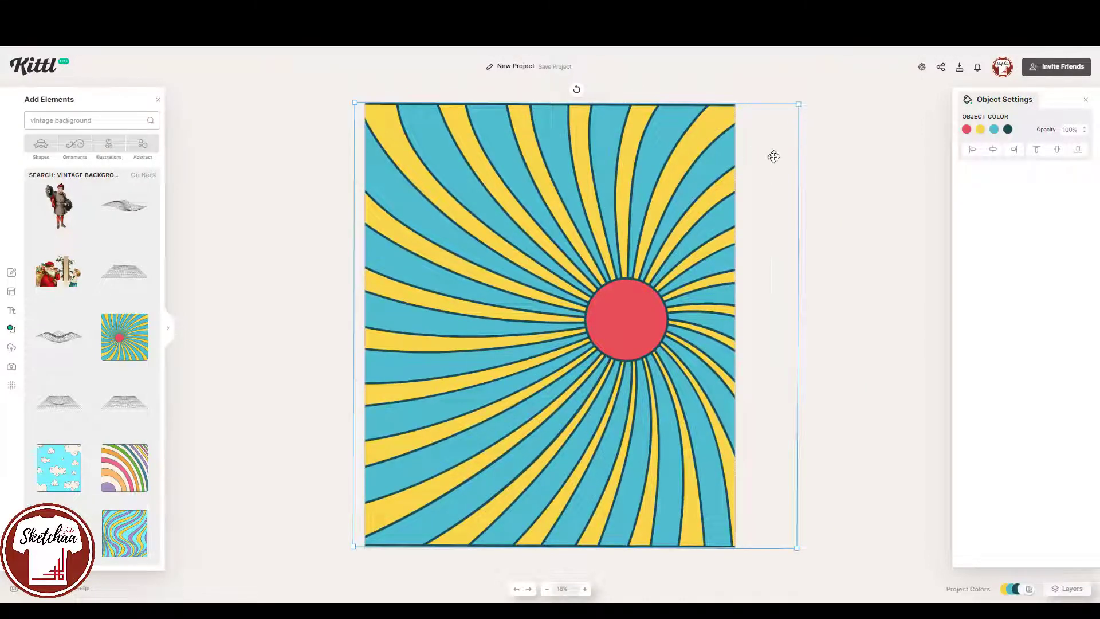
Recolour the sunburst with white for the centre circle, teal bands and outlines, and ff8500 orange for the yellow rays
{"action": "left_click", "coordinate": [967, 128]}
{"action": "left_click", "coordinate": [851, 302]}
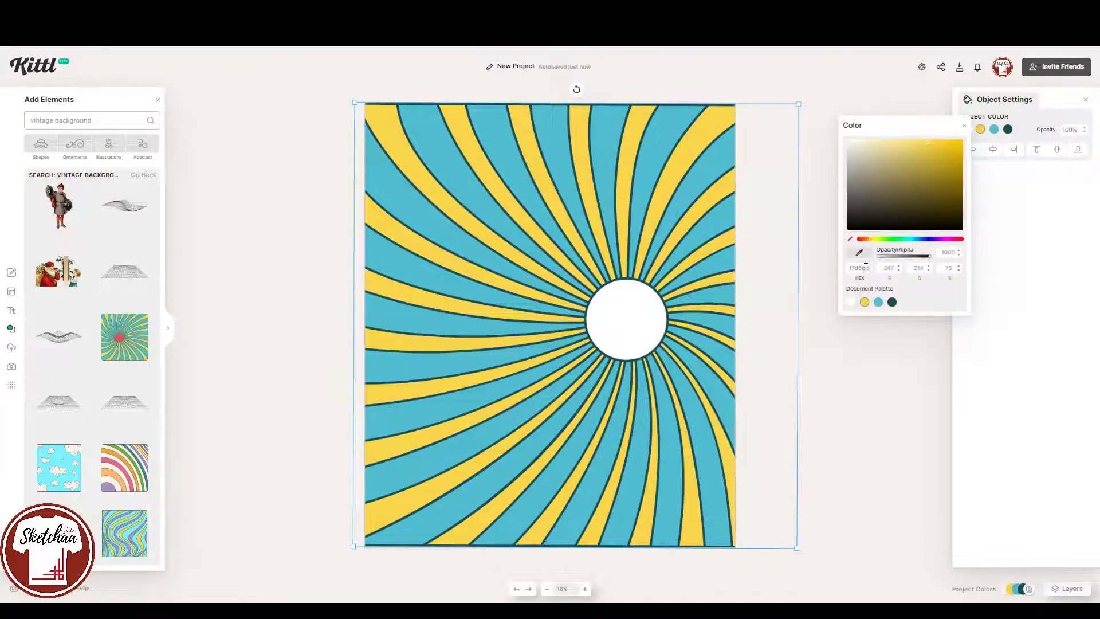
{"action": "type", "text": "ff8500"}
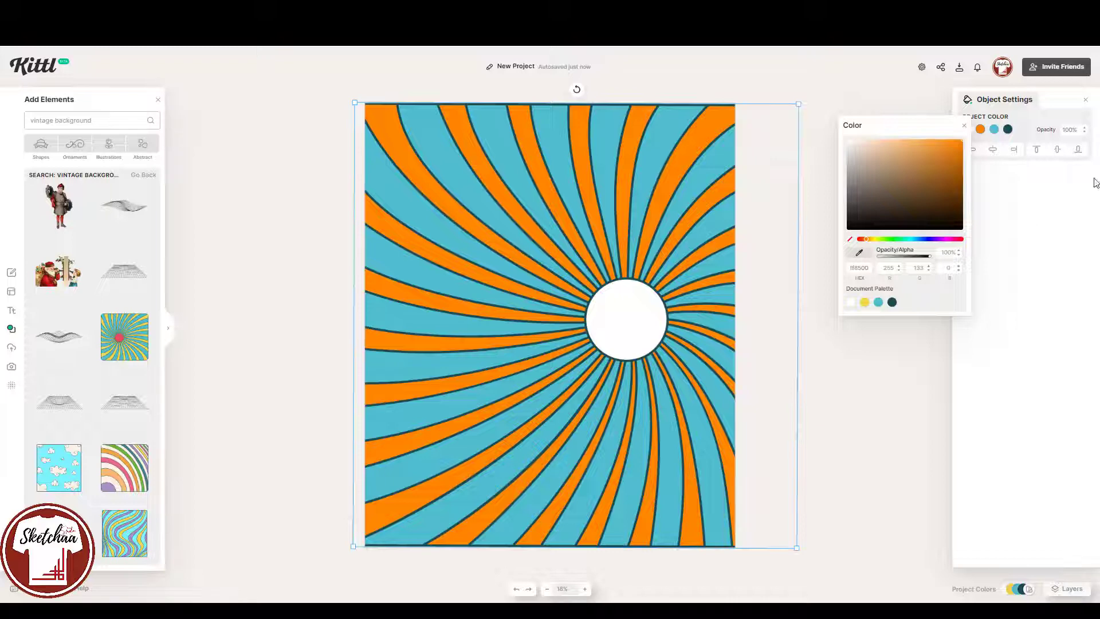
{"action": "left_click", "coordinate": [994, 129]}
{"action": "left_click", "coordinate": [865, 302]}
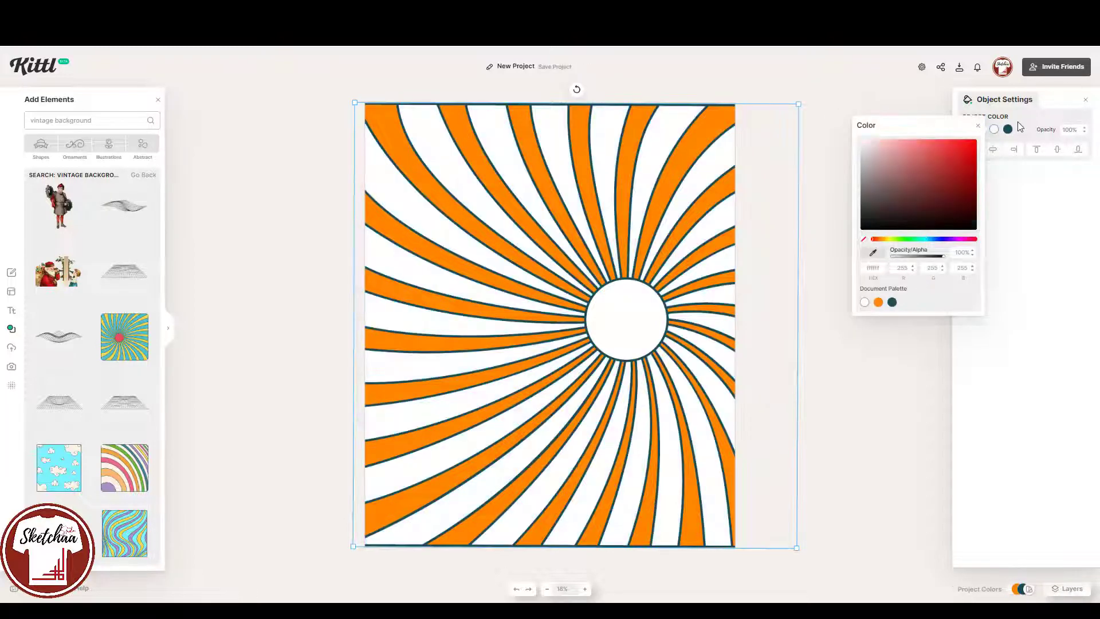
{"action": "left_click", "coordinate": [1008, 129]}
{"action": "left_click", "coordinate": [879, 302]}
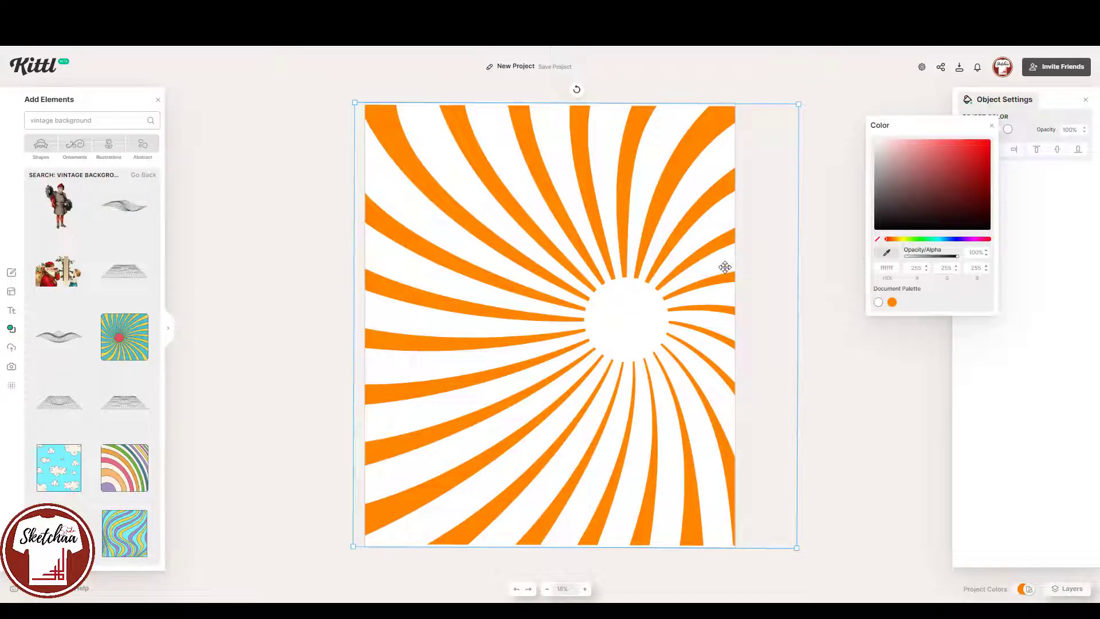
Fine-tune the sunburst's size and shift it slightly left on the artboard, then deselect it
{"action": "left_click_drag", "start_coordinate": [694, 283], "coordinate": [682, 285]}
{"action": "left_click_drag", "start_coordinate": [785, 105], "coordinate": [782, 108]}
{"action": "left_click_drag", "start_coordinate": [684, 169], "coordinate": [685, 166]}
{"action": "left_click", "coordinate": [802, 163]}
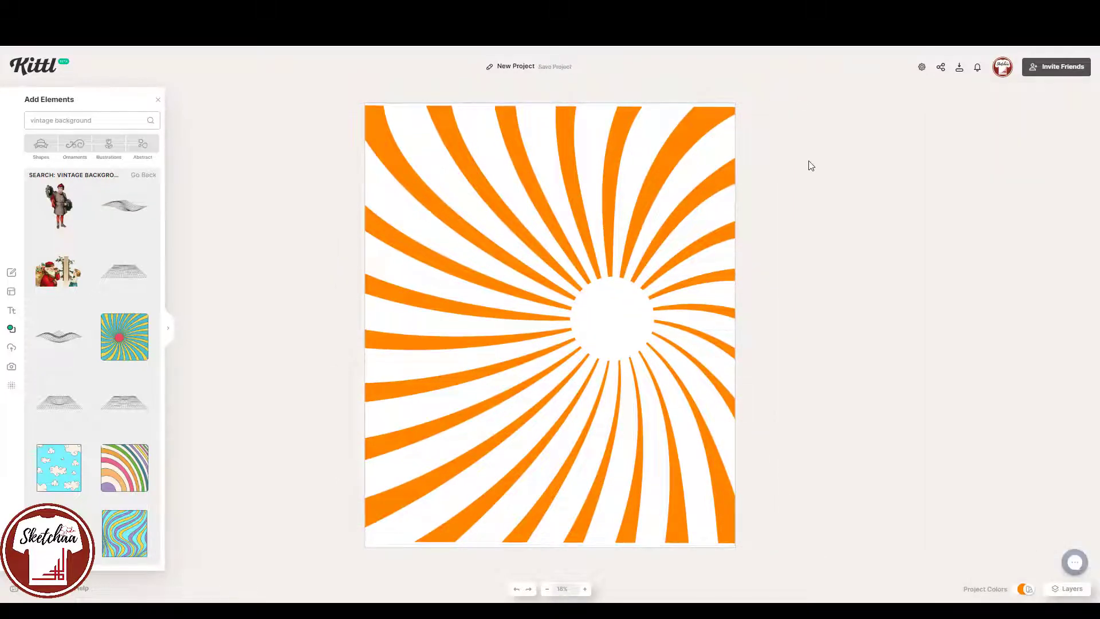
{"action": "left_click_drag", "start_coordinate": [621, 232], "coordinate": [616, 232]}
{"action": "left_click", "coordinate": [258, 266]}
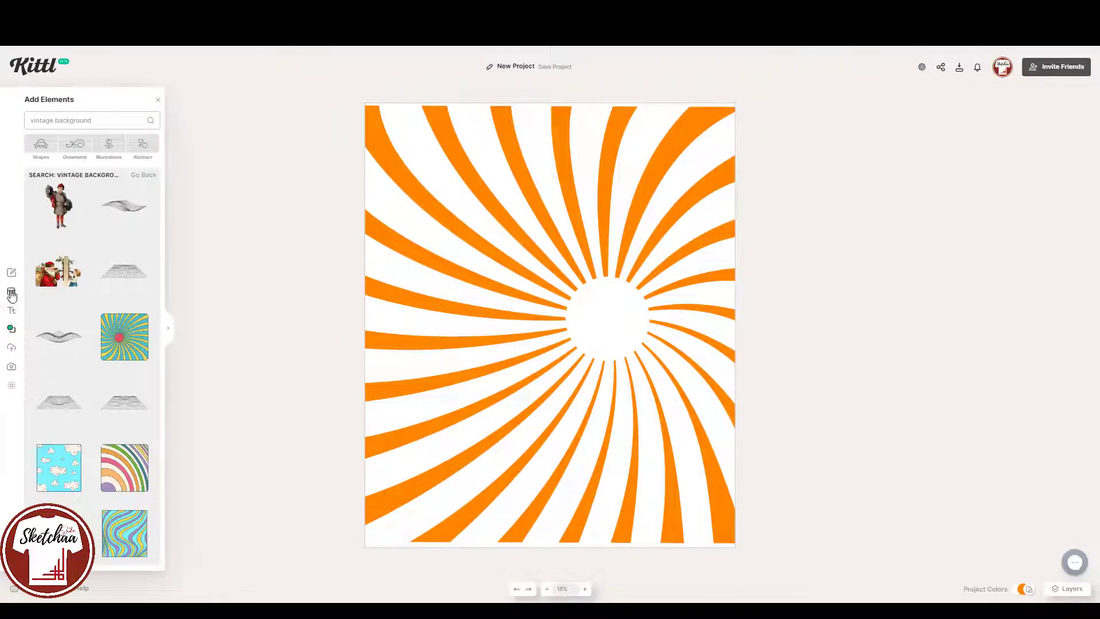
Build a thin dark frame along all four artboard edges using bars made from the basic square shape
{"action": "left_click", "coordinate": [41, 146]}
{"action": "left_click", "coordinate": [123, 296]}
{"action": "left_click_drag", "start_coordinate": [545, 325], "coordinate": [645, 233]}
{"action": "left_click_drag", "start_coordinate": [558, 251], "coordinate": [633, 235]}
{"action": "left_click_drag", "start_coordinate": [553, 383], "coordinate": [730, 384]}
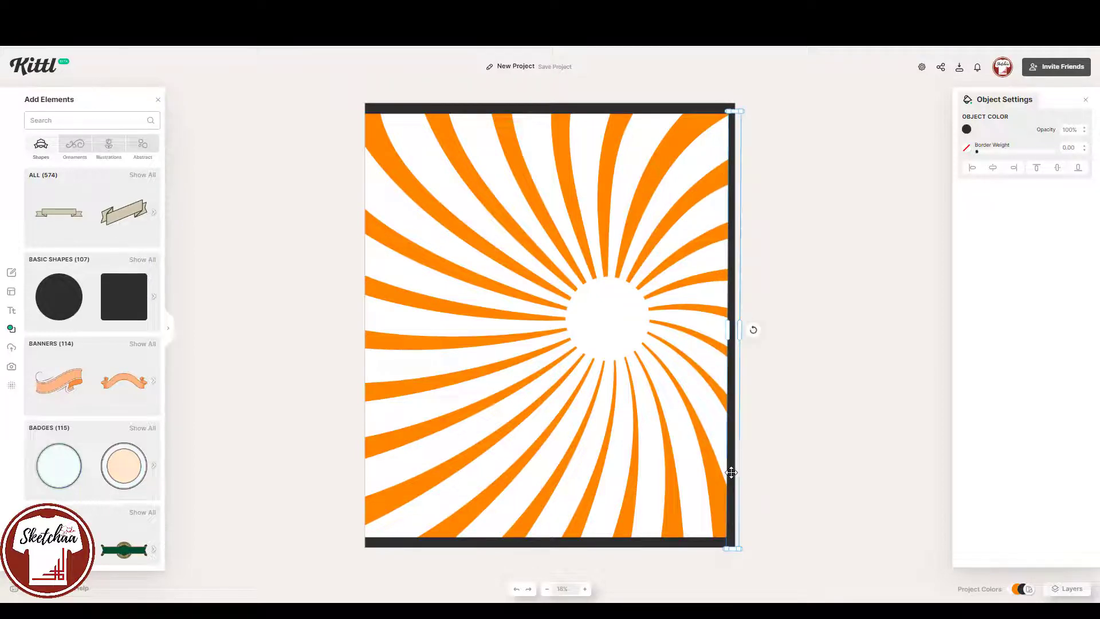
{"action": "left_click_drag", "start_coordinate": [729, 467], "coordinate": [369, 469]}
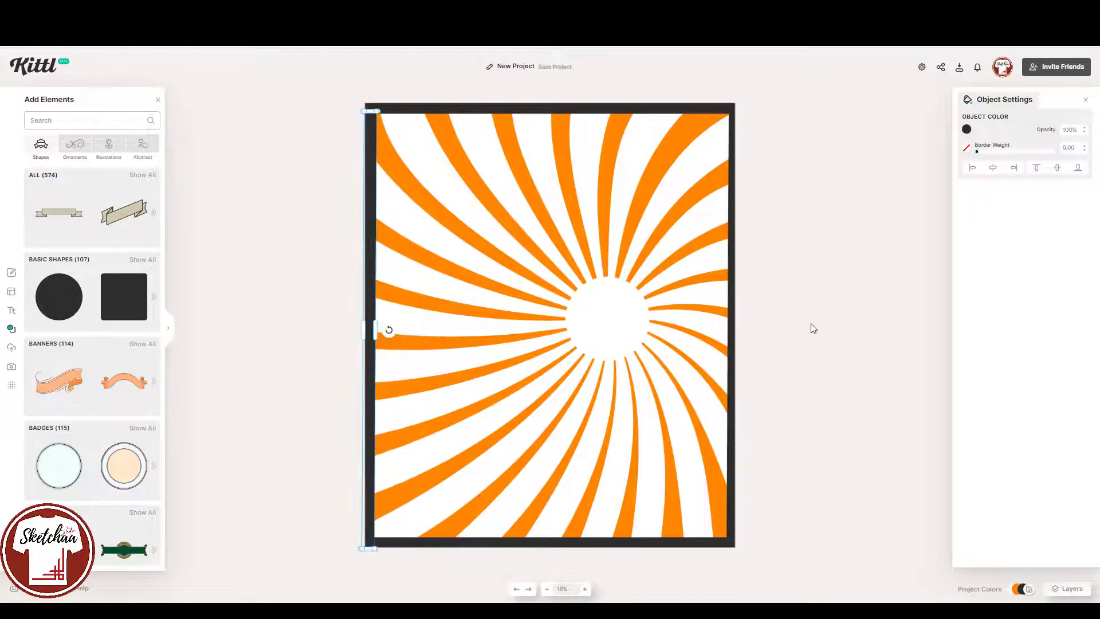
{"action": "left_click", "coordinate": [811, 326]}
{"action": "left_click_drag", "start_coordinate": [733, 172], "coordinate": [730, 170]}
Recolour the frame's top and right bars with the orange from the document palette
{"action": "left_click", "coordinate": [621, 119]}
{"action": "left_click", "coordinate": [610, 108]}
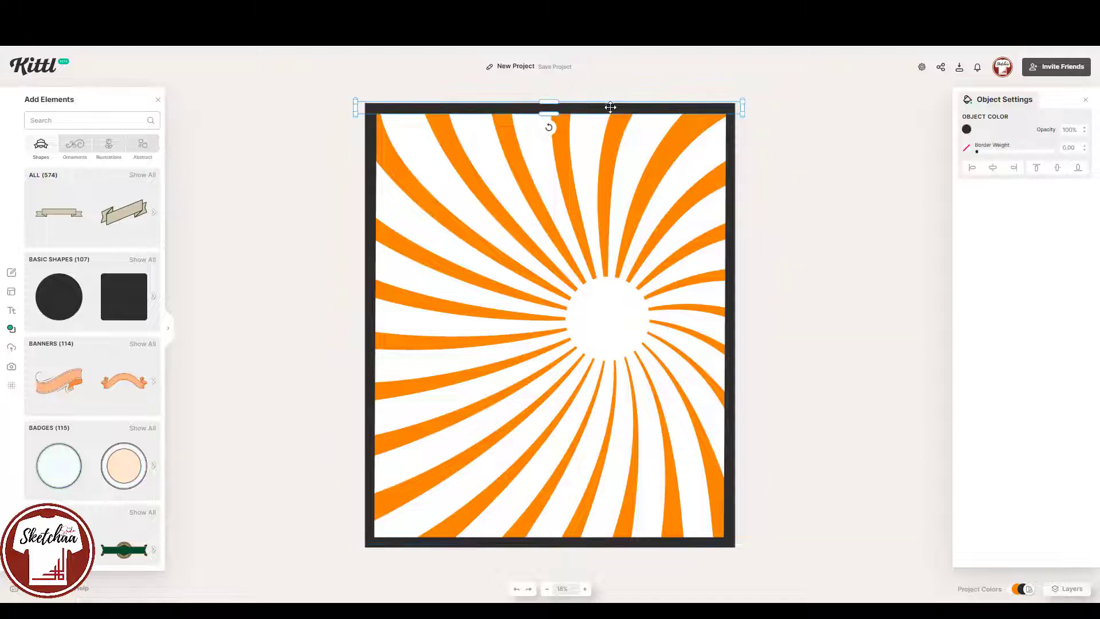
{"action": "left_click", "coordinate": [967, 129]}
{"action": "left_click", "coordinate": [848, 300]}
{"action": "left_click", "coordinate": [731, 303]}
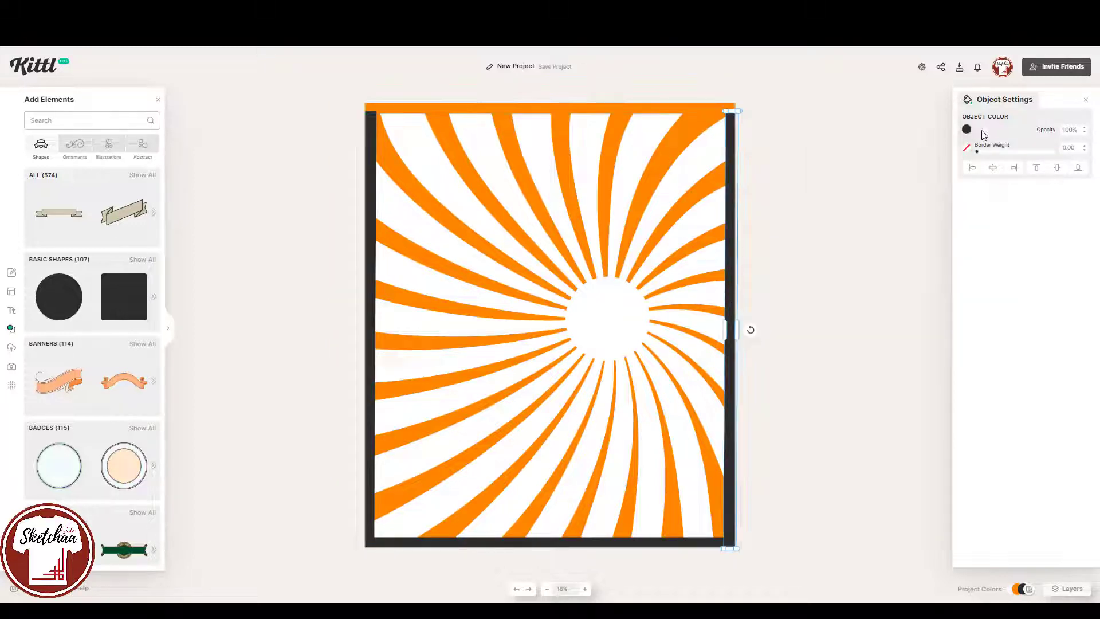
{"action": "left_click", "coordinate": [967, 129]}
{"action": "left_click", "coordinate": [846, 300]}
Recolour the frame's left and bottom bars with the orange from the document palette
{"action": "left_click", "coordinate": [370, 260]}
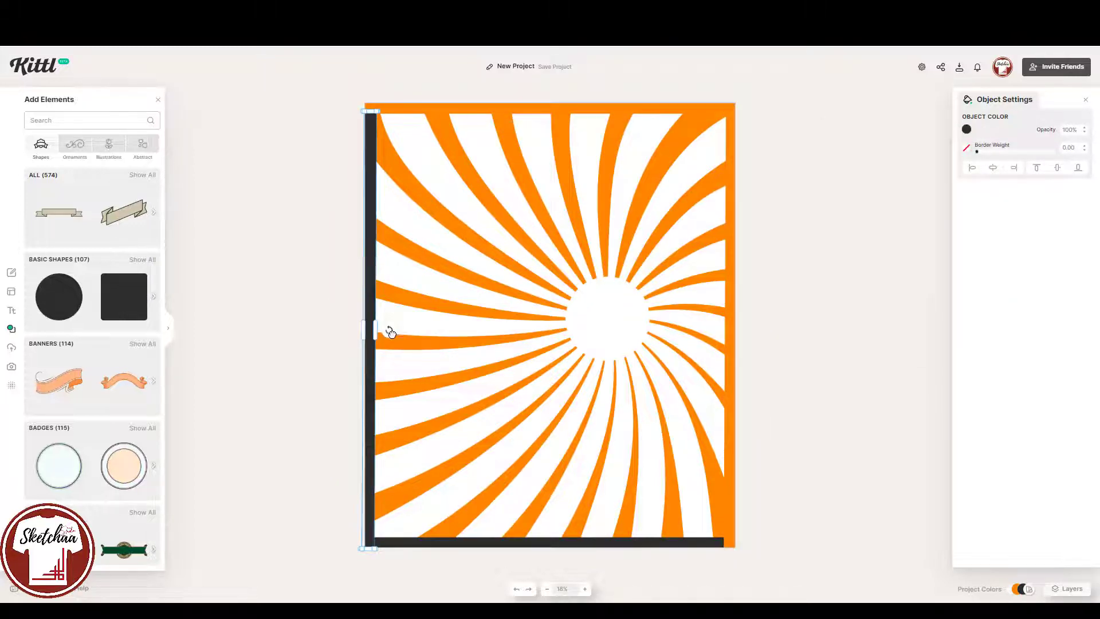
{"action": "left_click", "coordinate": [967, 129]}
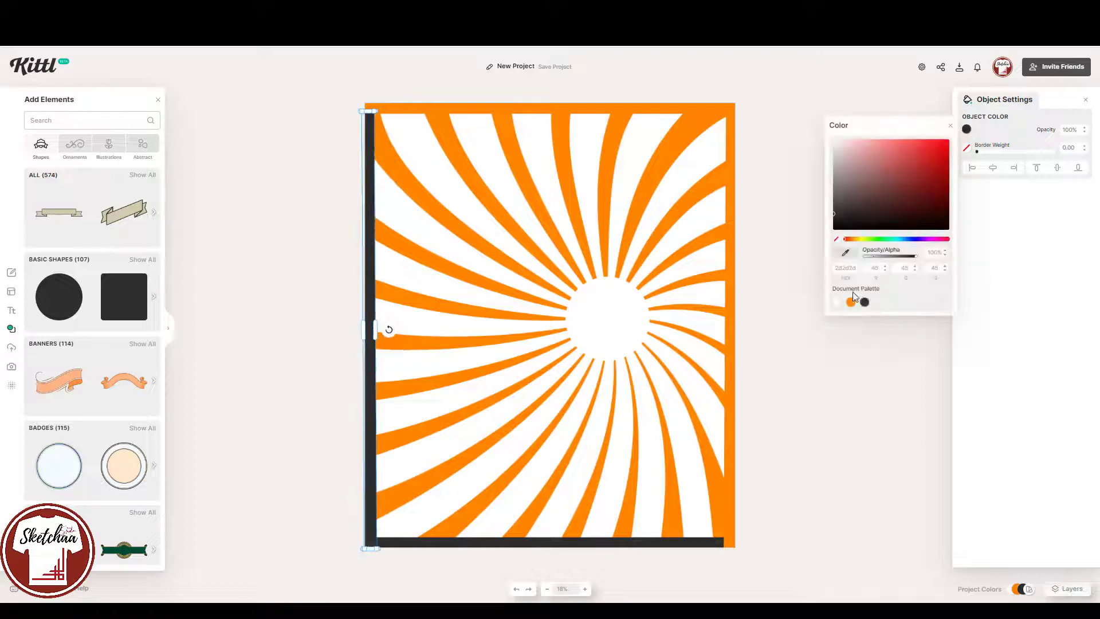
{"action": "left_click", "coordinate": [851, 302]}
{"action": "left_click", "coordinate": [607, 540]}
{"action": "left_click", "coordinate": [967, 129]}
{"action": "left_click", "coordinate": [851, 302]}
{"action": "left_click", "coordinate": [825, 369]}
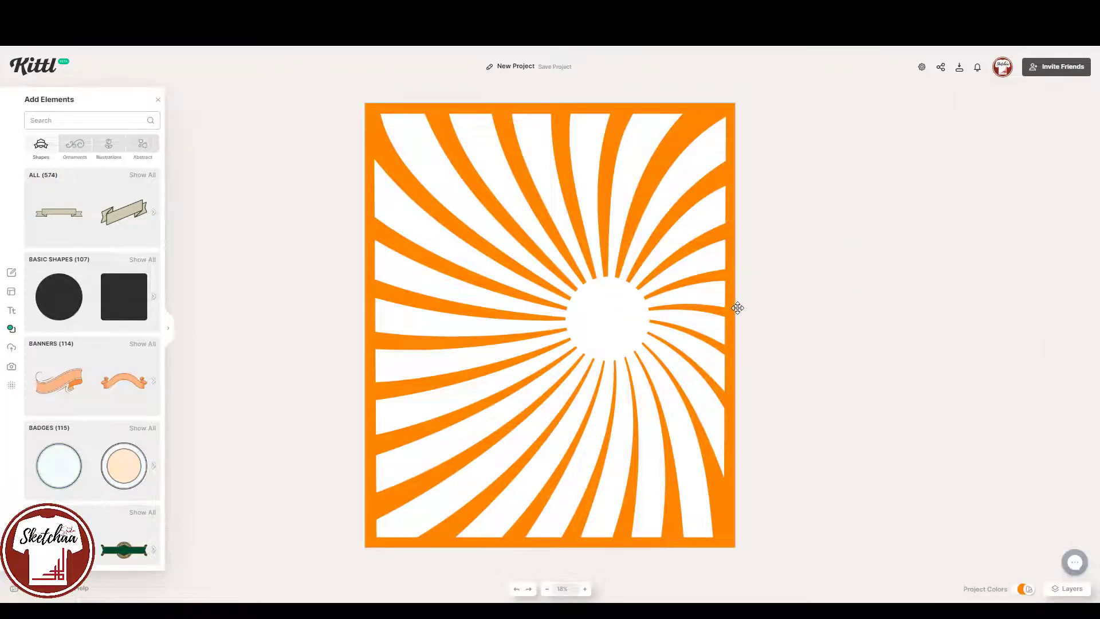
Select all four orange frame bars and group them
{"action": "left_click", "coordinate": [732, 307]}
{"action": "left_click", "coordinate": [686, 109], "text": "shift"}
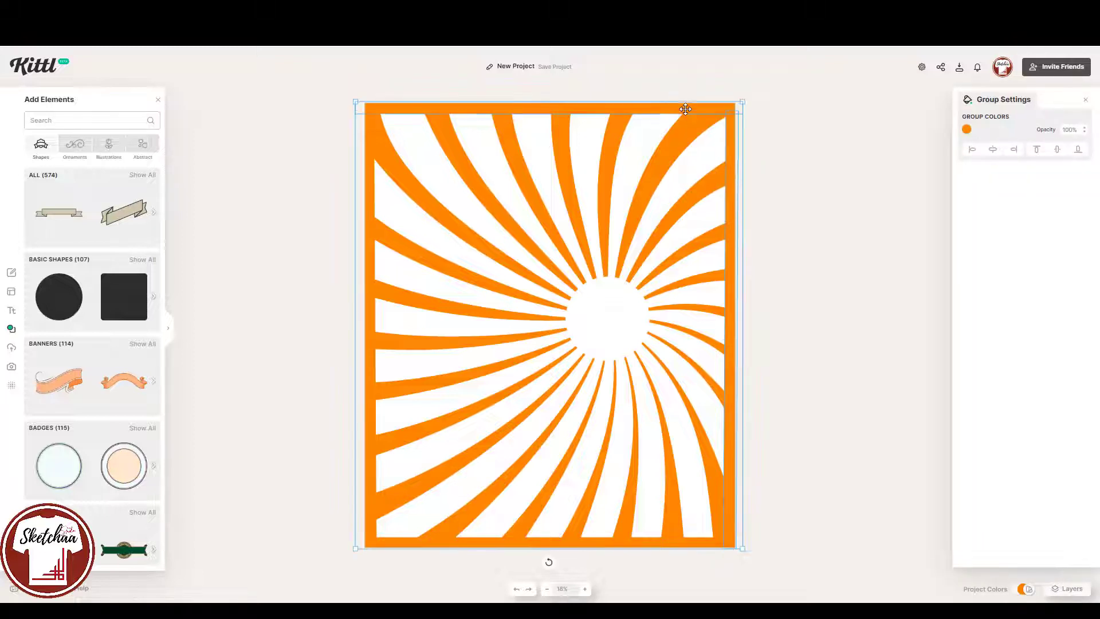
{"action": "left_click", "coordinate": [368, 237], "text": "shift"}
{"action": "left_click", "coordinate": [557, 541], "text": "shift"}
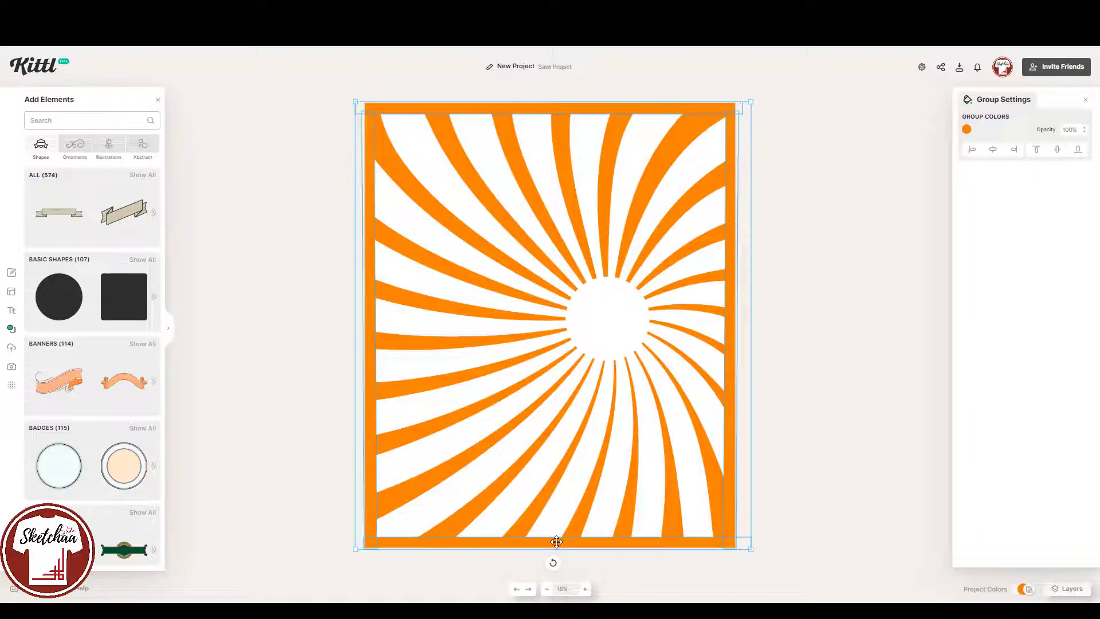
{"action": "right_click", "coordinate": [557, 542]}
{"action": "left_click", "coordinate": [600, 519]}
Rename the new frame group as "BG Frame" and toggle its visibility off and on to check it
{"action": "left_click", "coordinate": [1067, 588]}
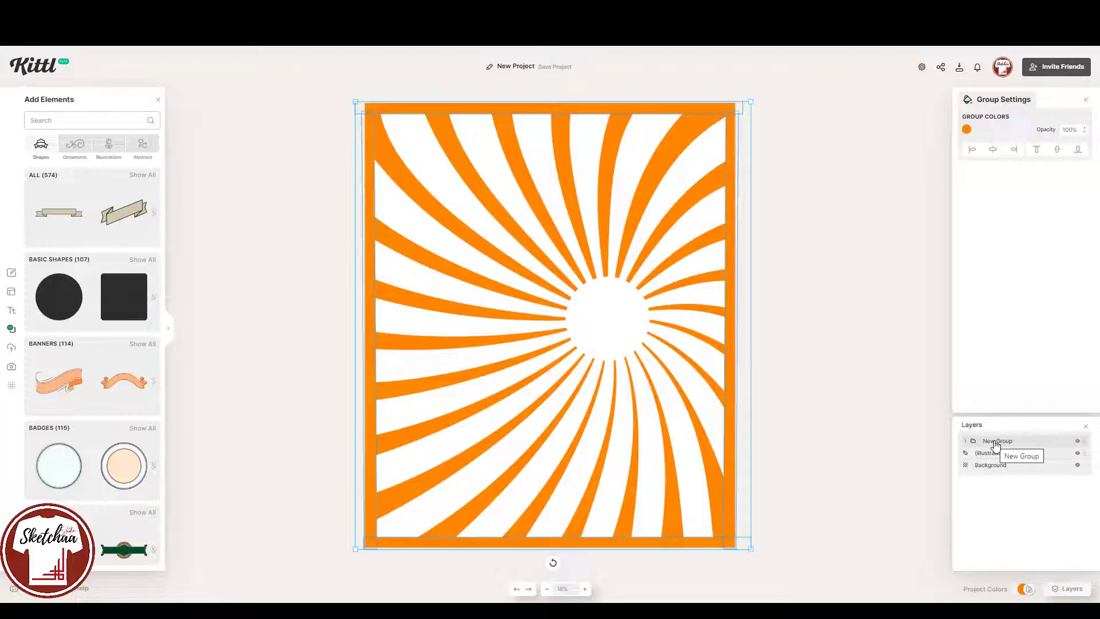
{"action": "double_click", "coordinate": [996, 441]}
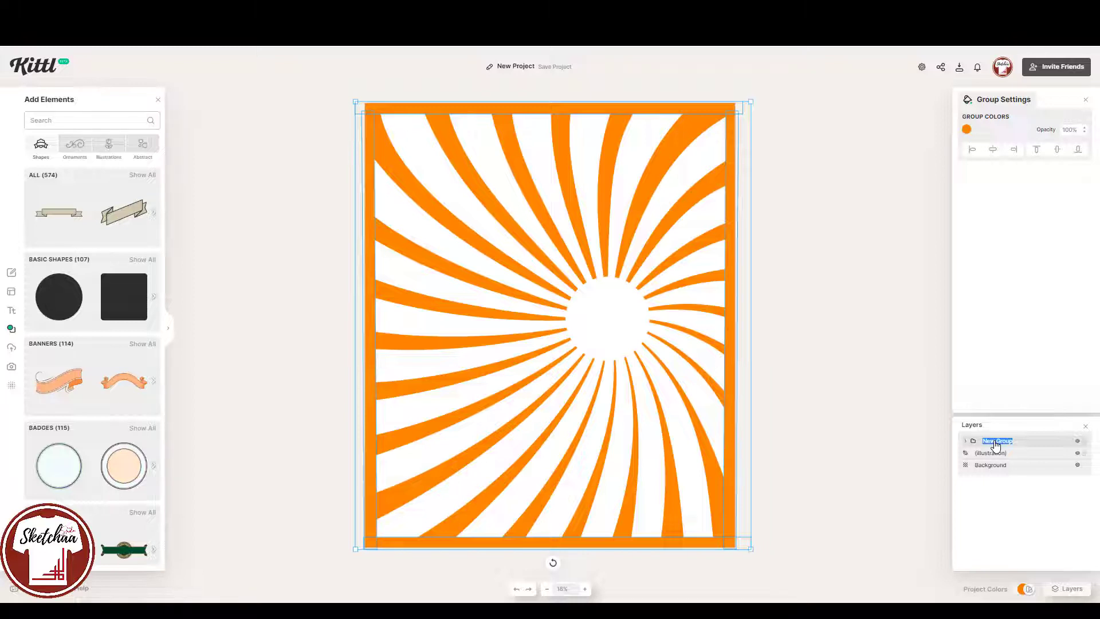
{"action": "type", "text": "Frame"}
{"action": "left_click", "coordinate": [1077, 440]}
{"action": "left_click", "coordinate": [1078, 441]}
Rename the sunburst illustration layer as "Vintage BG" and toggle its visibility off and on to check it
{"action": "left_click", "coordinate": [1000, 454]}
{"action": "double_click", "coordinate": [1000, 455]}
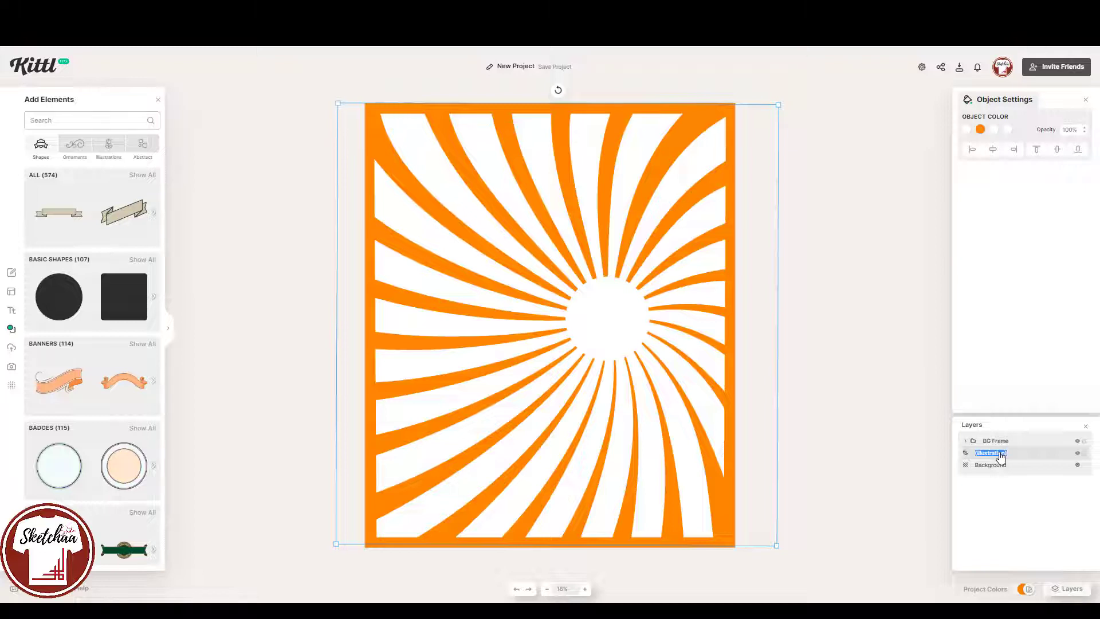
{"action": "type", "text": "Vintage BG"}
{"action": "left_click", "coordinate": [889, 488]}
{"action": "left_click", "coordinate": [1078, 454]}
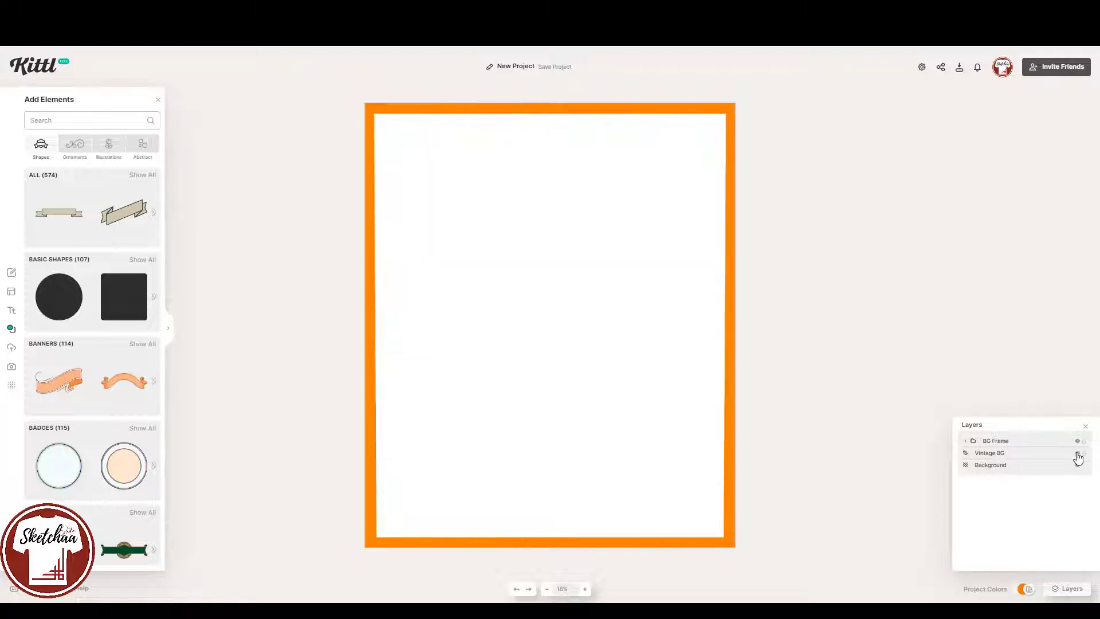
{"action": "left_click", "coordinate": [1078, 454]}
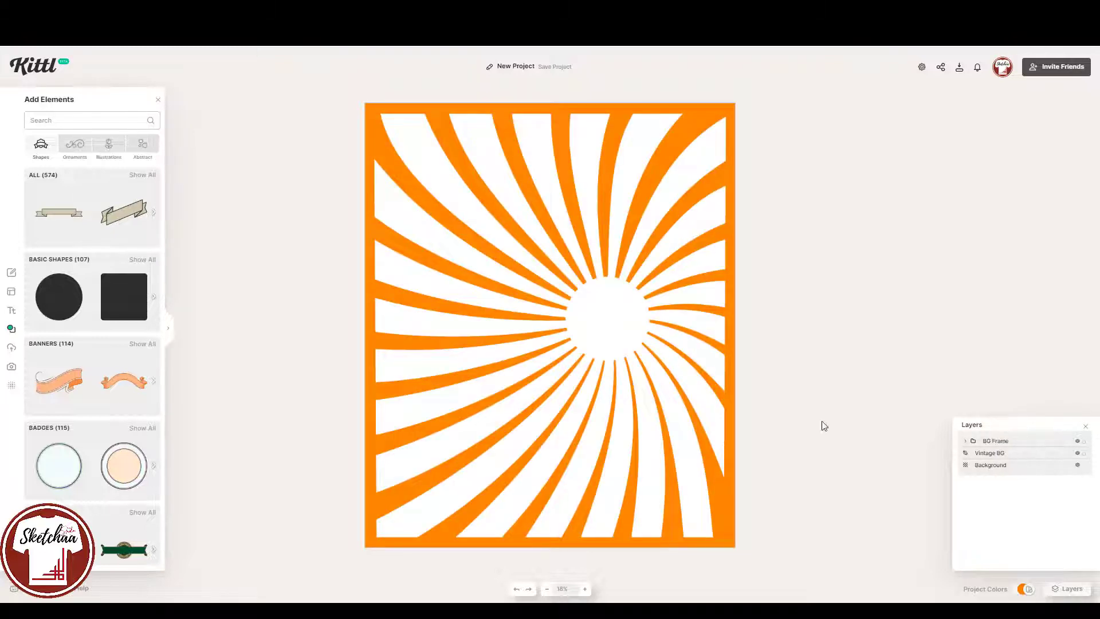
Search the elements for "ninja" and add the brown masked ninja bust with the sword
{"action": "left_click", "coordinate": [54, 115]}
{"action": "type", "text": "ninja"}
{"action": "key", "text": "Return"}
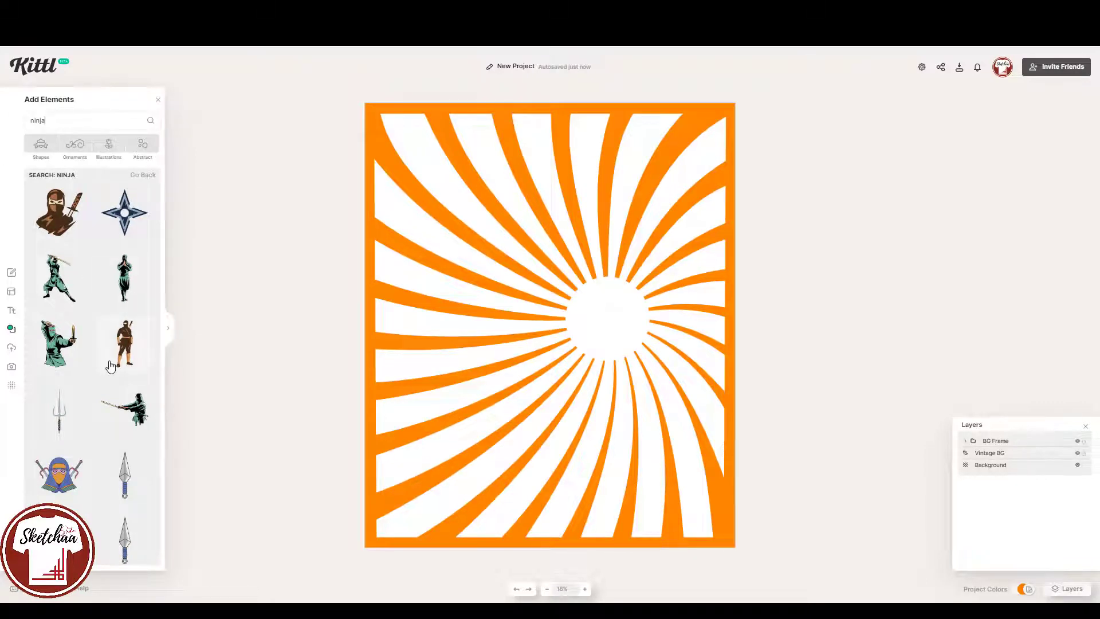
{"action": "left_click", "coordinate": [57, 212]}
Scale the ninja up to fill most of the artboard and place it in the lower part, slightly right of centre
{"action": "left_click_drag", "start_coordinate": [490, 264], "coordinate": [396, 167]}
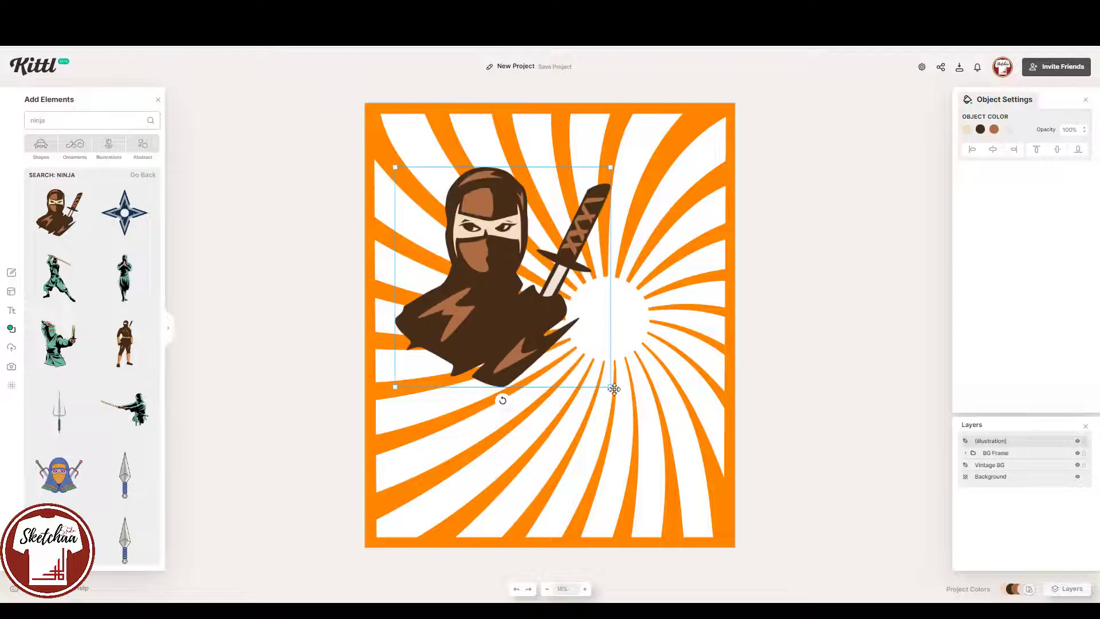
{"action": "left_click_drag", "start_coordinate": [612, 387], "coordinate": [774, 554]}
{"action": "left_click_drag", "start_coordinate": [636, 450], "coordinate": [625, 451]}
{"action": "left_click_drag", "start_coordinate": [763, 170], "coordinate": [751, 181]}
{"action": "left_click_drag", "start_coordinate": [554, 345], "coordinate": [558, 346]}
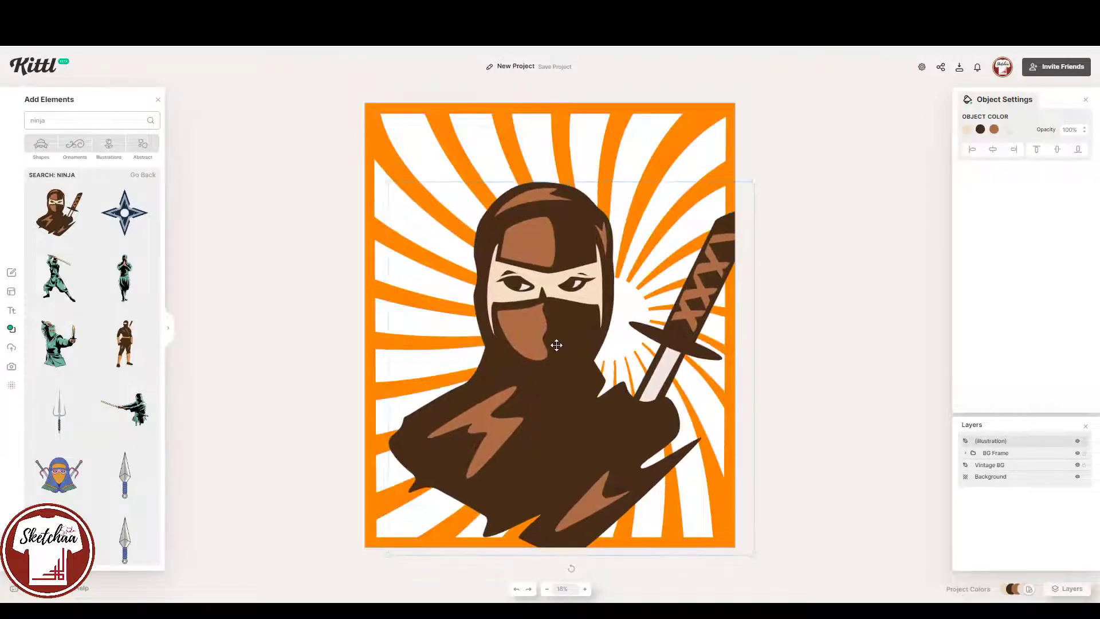
{"action": "left_click_drag", "start_coordinate": [754, 555], "coordinate": [723, 523]}
{"action": "left_click_drag", "start_coordinate": [546, 467], "coordinate": [569, 477]}
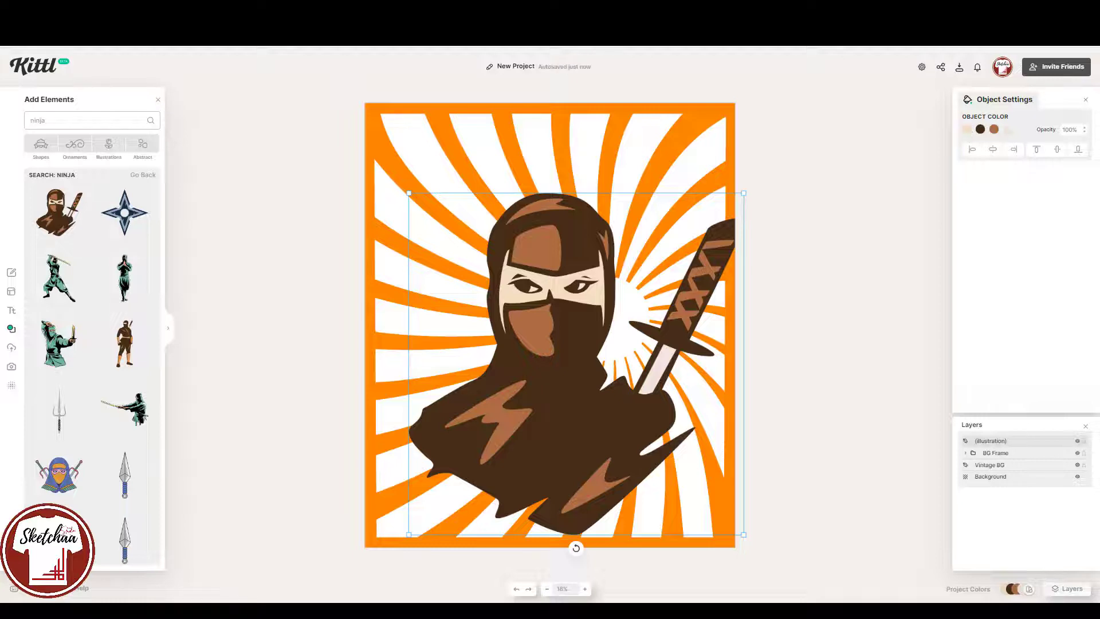
Recolour the ninja with a red face area (fb0000), a black body, and white accents and sword blade
{"action": "left_click", "coordinate": [968, 130]}
{"action": "left_click", "coordinate": [853, 304]}
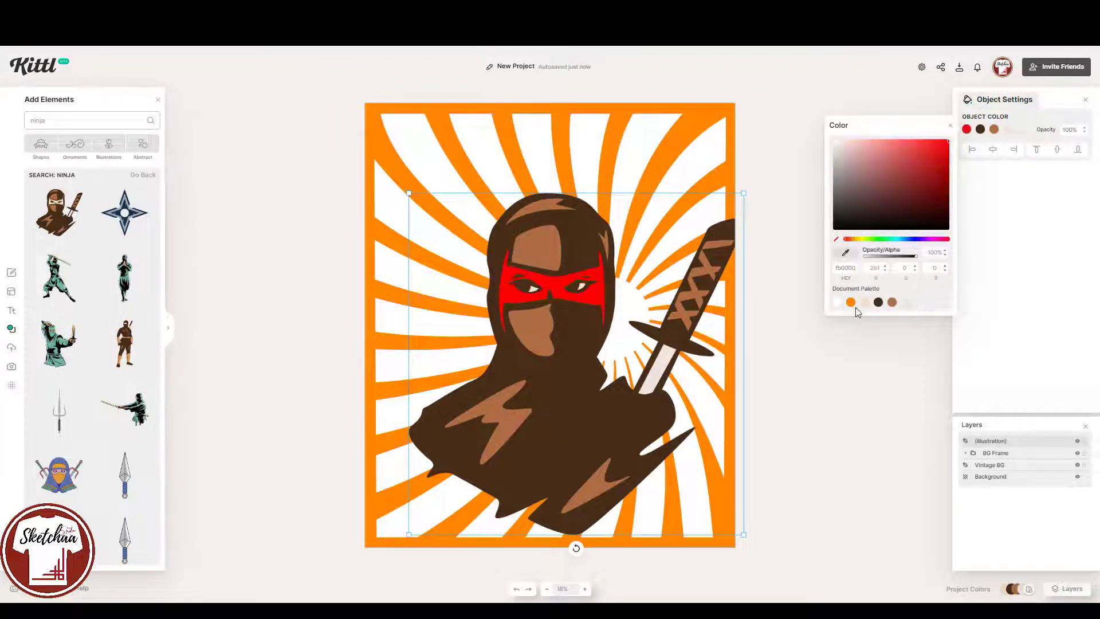
{"action": "left_click", "coordinate": [980, 130]}
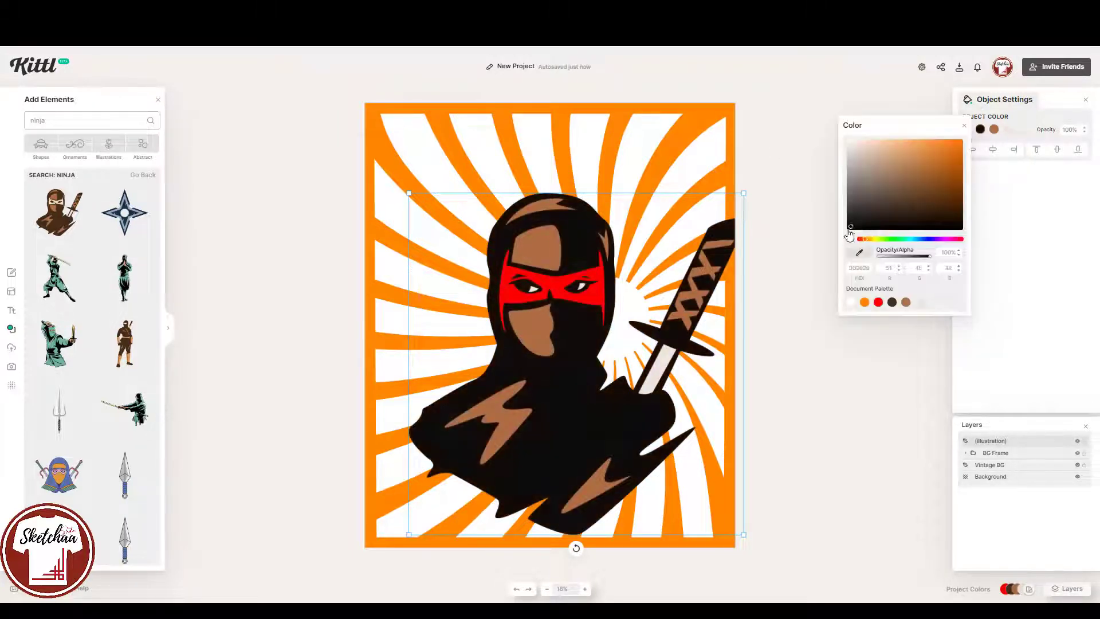
{"action": "left_click", "coordinate": [994, 131]}
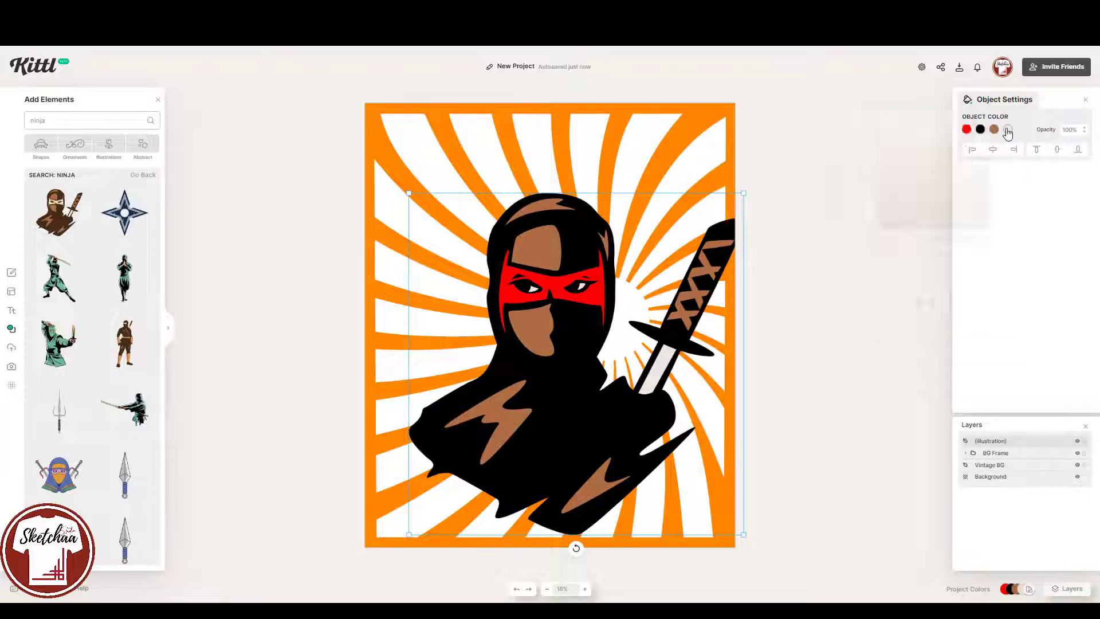
{"action": "left_click", "coordinate": [866, 303]}
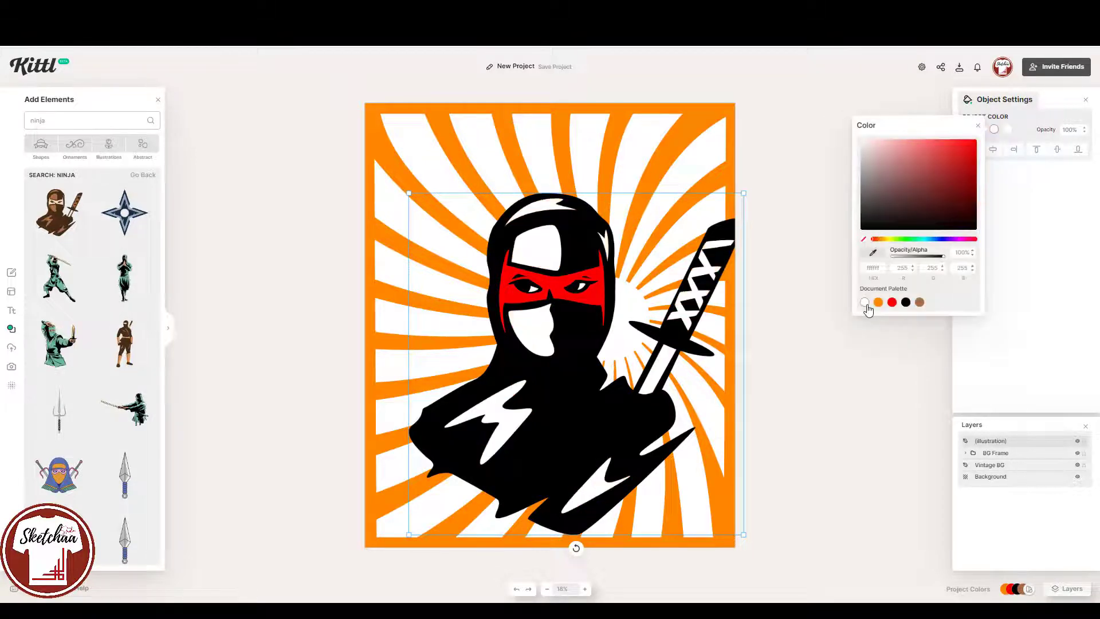
Shift the sunburst slightly left and move the ninja down so its lower tip meets the frame's bottom edge
{"action": "left_click_drag", "start_coordinate": [619, 460], "coordinate": [623, 466]}
{"action": "left_click_drag", "start_coordinate": [661, 164], "coordinate": [631, 166]}
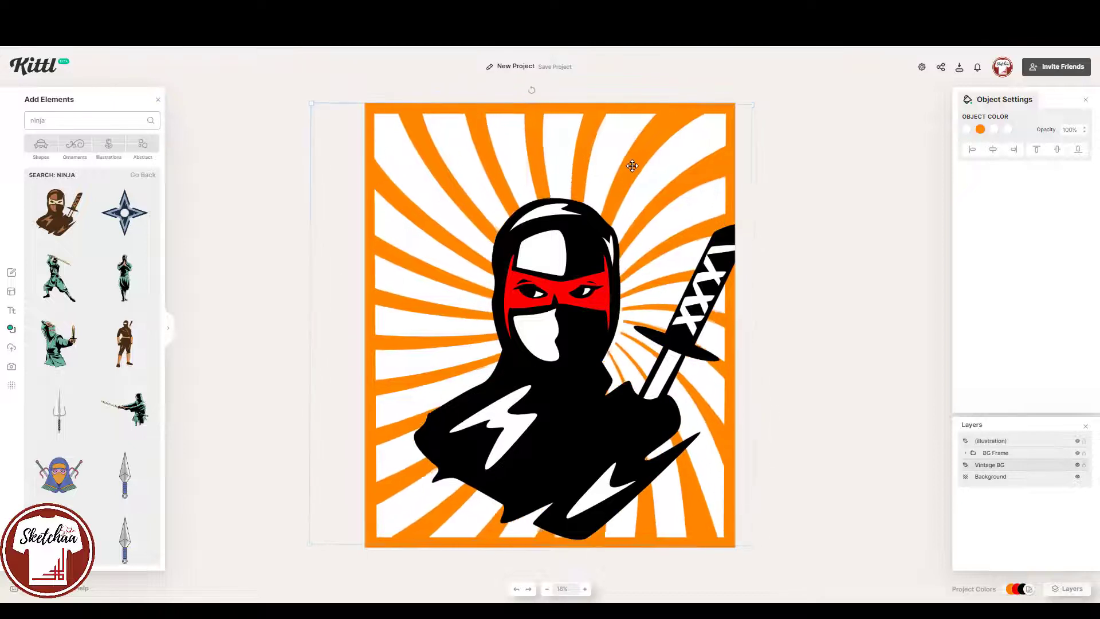
{"action": "left_click", "coordinate": [681, 321]}
{"action": "left_click_drag", "start_coordinate": [584, 332], "coordinate": [571, 330]}
{"action": "left_click_drag", "start_coordinate": [587, 233], "coordinate": [596, 239]}
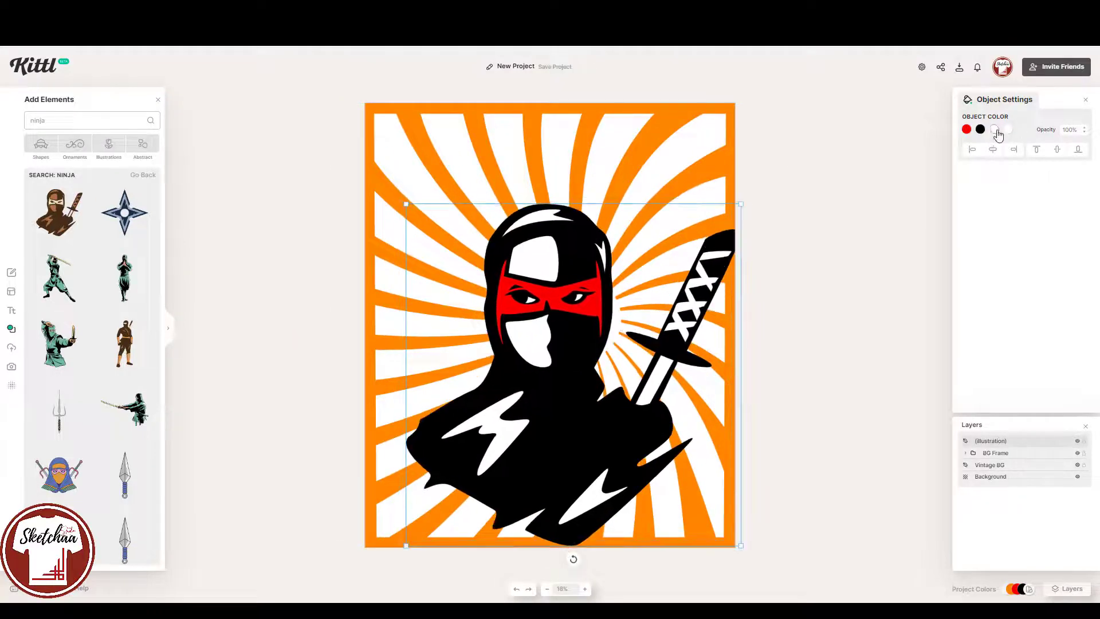
Try the ninja with red accents and a white face area
{"action": "left_click", "coordinate": [996, 130]}
{"action": "left_click", "coordinate": [893, 303]}
{"action": "left_click", "coordinate": [969, 130]}
{"action": "left_click", "coordinate": [837, 303]}
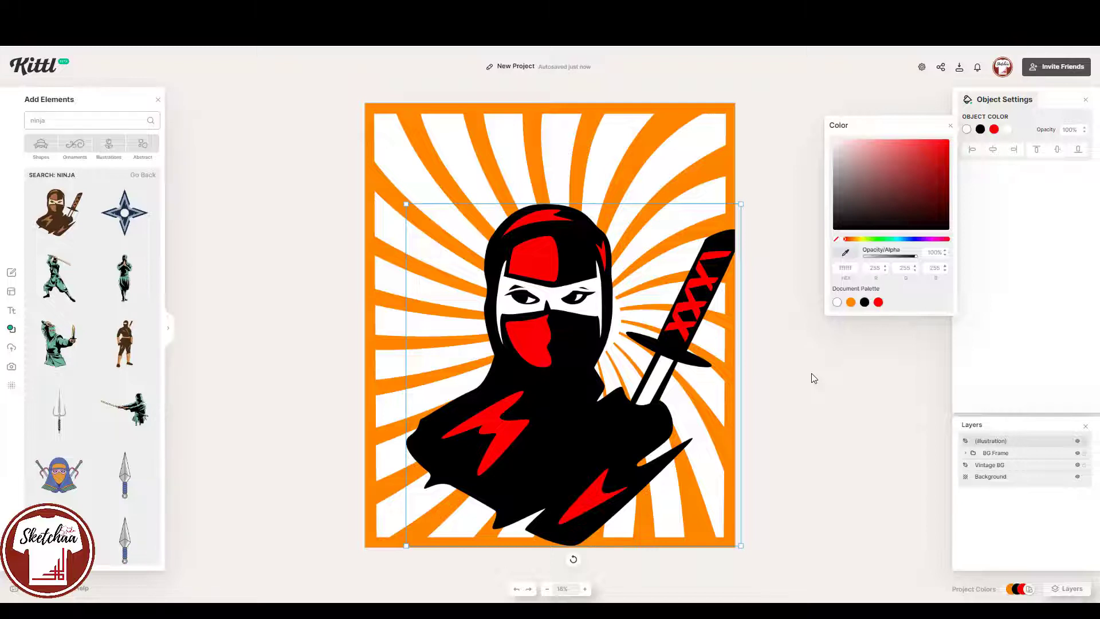
{"action": "left_click", "coordinate": [801, 415]}
Rename the ninja illustration layer as "Ninja"
{"action": "double_click", "coordinate": [990, 441]}
{"action": "type", "text": "Ninja"}
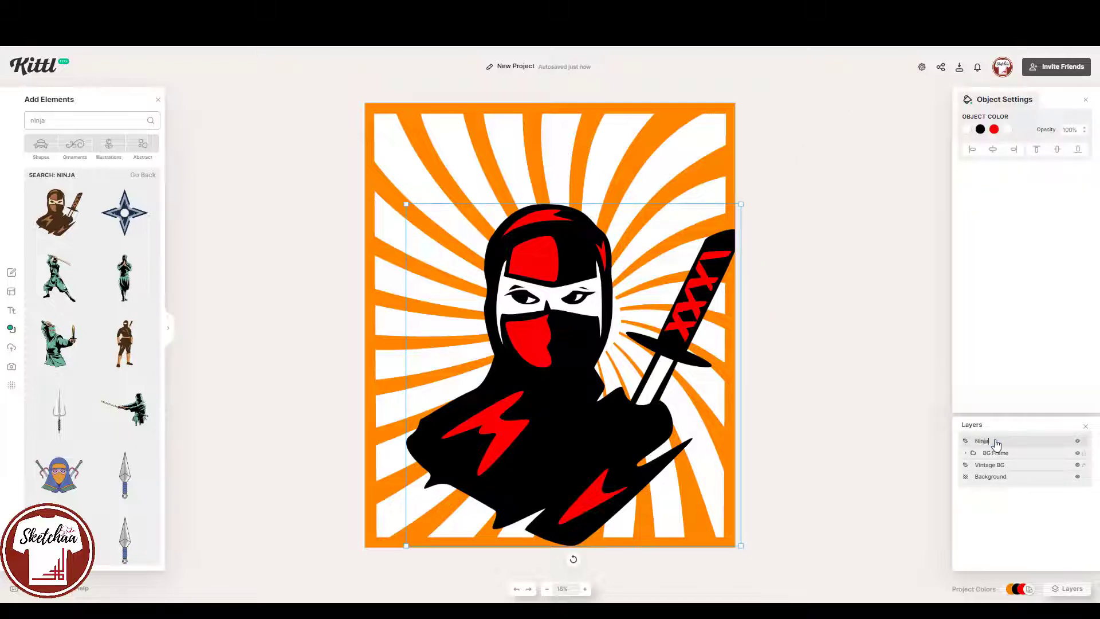
{"action": "left_click", "coordinate": [800, 502]}
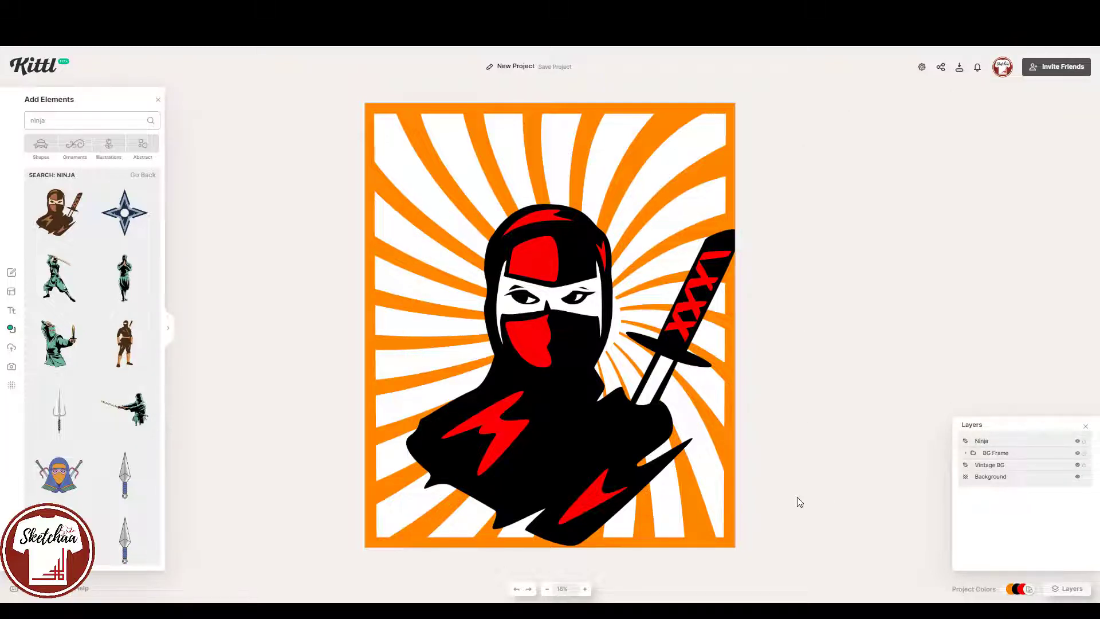
Recolour the ninja's accents white and its face area red (fb0000), and nudge the figure slightly left
{"action": "left_click", "coordinate": [638, 375]}
{"action": "left_click", "coordinate": [995, 130]}
{"action": "left_click", "coordinate": [862, 302]}
{"action": "left_click", "coordinate": [1010, 130]}
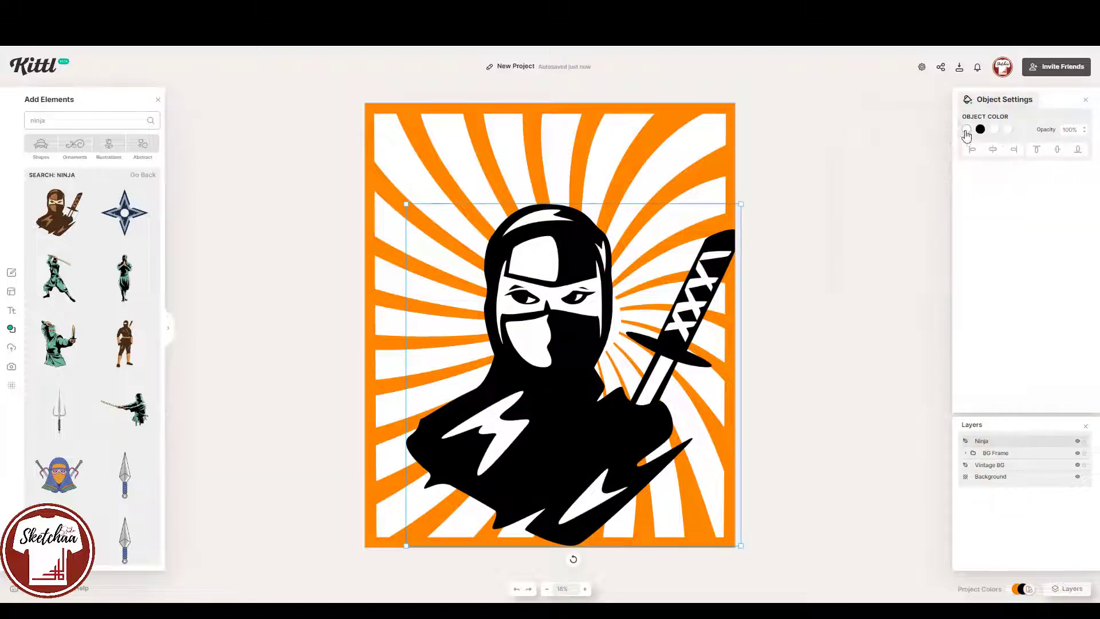
{"action": "left_click", "coordinate": [966, 130]}
{"action": "key", "text": "ctrl+v"}
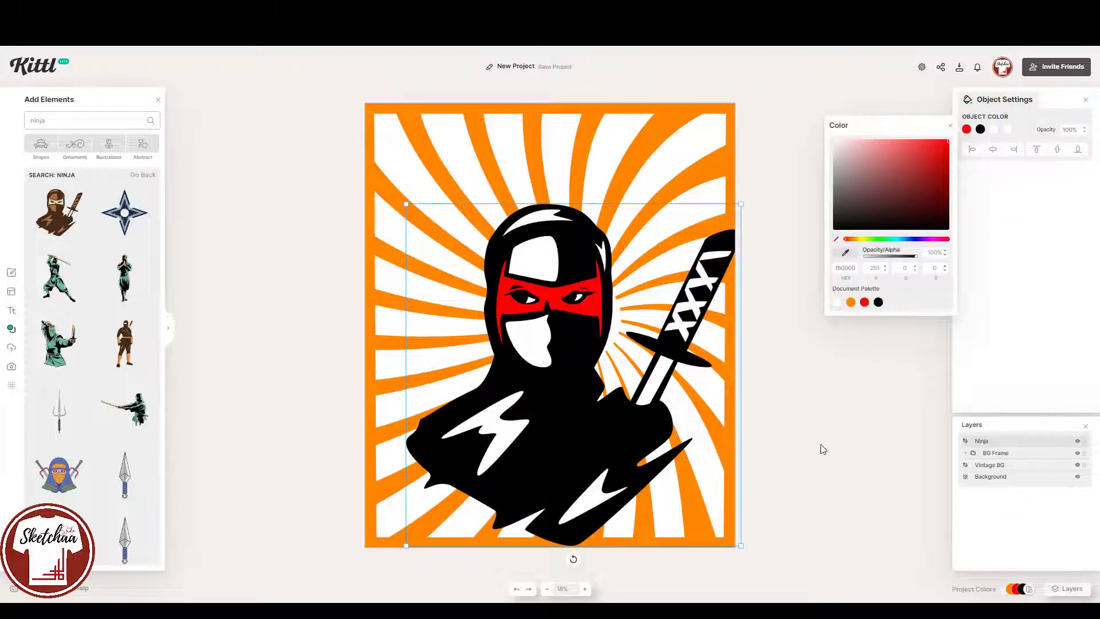
{"action": "left_click_drag", "start_coordinate": [597, 318], "coordinate": [592, 317]}
{"action": "left_click", "coordinate": [773, 309]}
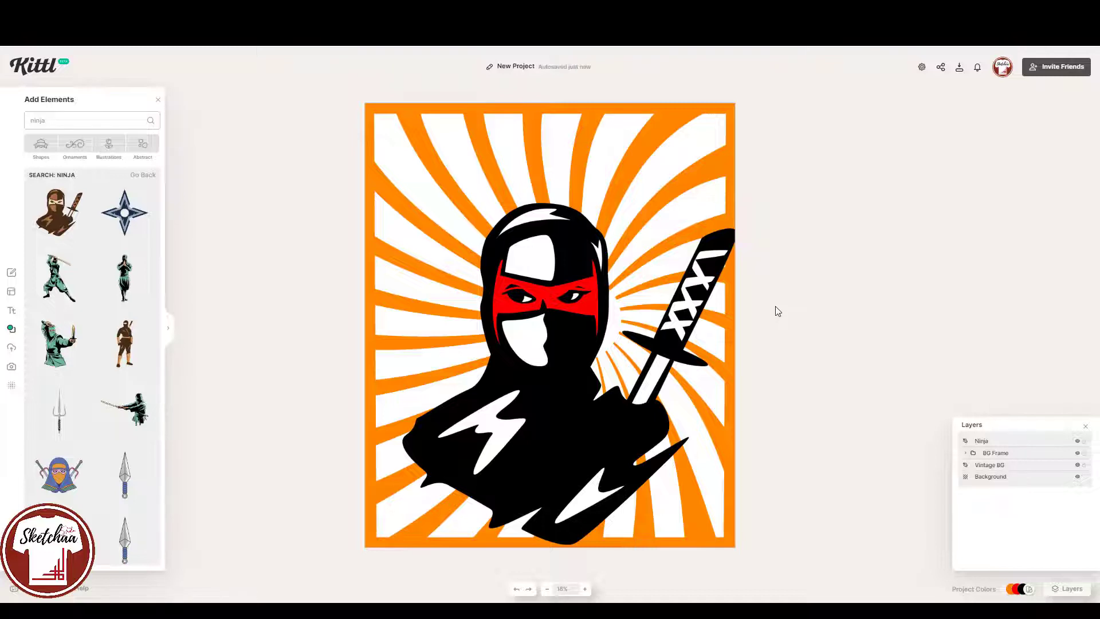
Add a headline reading "NINJA" at font size 400 above the ninja's head
{"action": "left_click", "coordinate": [11, 311]}
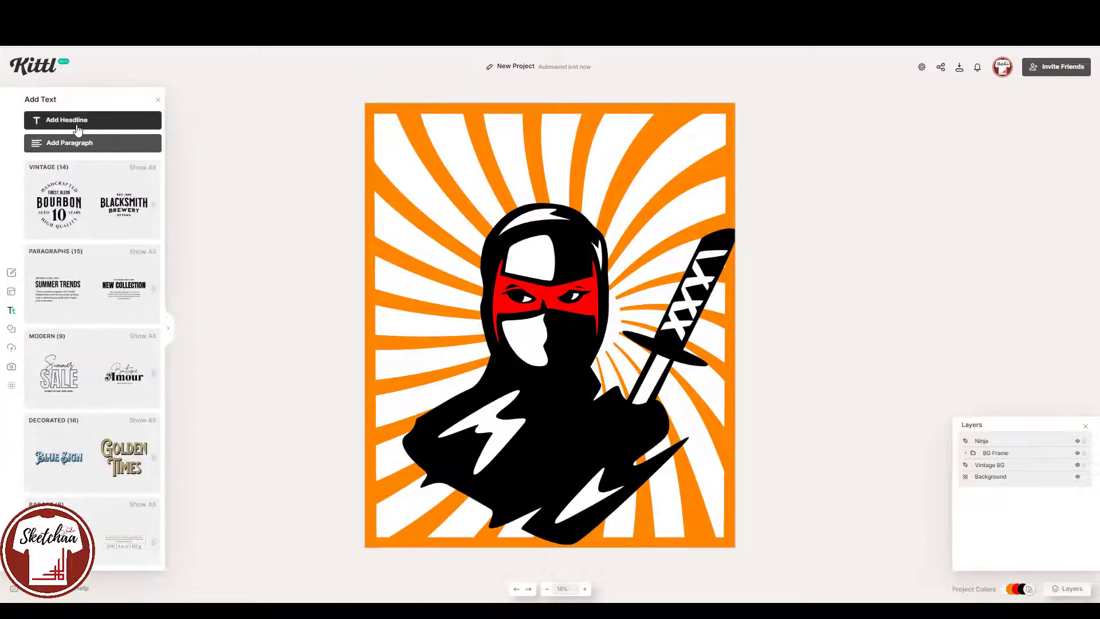
{"action": "left_click", "coordinate": [77, 123]}
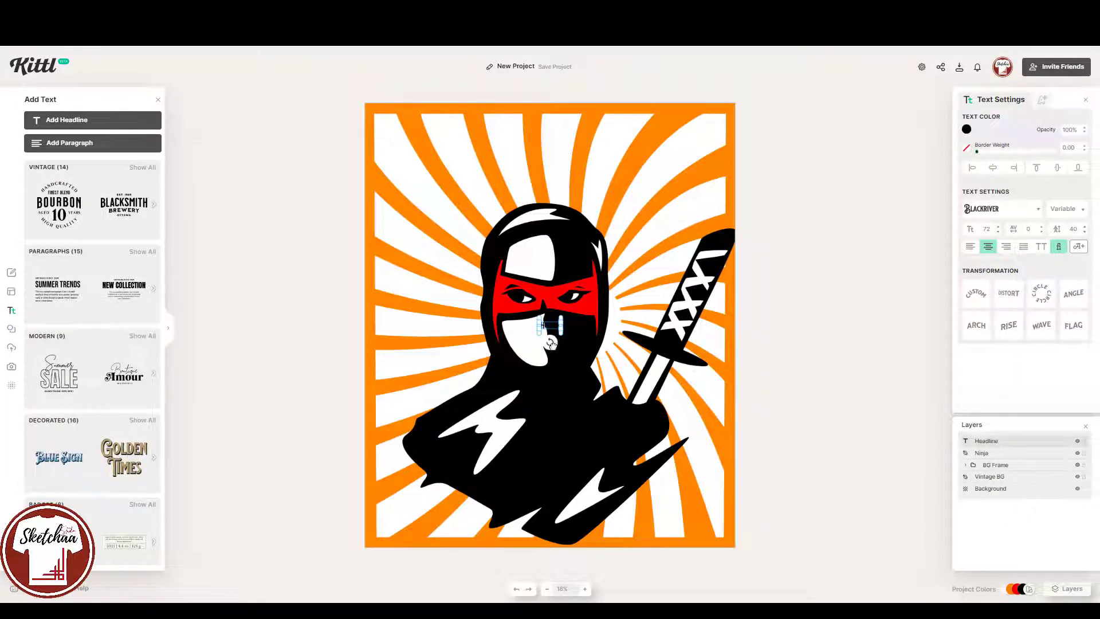
{"action": "left_click_drag", "start_coordinate": [551, 326], "coordinate": [552, 143]}
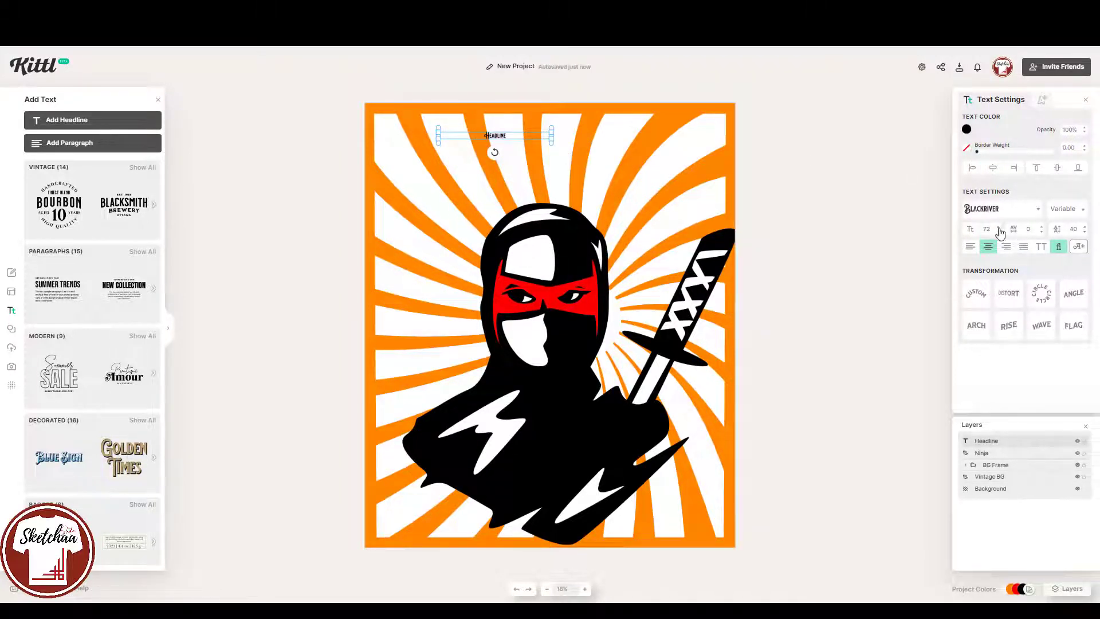
{"action": "type", "text": "400"}
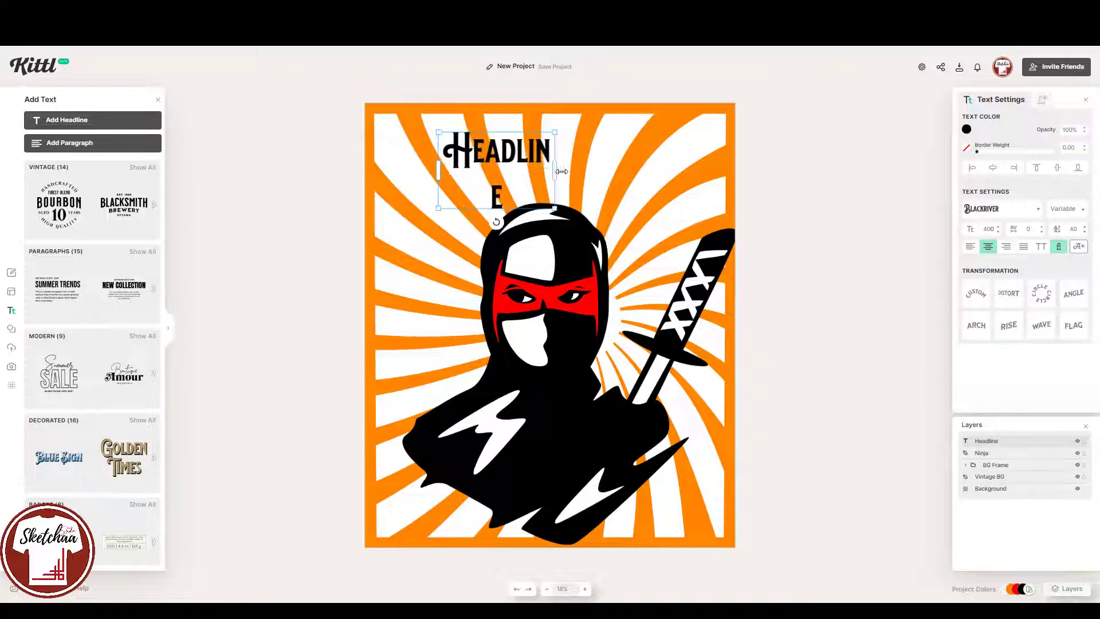
{"action": "key", "text": "Return"}
{"action": "key", "text": "ctrl+a"}
{"action": "type", "text": "NINJA"}
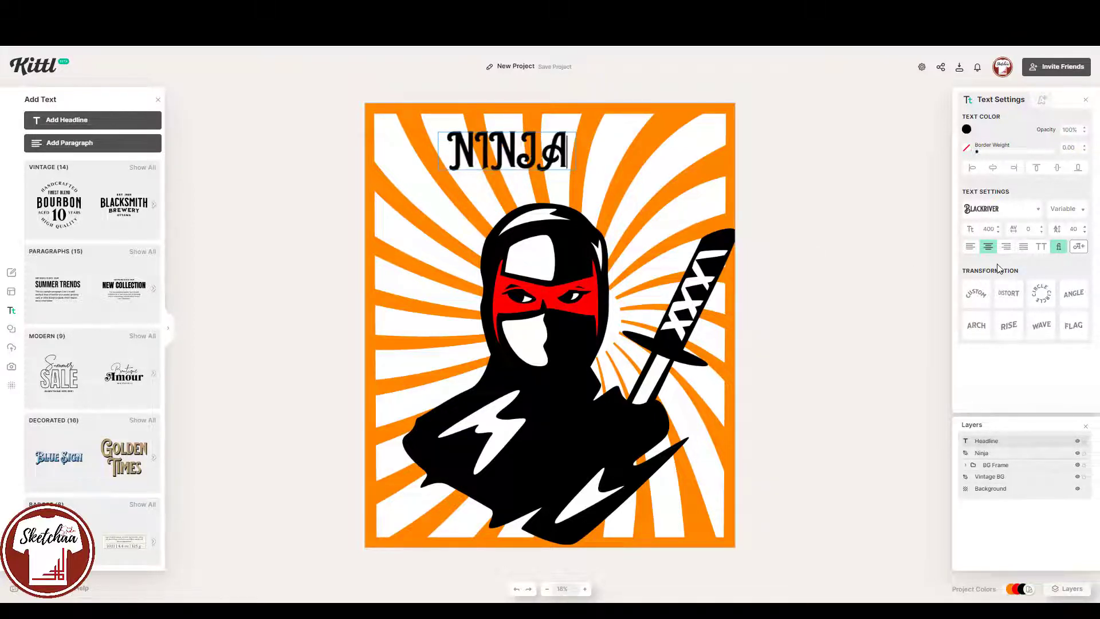
Set the headline in the Bevan typeface and place it in the frame's upper-left corner at size 438
{"action": "left_click", "coordinate": [1035, 209]}
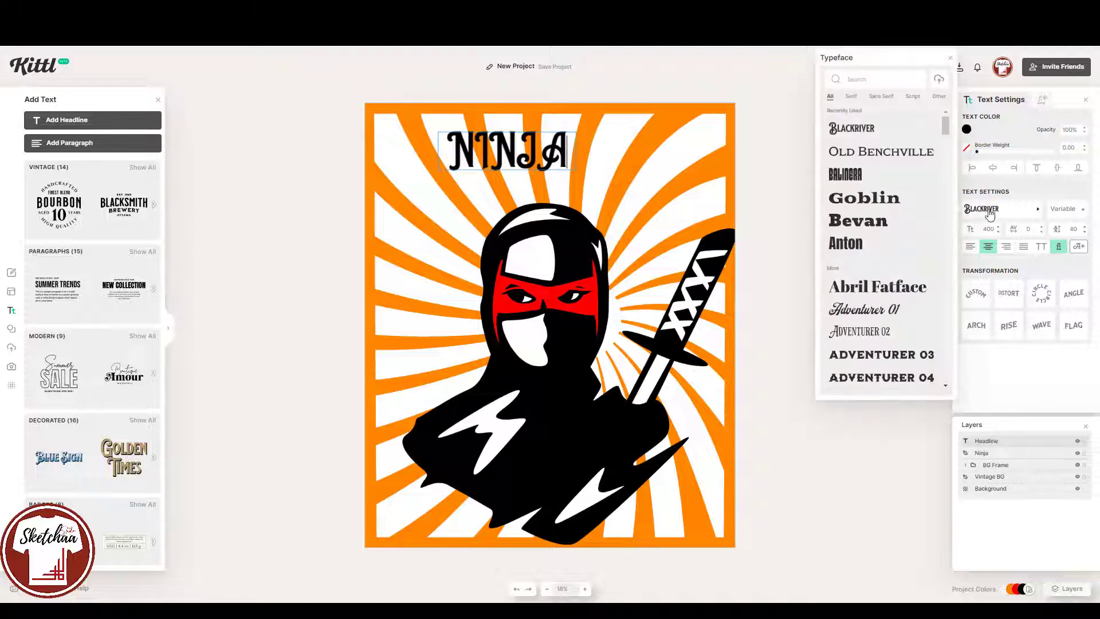
{"action": "left_click", "coordinate": [859, 222]}
{"action": "mouse_move", "coordinate": [510, 152]}
{"action": "left_mouse_down"}
{"action": "mouse_move", "coordinate": [452, 147]}
{"action": "mouse_move", "coordinate": [527, 161]}
{"action": "left_mouse_up"}
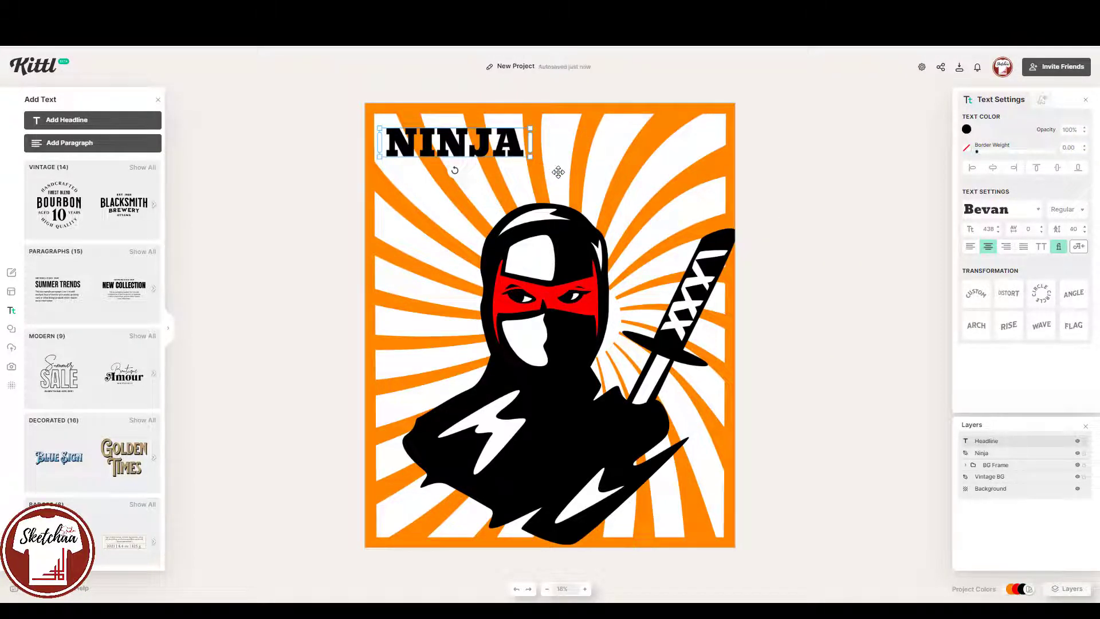
Give the NINJA headline a grey block shadow with a reduced offset and an angle of -44°
{"action": "left_click", "coordinate": [1043, 102]}
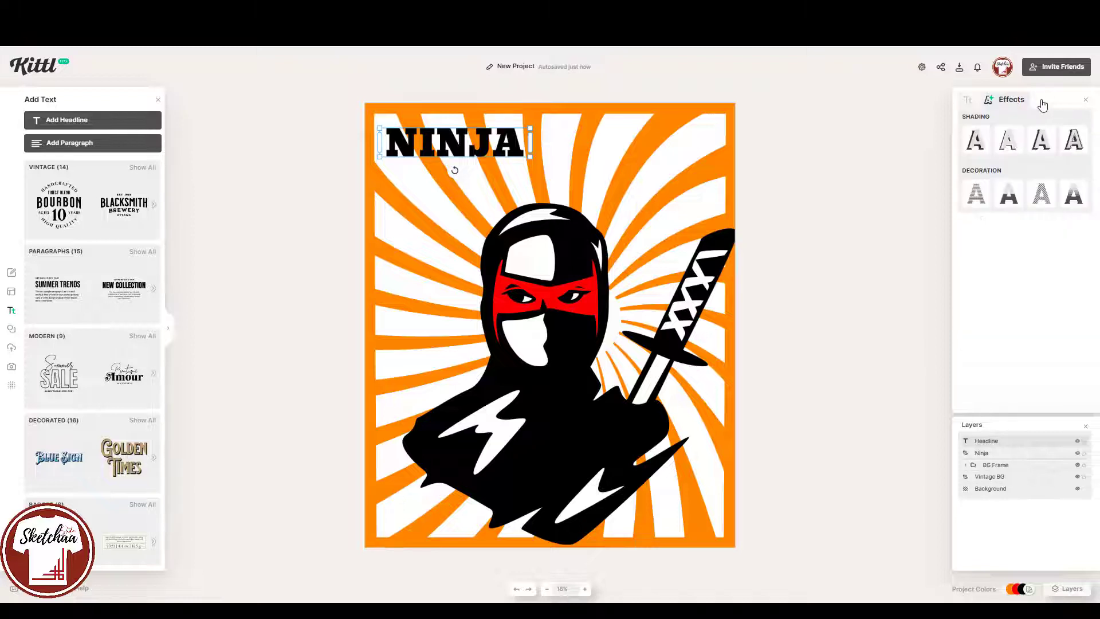
{"action": "left_click", "coordinate": [1040, 142]}
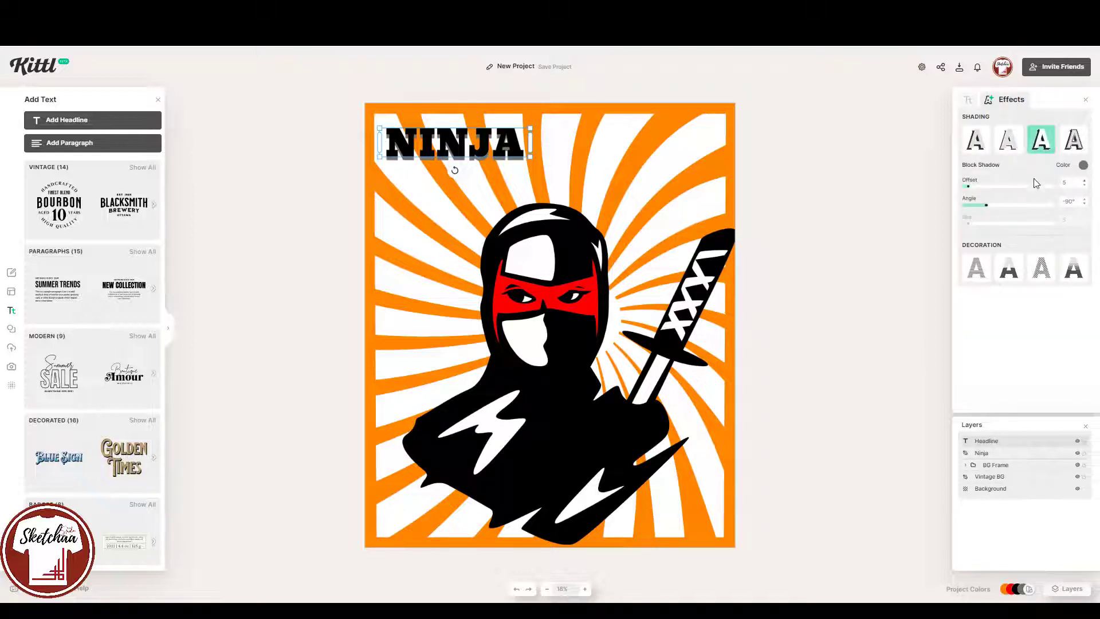
{"action": "left_click_drag", "start_coordinate": [968, 187], "coordinate": [997, 205]}
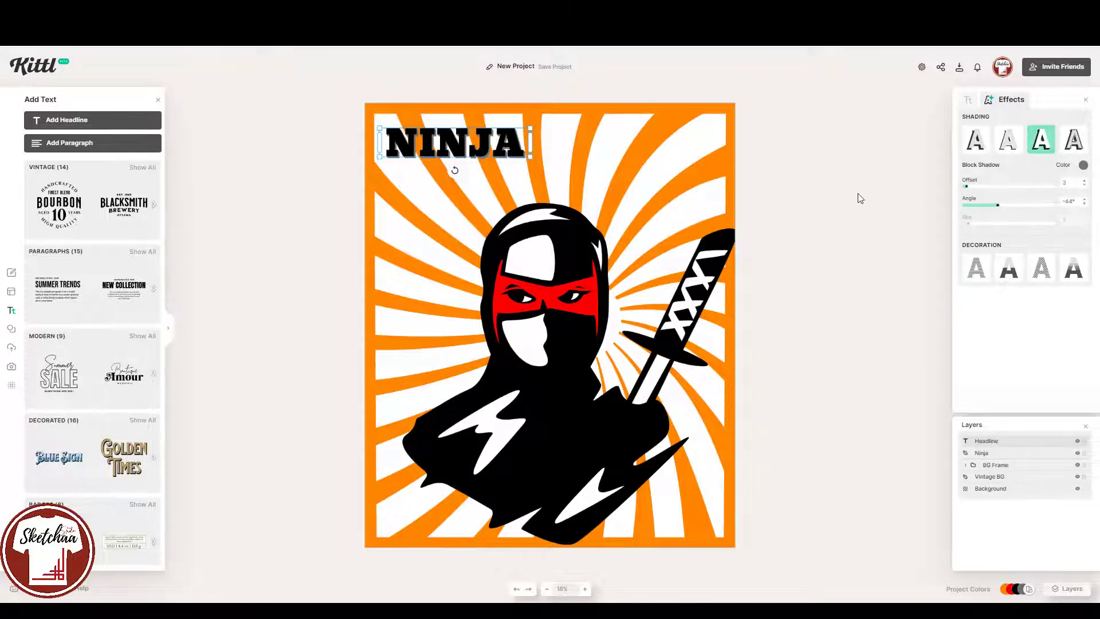
{"action": "left_click", "coordinate": [860, 198]}
Slant the NINJA headline upward with the Angle transformation at 80% curve and shift it slightly left
{"action": "left_click", "coordinate": [462, 148]}
{"action": "left_click", "coordinate": [1073, 294]}
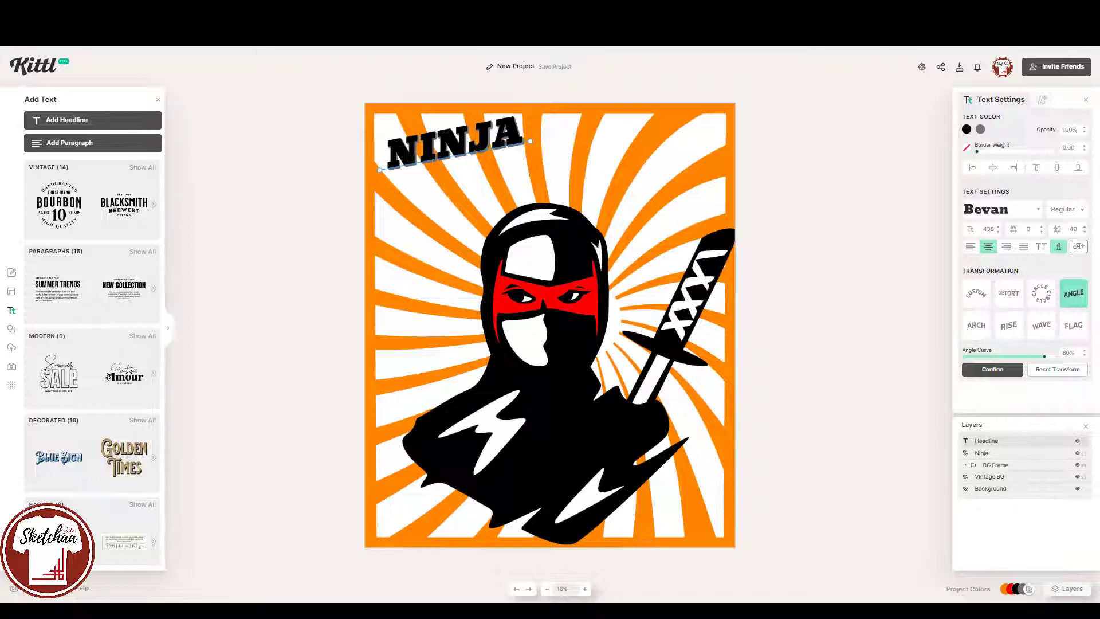
{"action": "left_click", "coordinate": [672, 340]}
{"action": "left_click", "coordinate": [424, 154]}
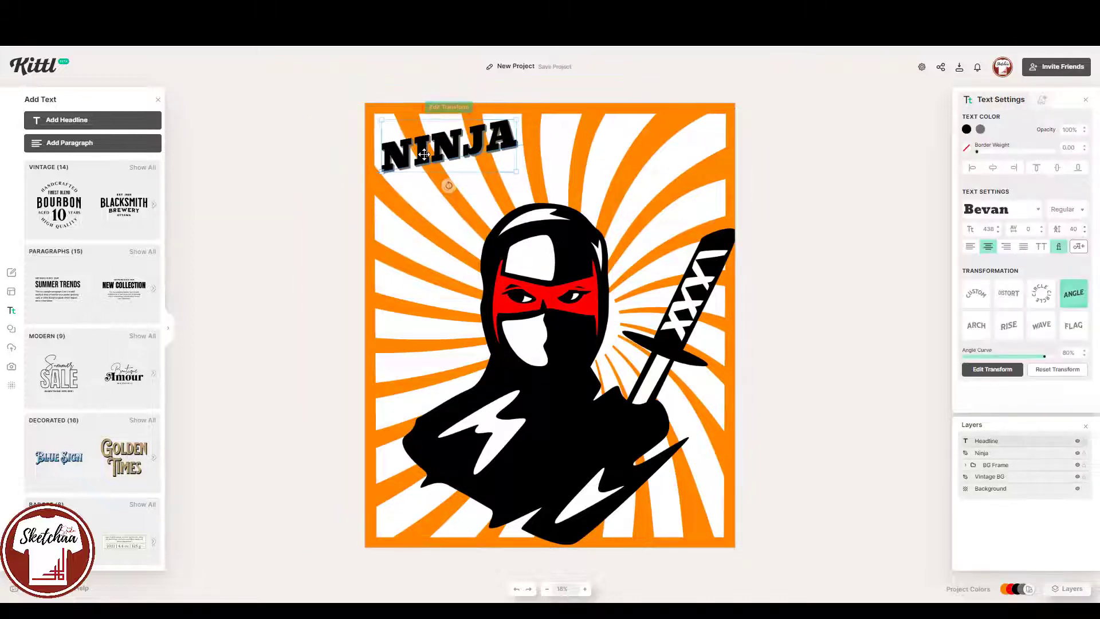
{"action": "left_click", "coordinate": [782, 179]}
Duplicate the NINJA headline and place the copy just beneath the original
{"action": "left_click", "coordinate": [456, 157]}
{"action": "key", "text": "ctrl+c"}
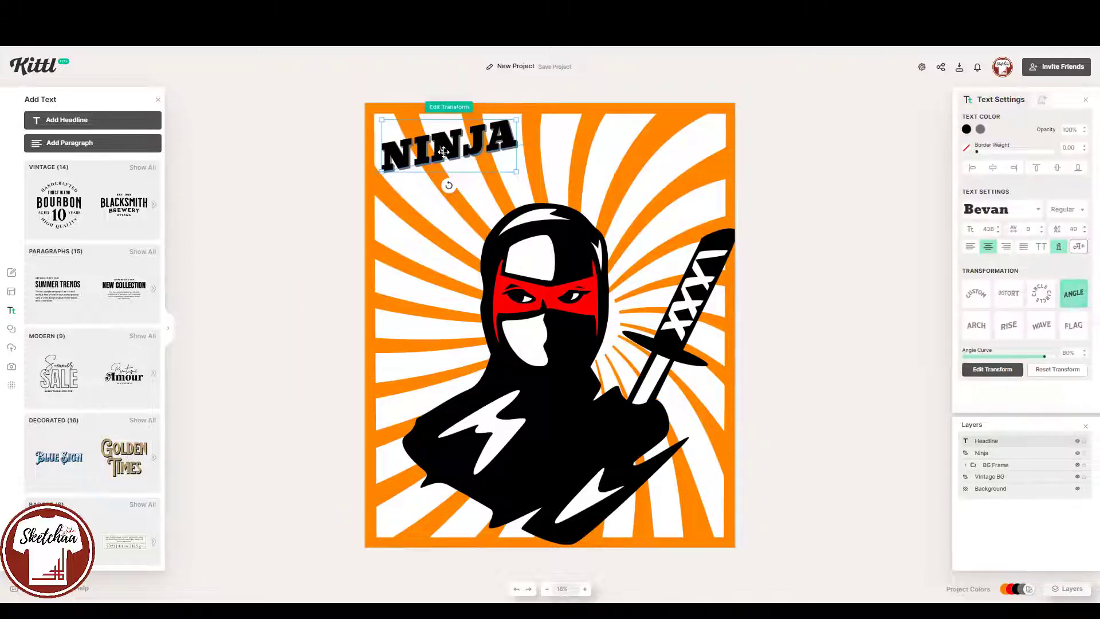
{"action": "key", "text": "ctrl+v"}
{"action": "left_click_drag", "start_coordinate": [456, 158], "coordinate": [450, 187]}
Replace the duplicated headline's text with "FIGHT" in capitals
{"action": "double_click", "coordinate": [450, 187]}
{"action": "key", "text": "ctrl+a"}
{"action": "type", "text": "fight"}
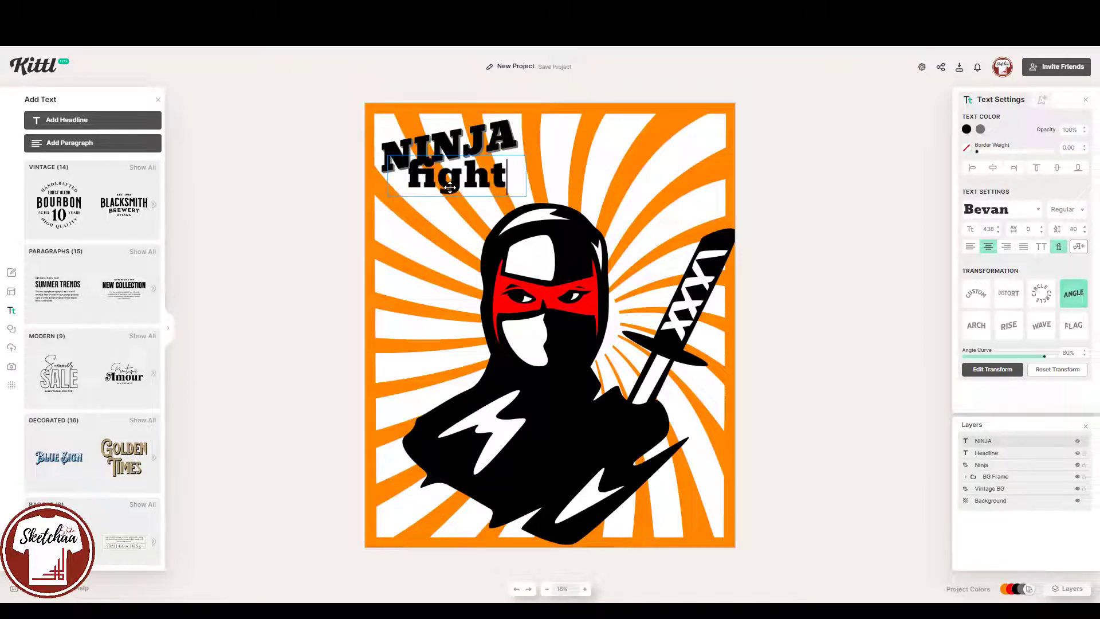
{"action": "key", "text": "BackSpace"}
{"action": "key", "text": "BackSpace"}
{"action": "key", "text": "BackSpace"}
{"action": "key", "text": "BackSpace"}
{"action": "key", "text": "BackSpace"}
{"action": "type", "text": "FIGHT"}
{"action": "key", "text": "Escape"}
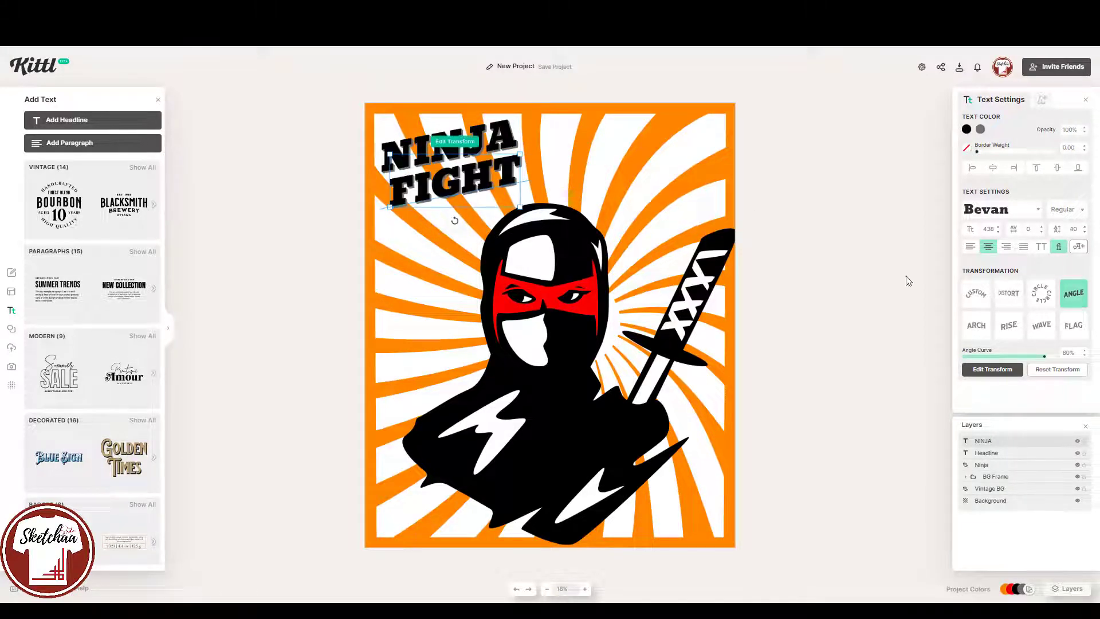
Enlarge the FIGHT text and append an exclamation mark to make it "FIGHT!"
{"action": "left_click", "coordinate": [998, 228]}
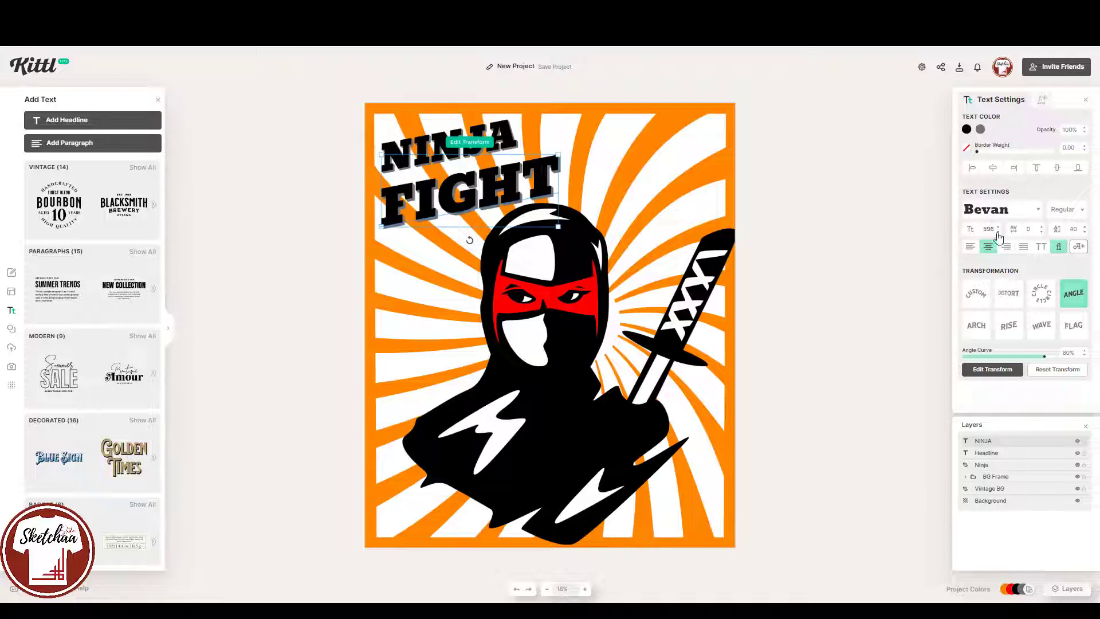
{"action": "left_click", "coordinate": [555, 179]}
{"action": "double_click", "coordinate": [534, 180]}
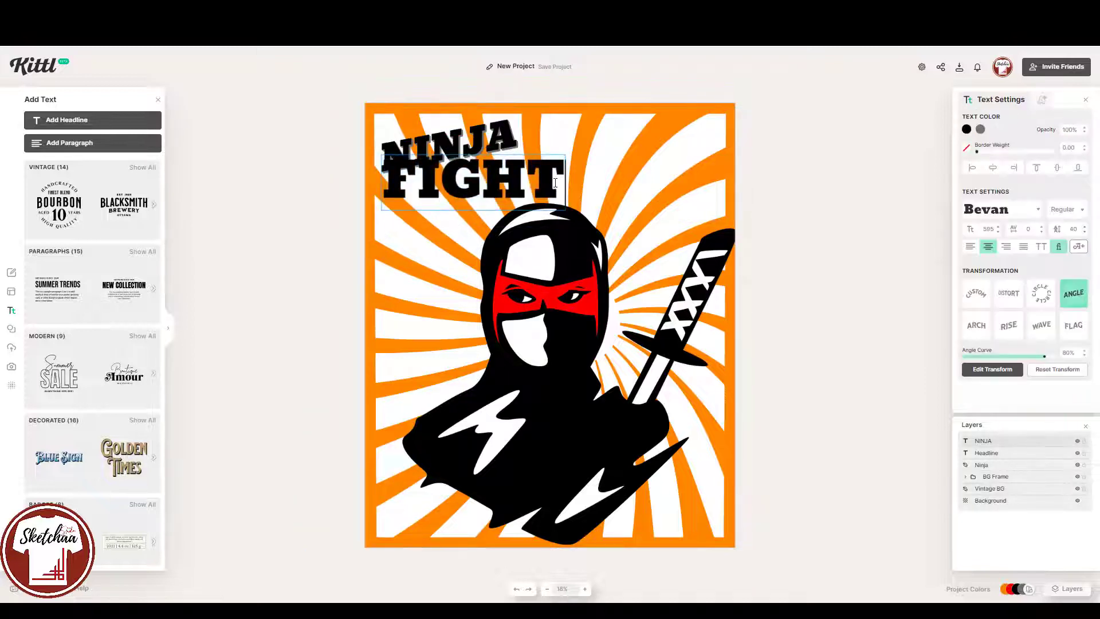
{"action": "type", "text": "!"}
{"action": "key", "text": "Escape"}
Scale the FIGHT! text to size 1027 across the frame's width and align NINJA with its left edge
{"action": "left_click", "coordinate": [998, 232]}
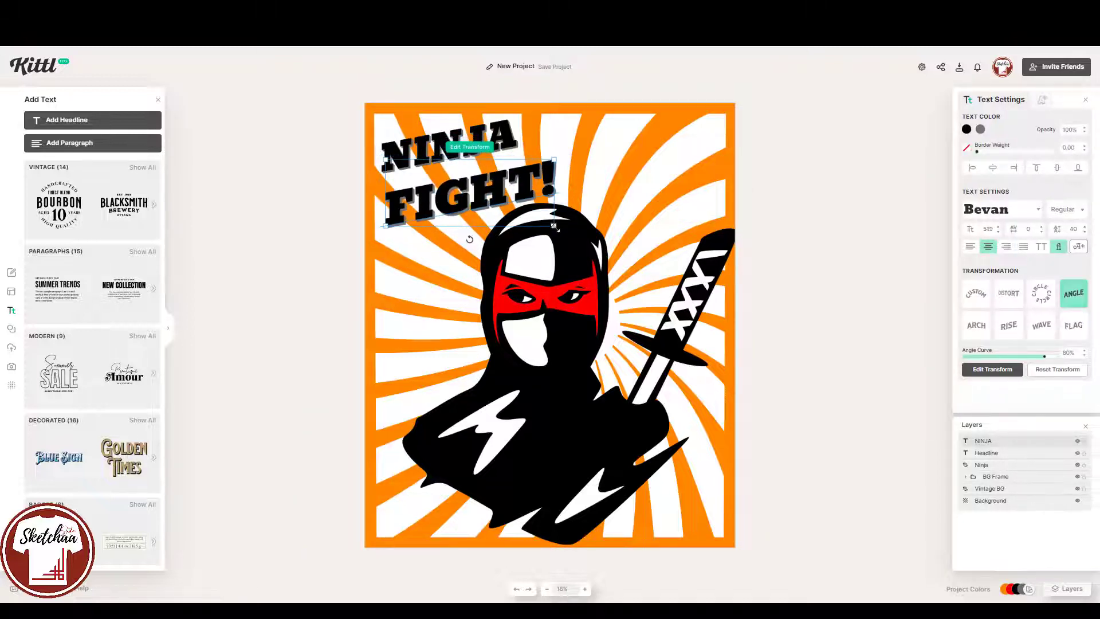
{"action": "left_click_drag", "start_coordinate": [552, 227], "coordinate": [706, 253]}
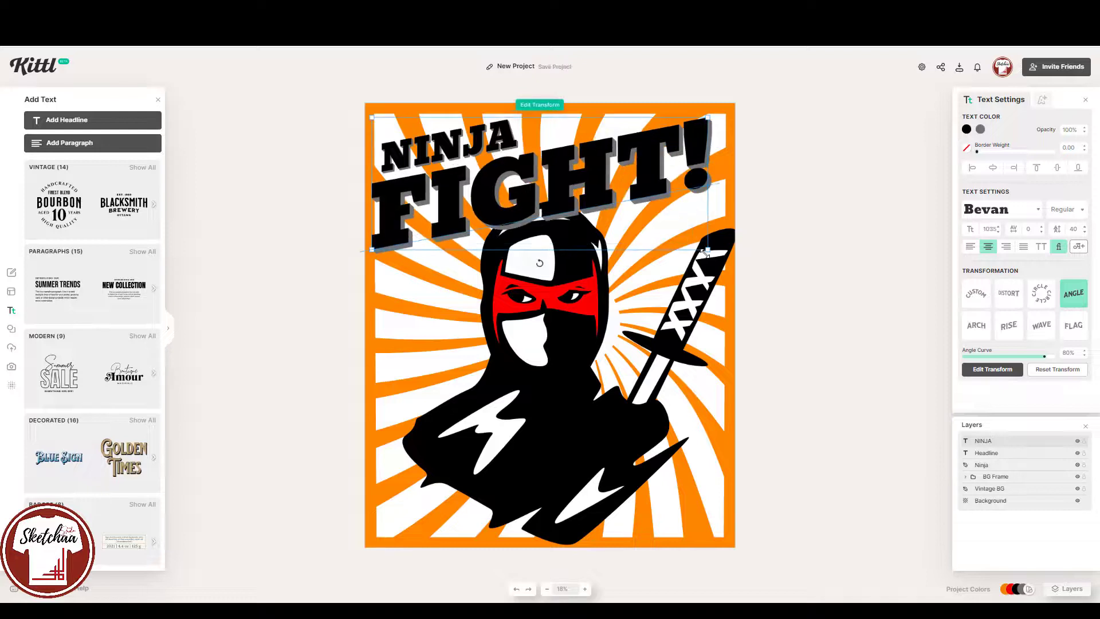
{"action": "left_click", "coordinate": [998, 232]}
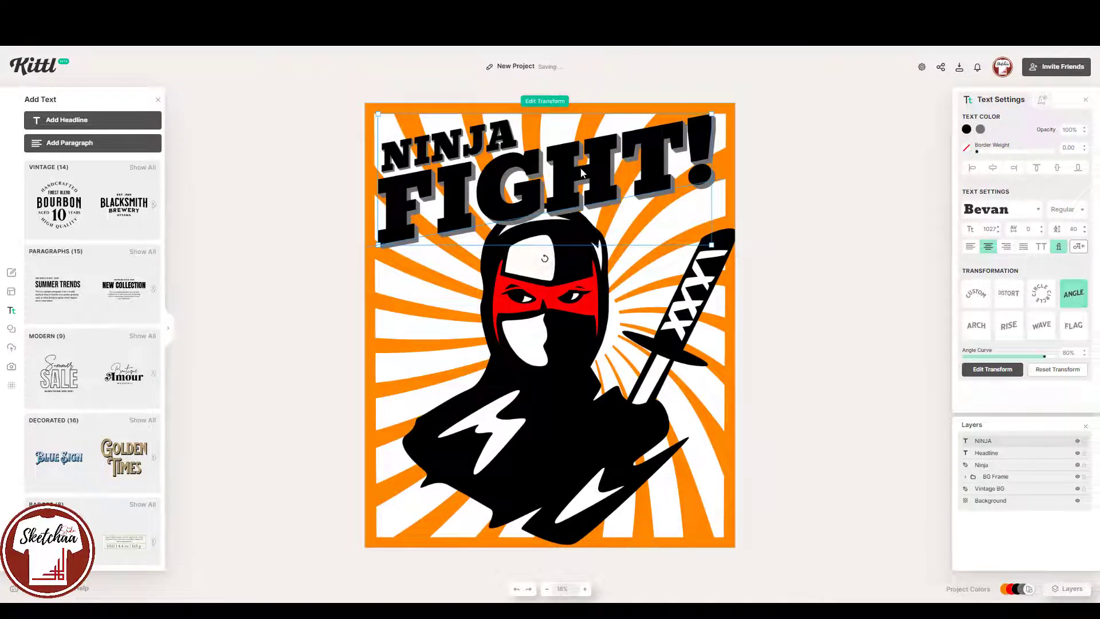
{"action": "left_click", "coordinate": [756, 198]}
{"action": "left_click_drag", "start_coordinate": [457, 144], "coordinate": [455, 147]}
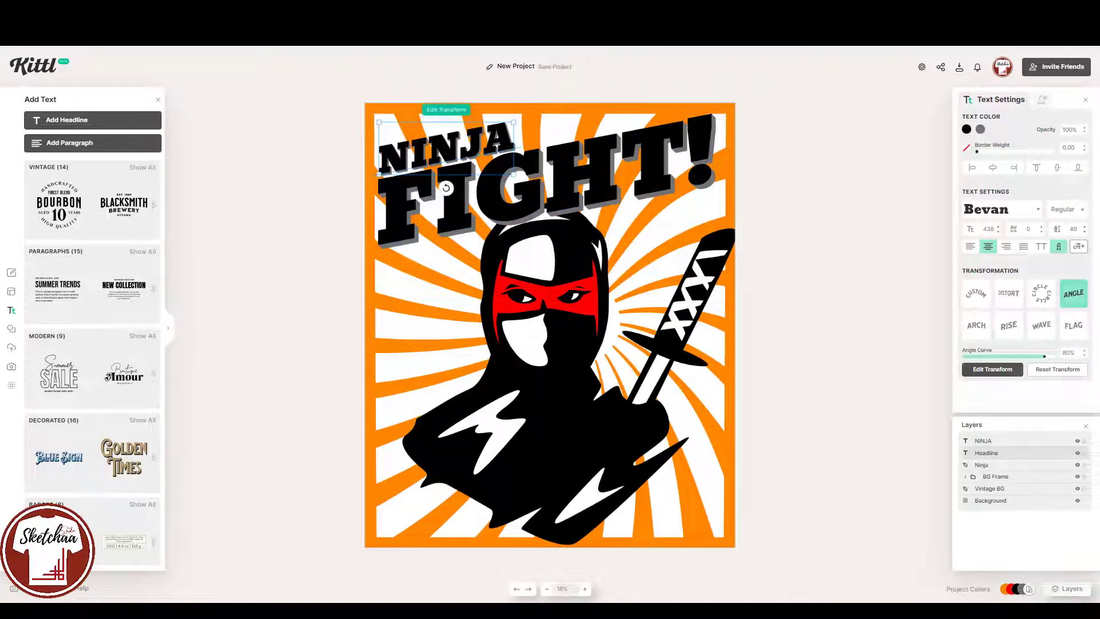
Set the block shadow colour of both the FIGHT! and NINJA headlines to grey 979797
{"action": "left_click", "coordinate": [1042, 100]}
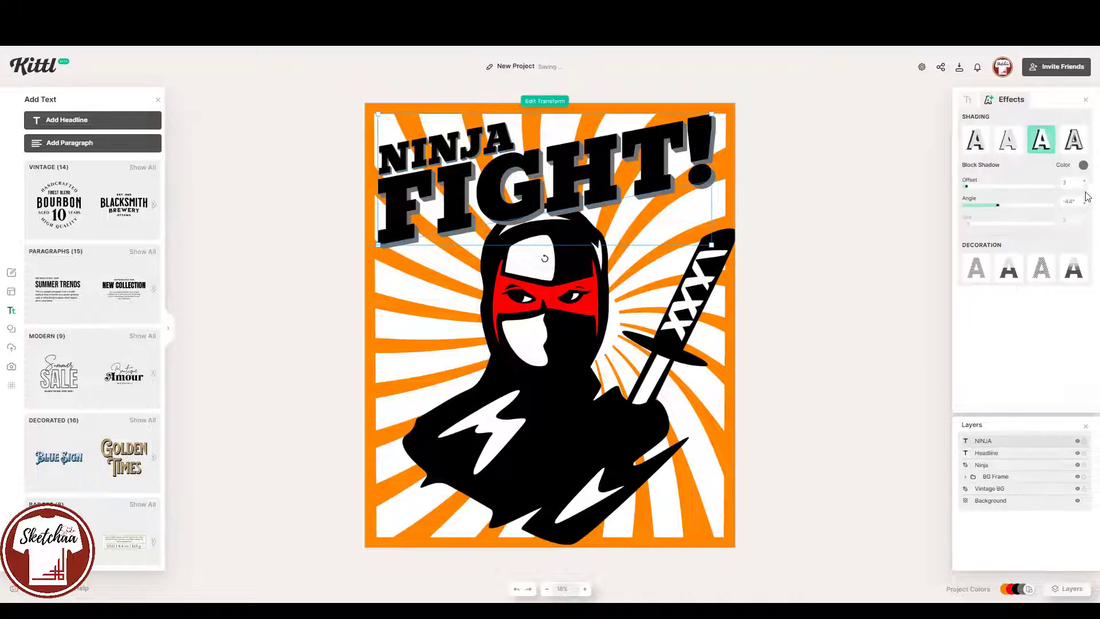
{"action": "left_click", "coordinate": [779, 201]}
{"action": "left_click", "coordinate": [653, 163]}
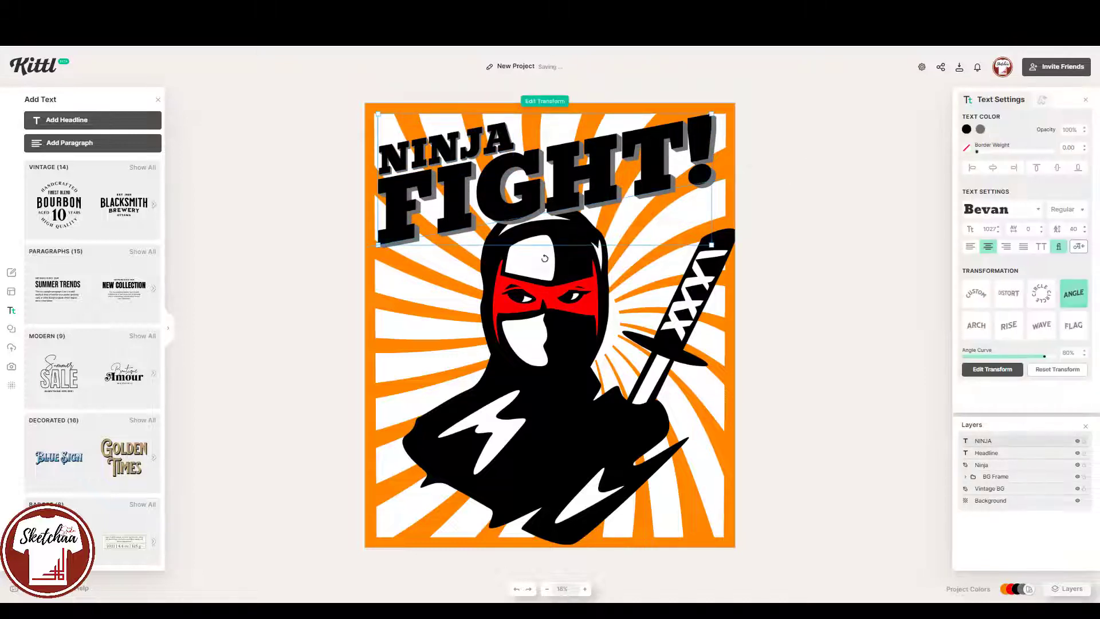
{"action": "left_click", "coordinate": [980, 129]}
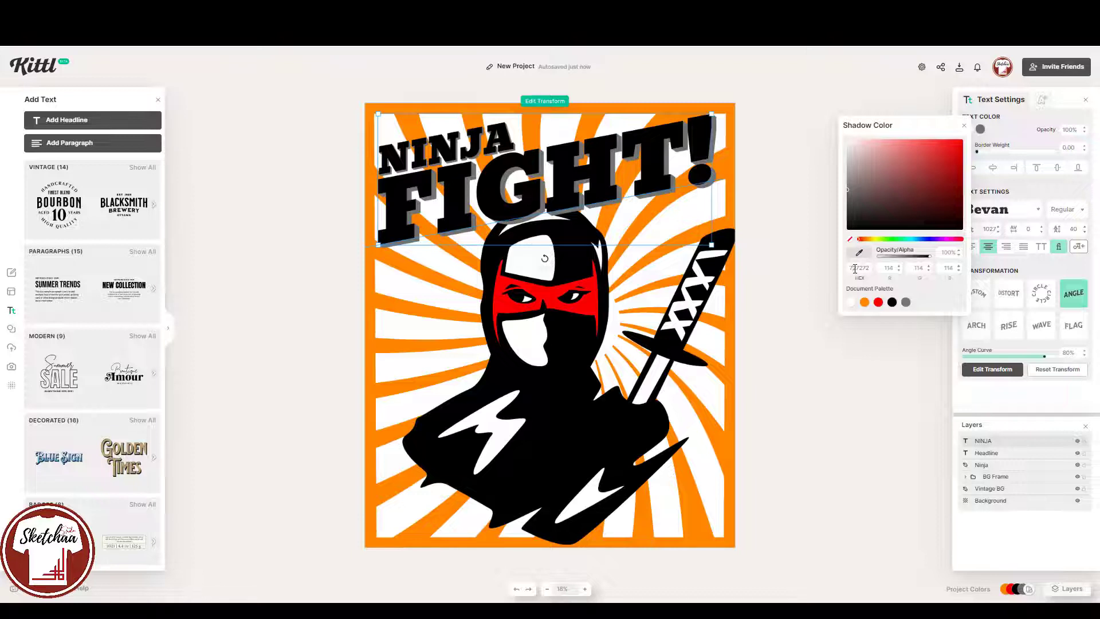
{"action": "double_click", "coordinate": [855, 268]}
{"action": "key", "text": "ctrl+v"}
{"action": "left_click", "coordinate": [447, 150]}
{"action": "left_click", "coordinate": [980, 129]}
{"action": "double_click", "coordinate": [856, 268]}
{"action": "key", "text": "ctrl+v"}
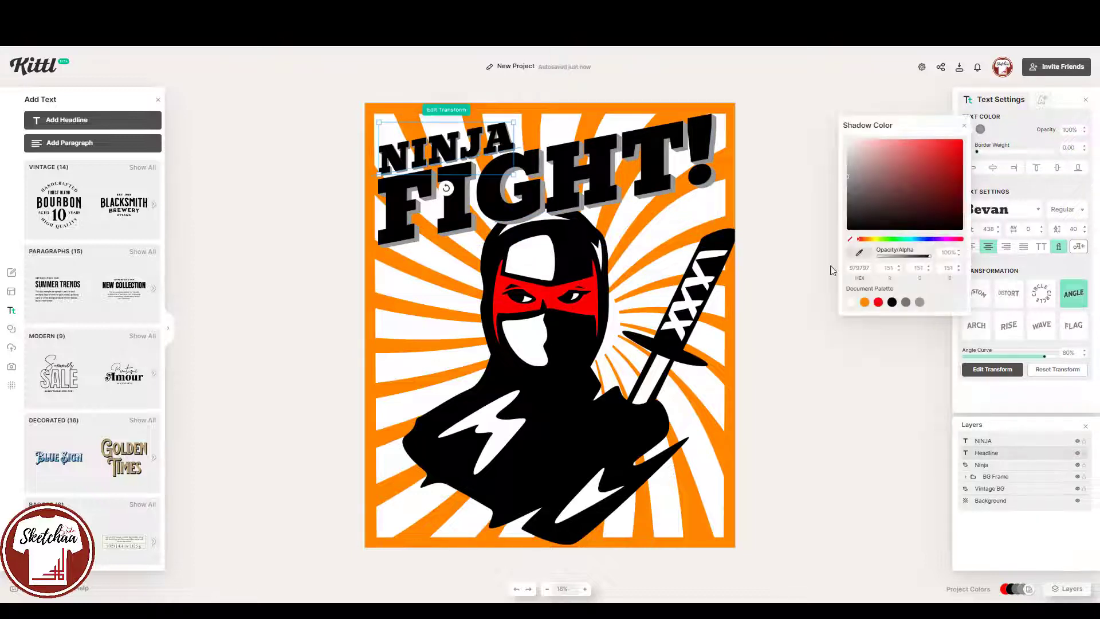
{"action": "left_click", "coordinate": [833, 273]}
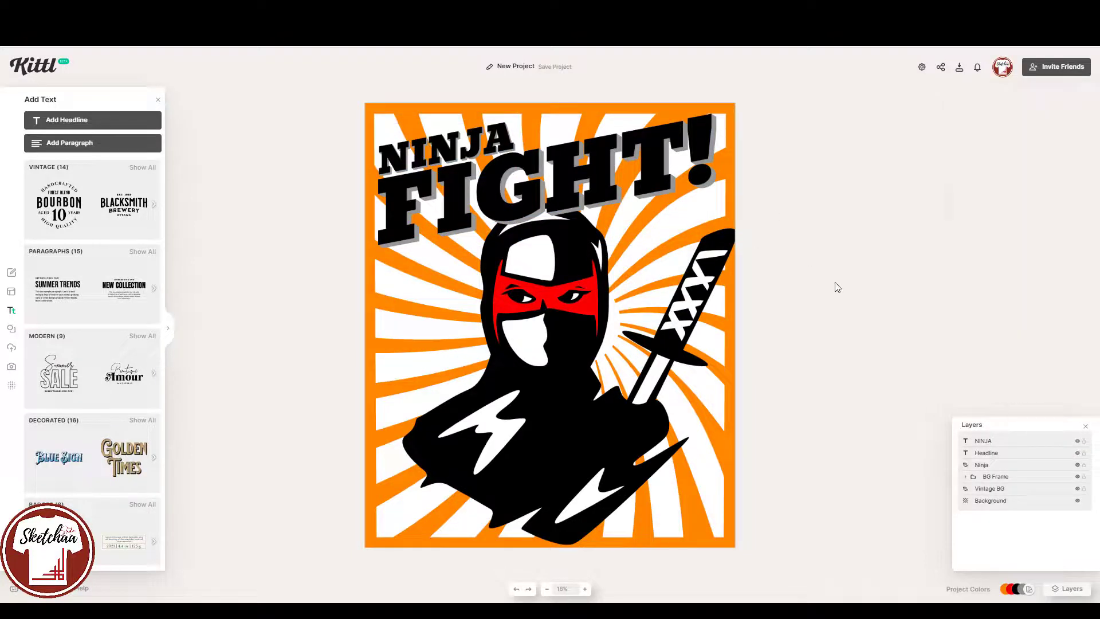
Bring the ninja in front of all the lettering, shrink it slightly and align it with the frame's right edge
{"action": "left_click", "coordinate": [1017, 466]}
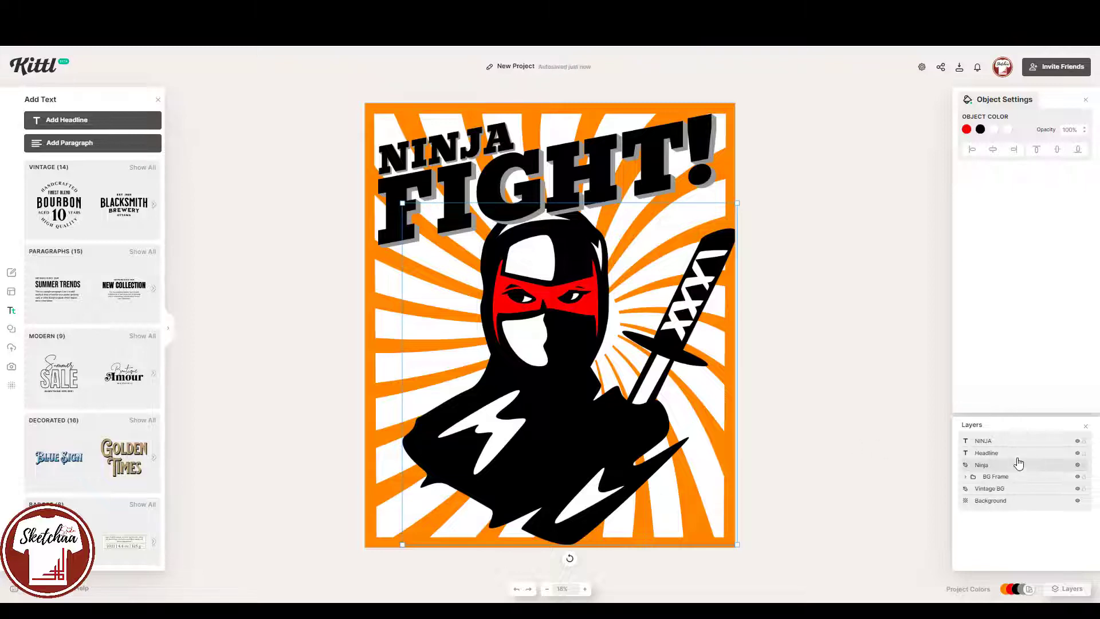
{"action": "left_click_drag", "start_coordinate": [1018, 463], "coordinate": [1009, 439]}
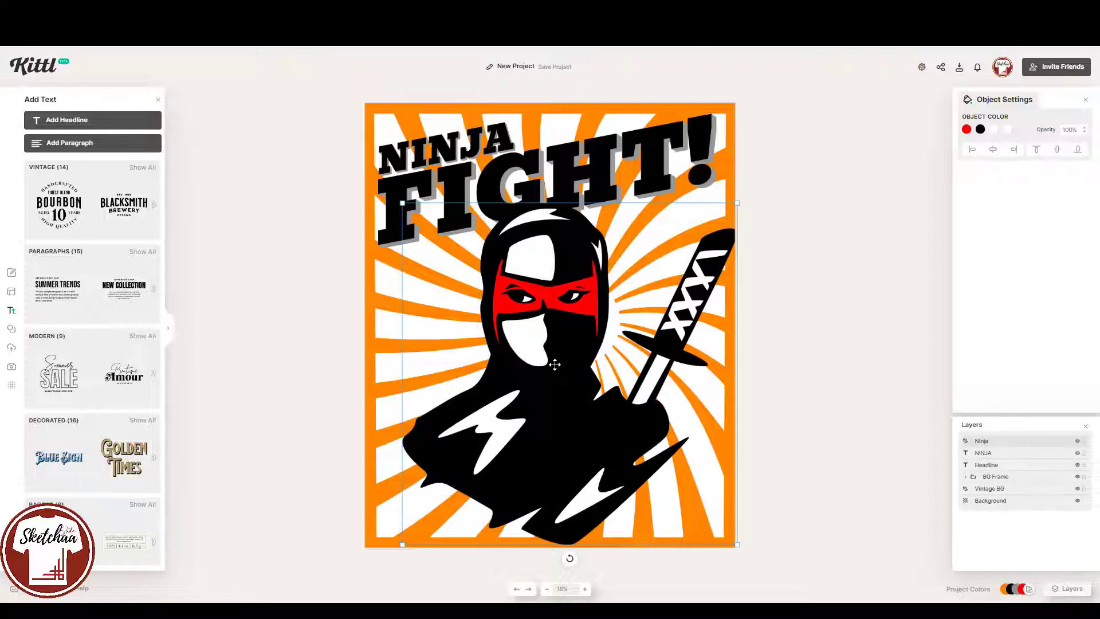
{"action": "left_click_drag", "start_coordinate": [555, 364], "coordinate": [559, 357]}
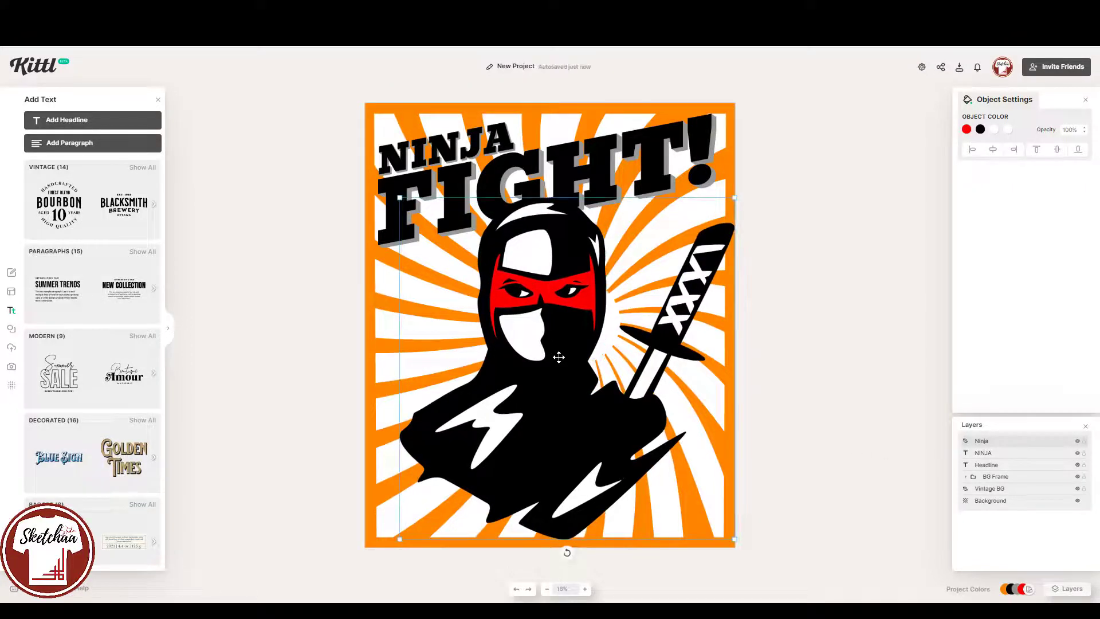
{"action": "left_click_drag", "start_coordinate": [735, 197], "coordinate": [722, 210]}
{"action": "left_click_drag", "start_coordinate": [702, 252], "coordinate": [714, 252]}
{"action": "left_click", "coordinate": [732, 195]}
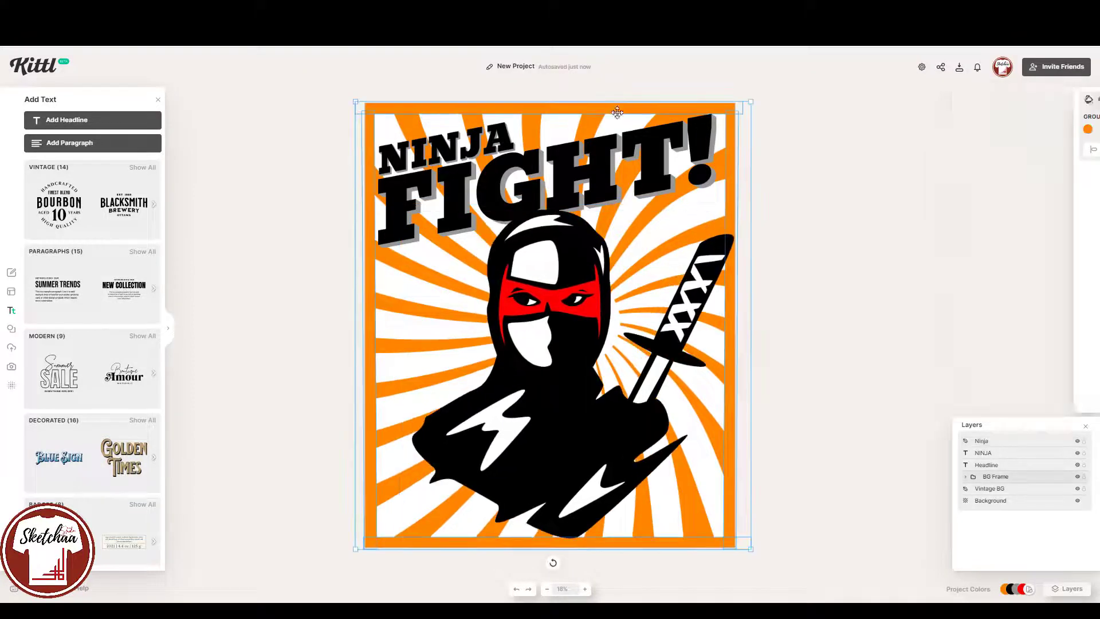
Recolour the background frame and the sunburst rays with the red from the document palette
{"action": "left_click", "coordinate": [968, 131]}
{"action": "left_click", "coordinate": [894, 303]}
{"action": "left_click", "coordinate": [700, 229]}
{"action": "left_click", "coordinate": [981, 131]}
{"action": "left_click", "coordinate": [879, 302]}
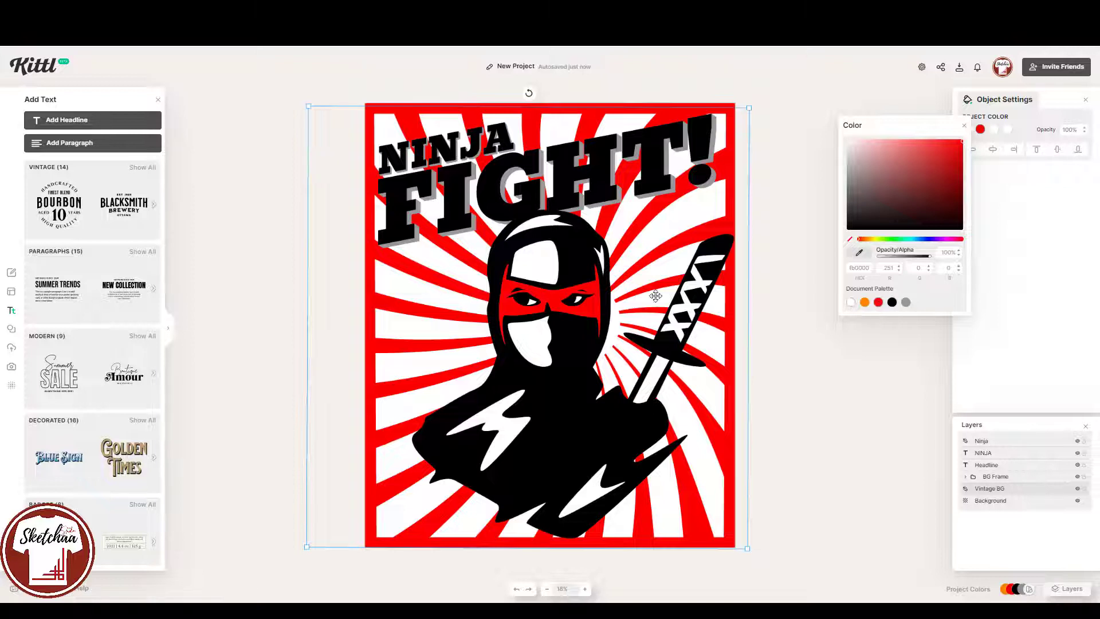
Add a basic square tilted to match the lettering's slant over NINJA FIGHT! and name its layer "Masking Shape"
{"action": "left_click", "coordinate": [11, 291]}
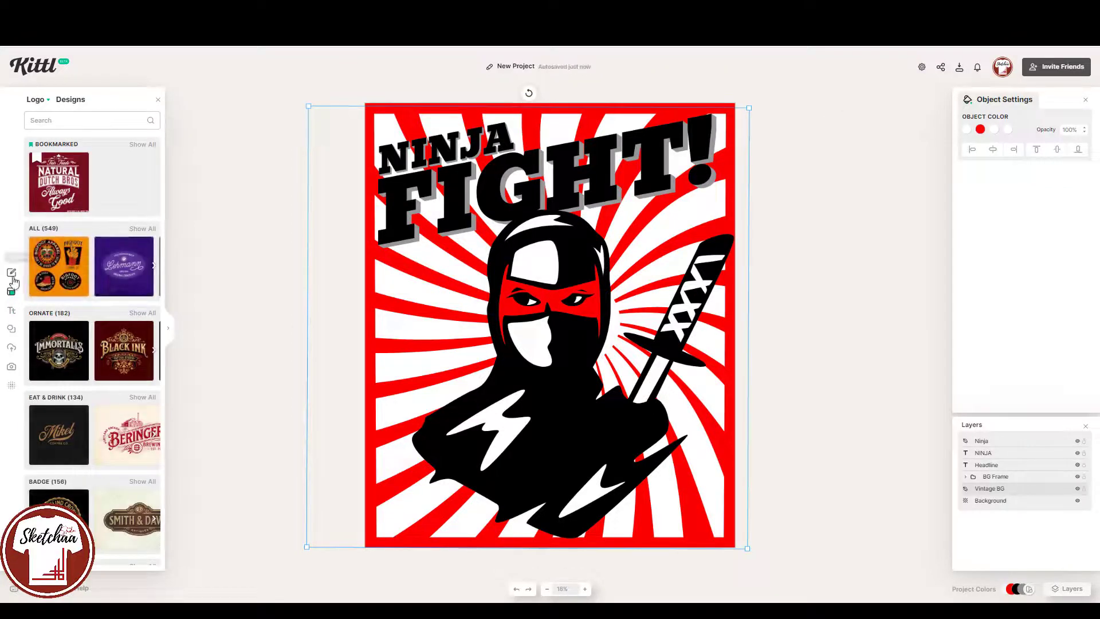
{"action": "left_click", "coordinate": [12, 329]}
{"action": "left_click", "coordinate": [124, 296]}
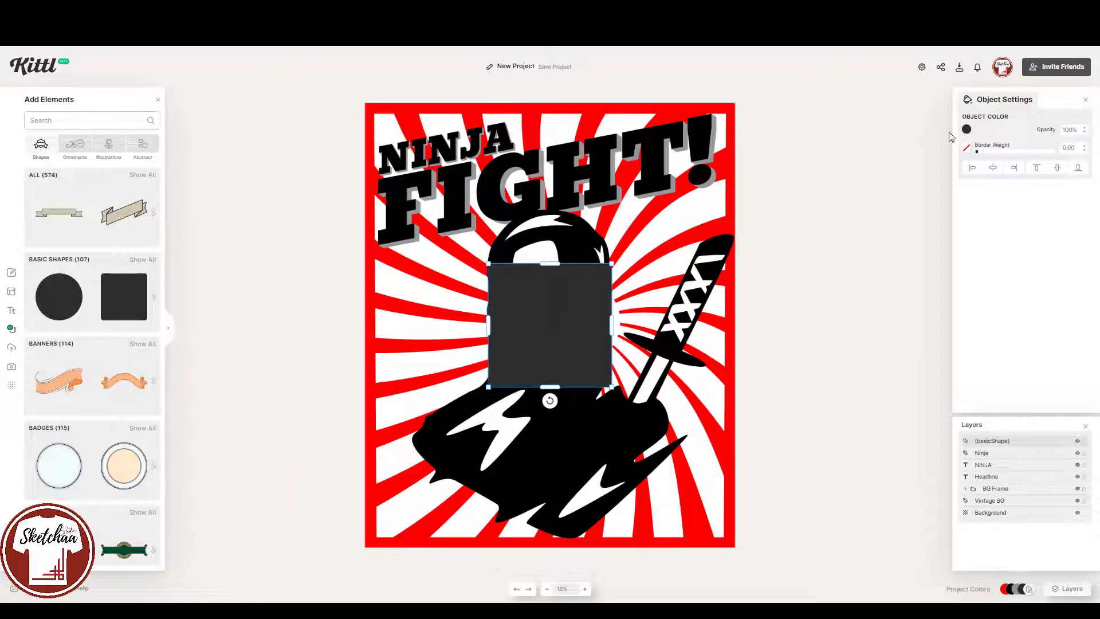
{"action": "left_click_drag", "start_coordinate": [516, 350], "coordinate": [430, 231]}
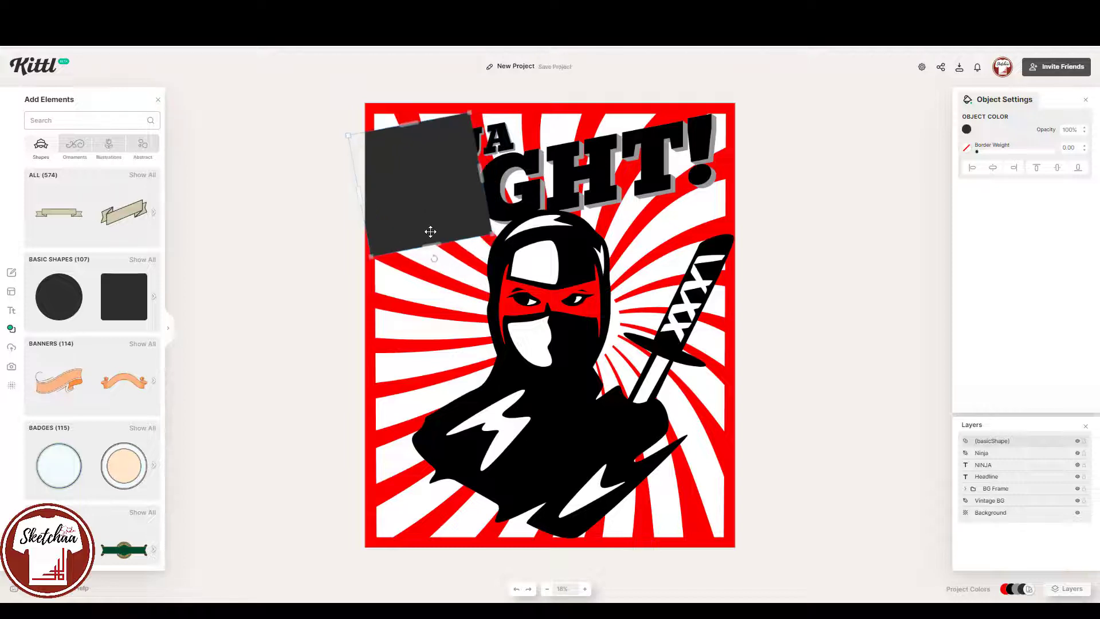
{"action": "double_click", "coordinate": [1012, 442]}
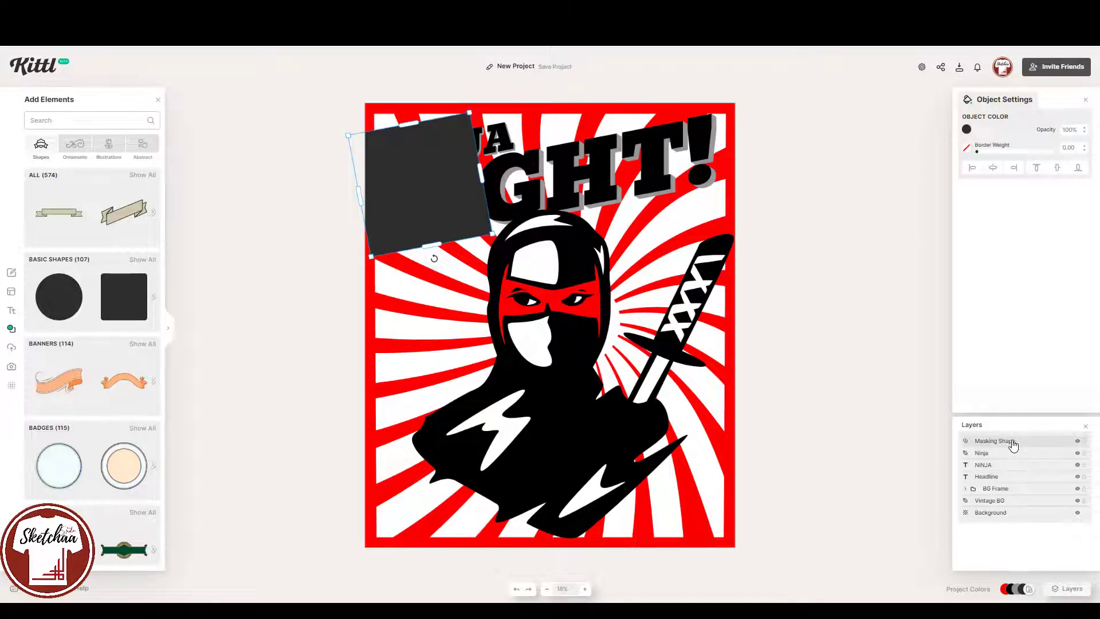
{"action": "left_click", "coordinate": [1013, 443]}
Place the Masking Shape layer between the two headlines and rename the FIGHT! text layer "Fight"
{"action": "left_click_drag", "start_coordinate": [1036, 441], "coordinate": [1035, 485]}
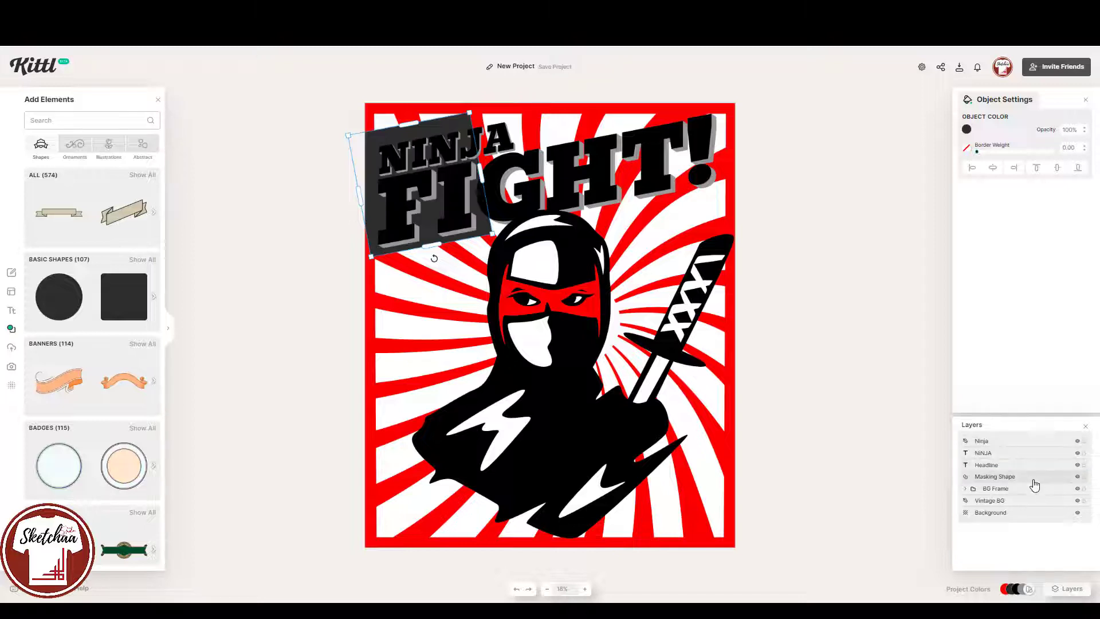
{"action": "double_click", "coordinate": [988, 456]}
{"action": "left_click_drag", "start_coordinate": [1023, 481], "coordinate": [1026, 465]}
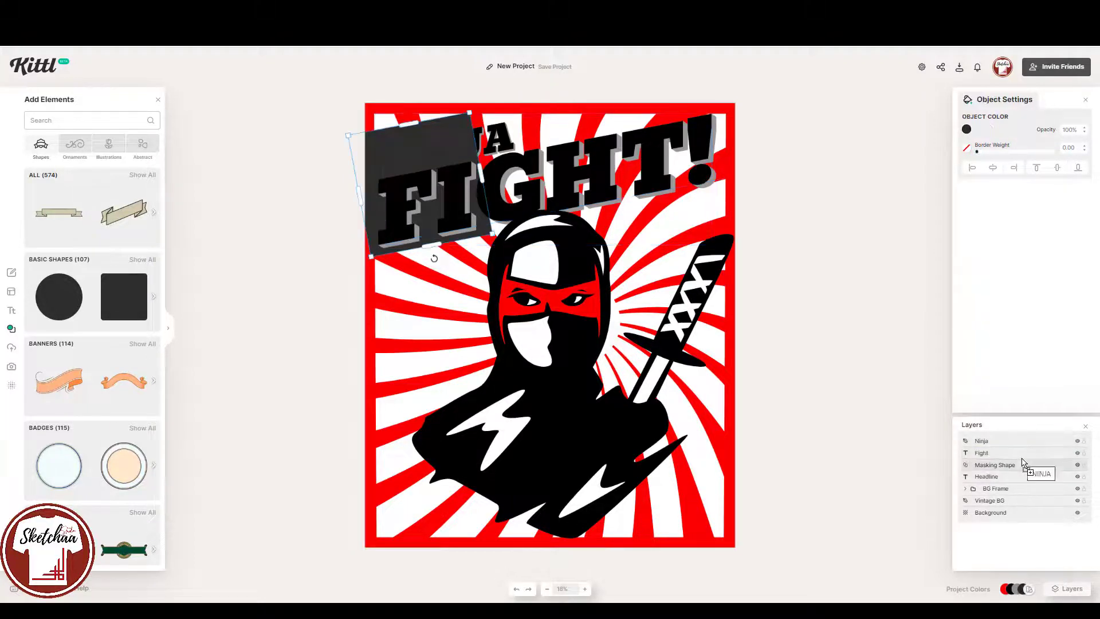
Fill the masking shape with white and resize it into a slanted band behind FIGHT! across the frame's width
{"action": "left_click", "coordinate": [967, 129]}
{"action": "left_click", "coordinate": [837, 302]}
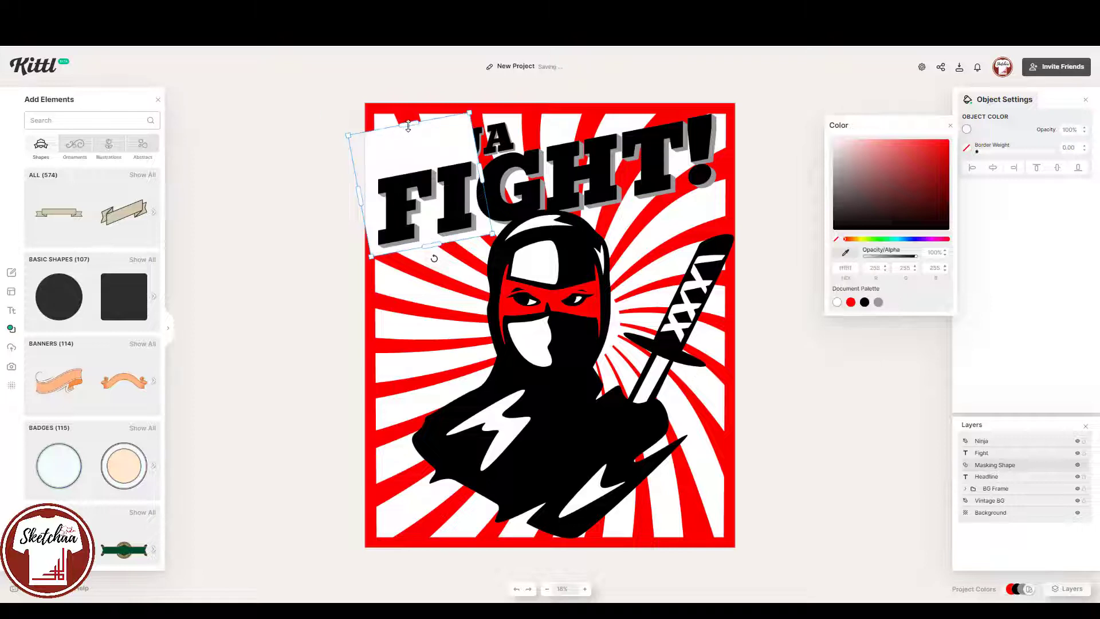
{"action": "left_click_drag", "start_coordinate": [409, 124], "coordinate": [420, 167]}
{"action": "left_click_drag", "start_coordinate": [487, 204], "coordinate": [728, 170]}
{"action": "mouse_move", "coordinate": [365, 219]}
{"action": "left_mouse_down"}
{"action": "mouse_move", "coordinate": [380, 216]}
{"action": "mouse_move", "coordinate": [371, 218]}
{"action": "left_mouse_up"}
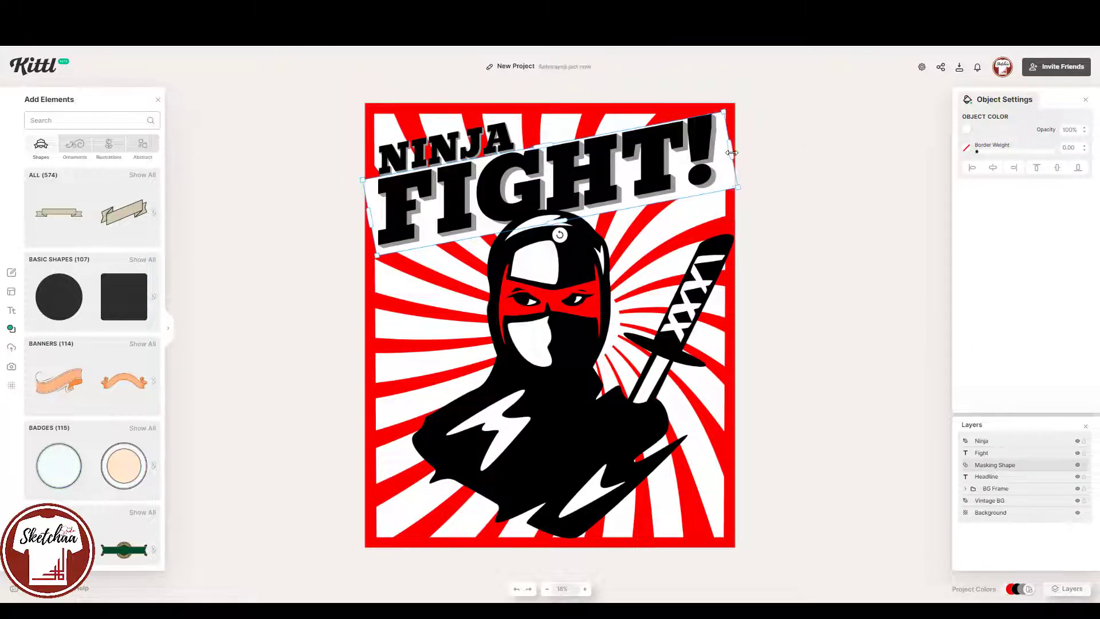
Rename the upper headline's layer "NINJA" and move the BG Frame layer directly above Masking Shape
{"action": "left_click", "coordinate": [469, 136]}
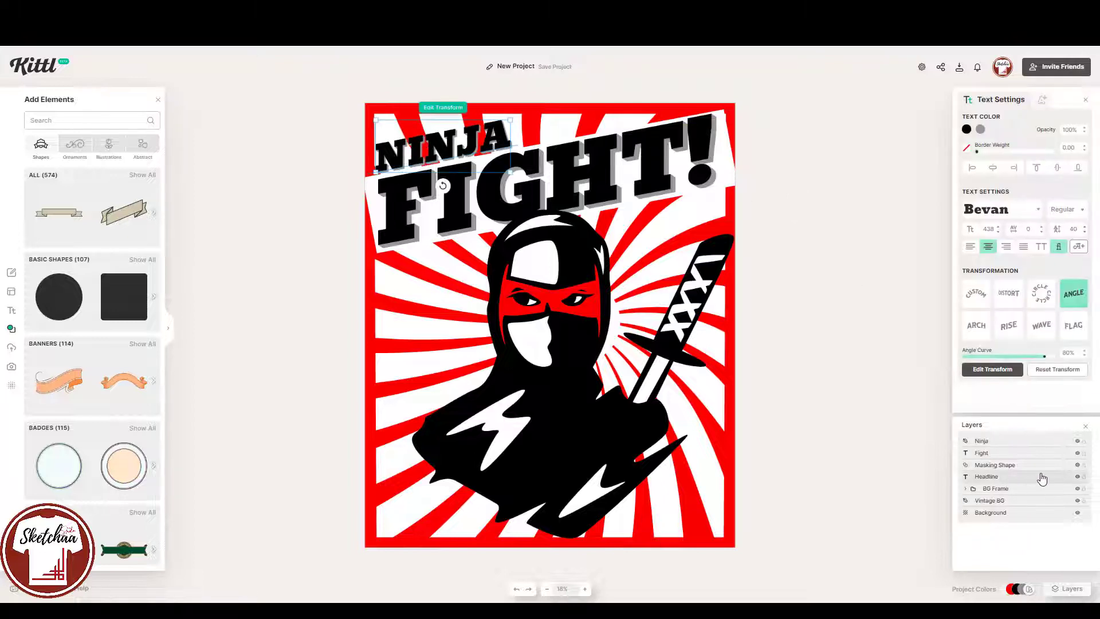
{"action": "double_click", "coordinate": [987, 477]}
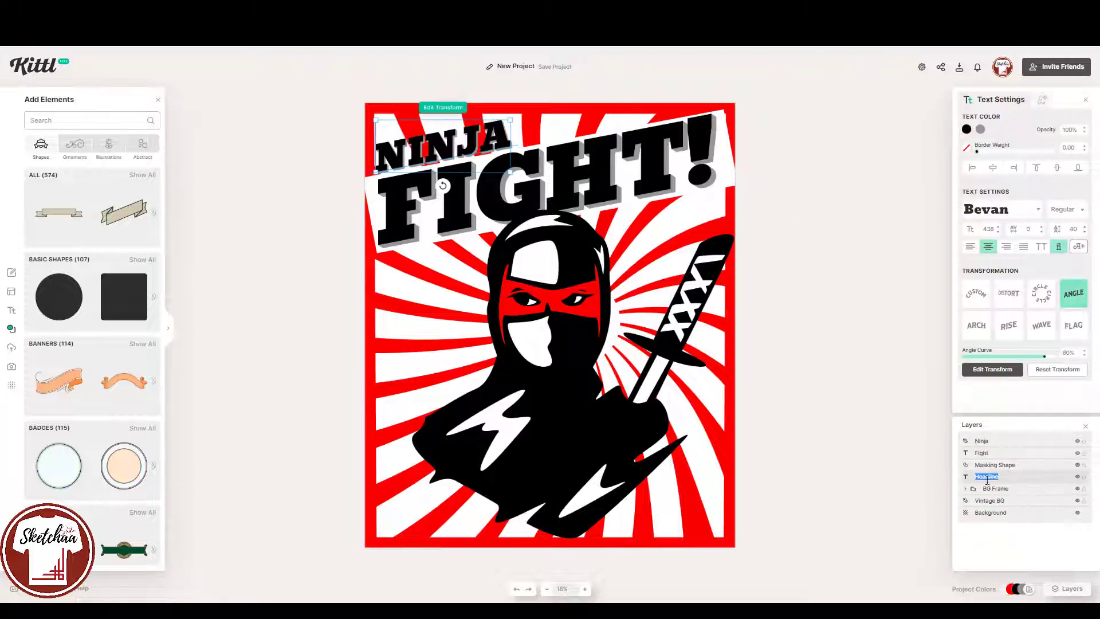
{"action": "left_click", "coordinate": [887, 541]}
{"action": "left_click_drag", "start_coordinate": [1024, 494], "coordinate": [1025, 467]}
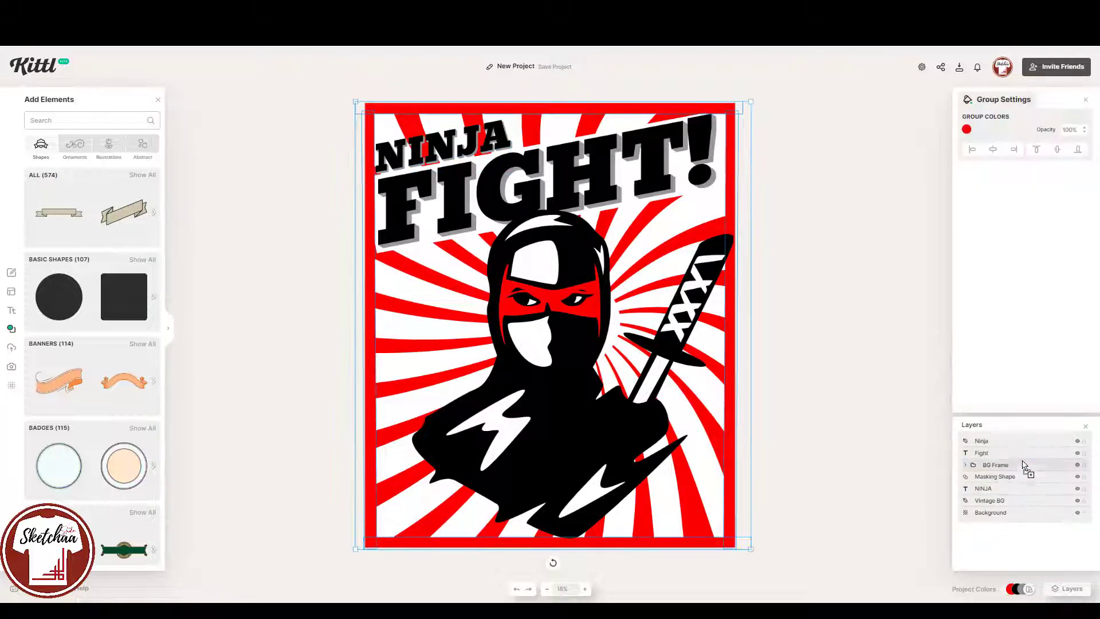
Duplicate the NINJA headline and place a smaller copy beneath the right end of FIGHT!
{"action": "left_click", "coordinate": [447, 156]}
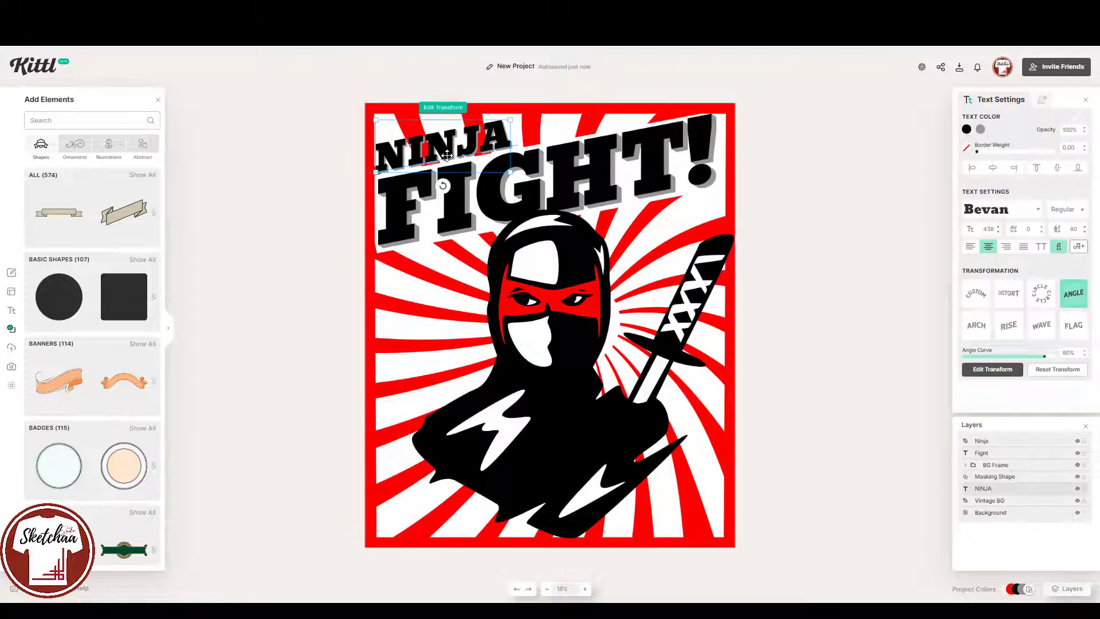
{"action": "left_click_drag", "start_coordinate": [447, 155], "coordinate": [659, 220]}
{"action": "left_click", "coordinate": [999, 233]}
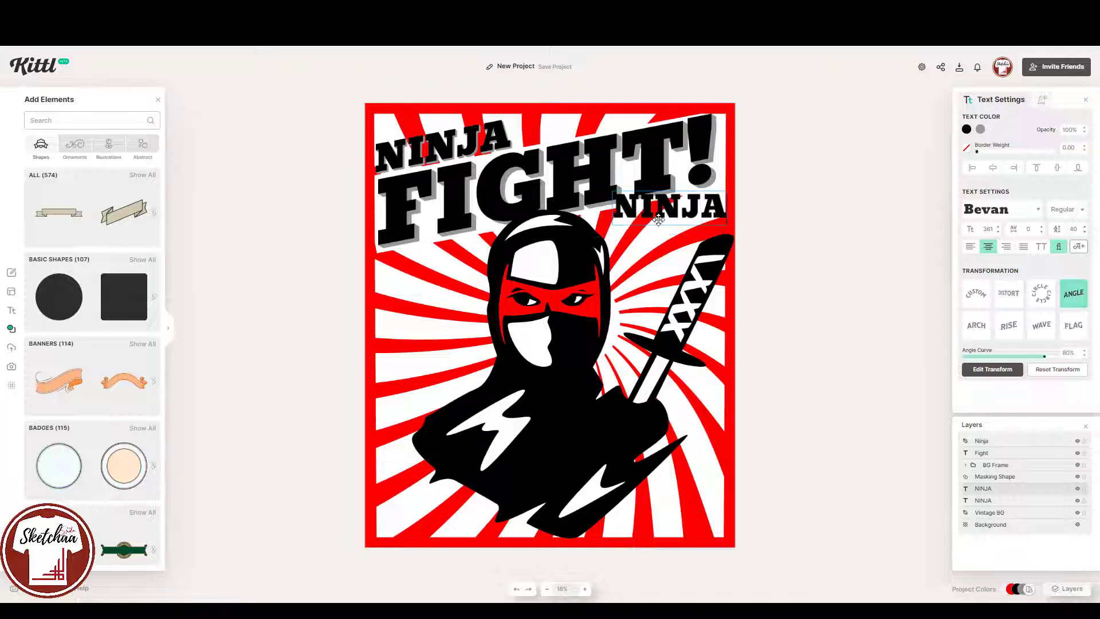
Replace the copied headline's text with "KNOCK OUT" in capitals
{"action": "double_click", "coordinate": [659, 219]}
{"action": "type", "text": "knock"}
{"action": "key", "text": "Return"}
{"action": "type", "text": "out"}
{"action": "key", "text": "ctrl+a"}
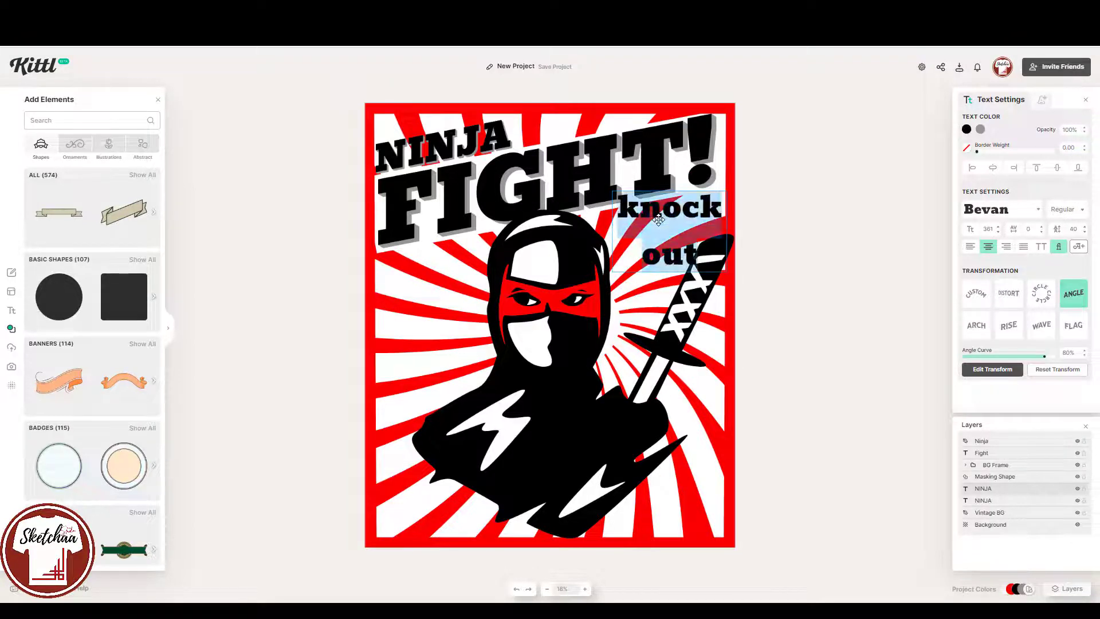
{"action": "type", "text": "KNOCK"}
{"action": "key", "text": "Return"}
{"action": "type", "text": "OUT"}
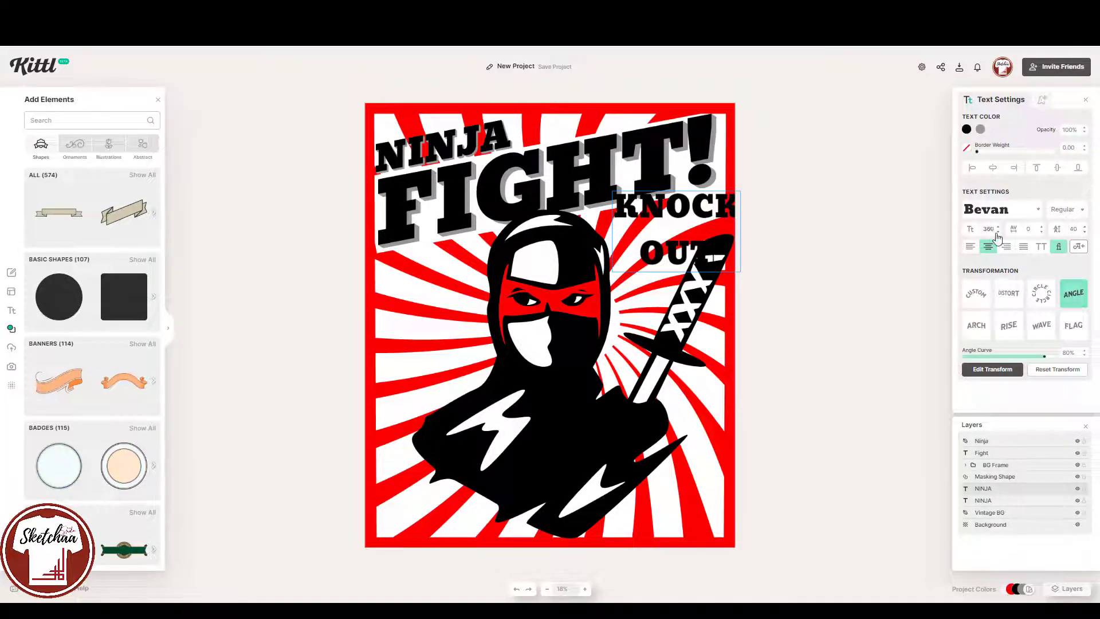
Shrink KNOCK OUT to fit beneath the end of FIGHT! and change its typeface to Adventurer 03
{"action": "left_click", "coordinate": [957, 233]}
{"action": "left_click", "coordinate": [999, 231]}
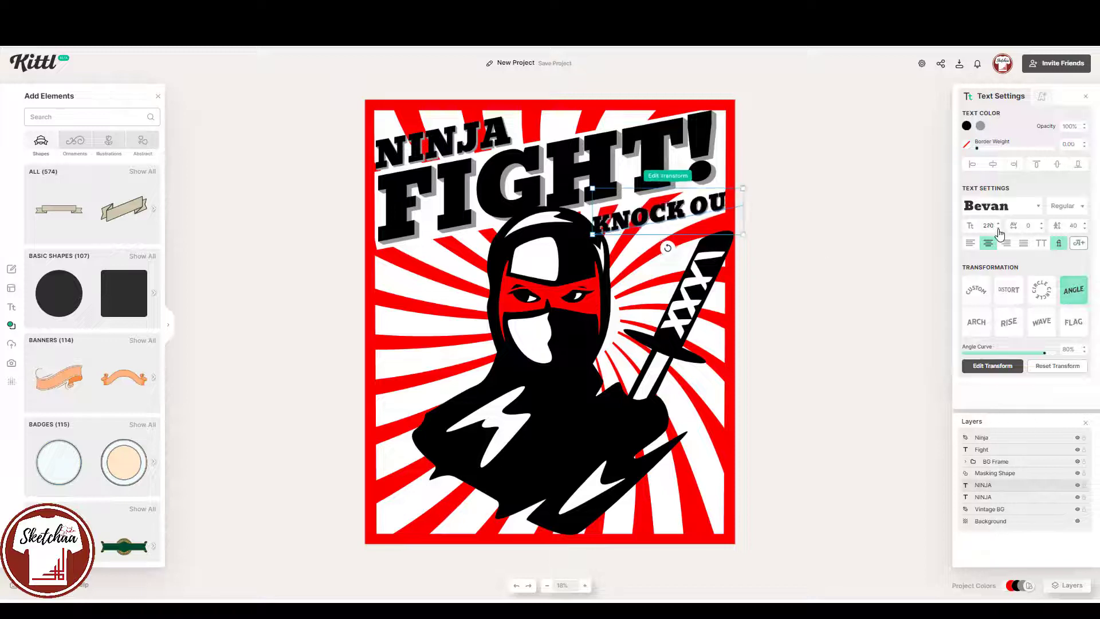
{"action": "left_click", "coordinate": [999, 231]}
{"action": "left_click", "coordinate": [999, 232]}
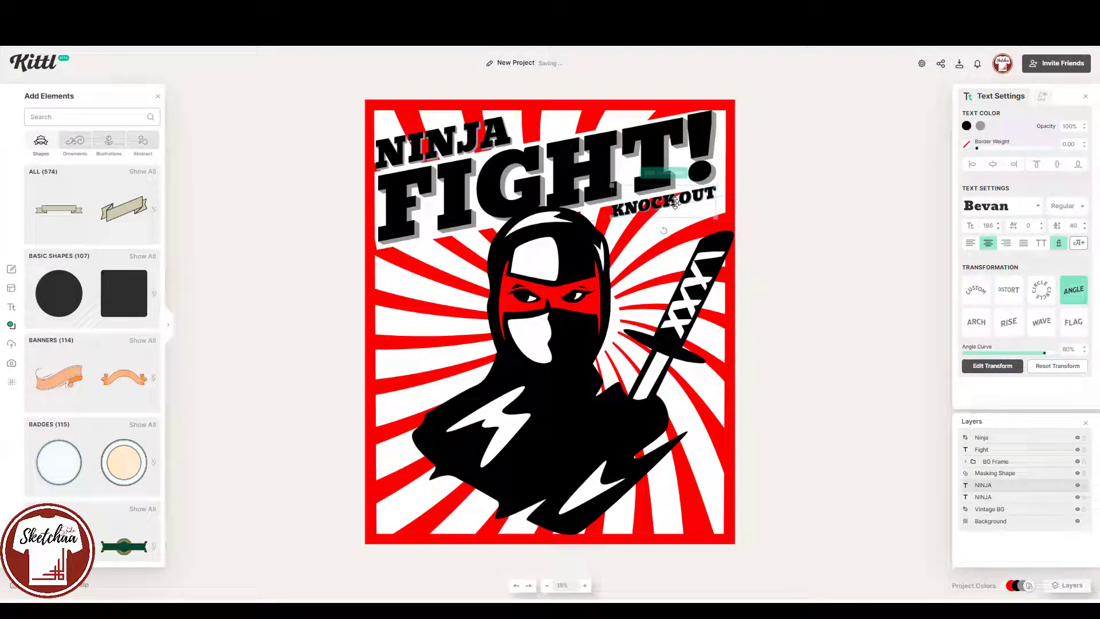
{"action": "left_click", "coordinate": [1036, 207]}
{"action": "left_click", "coordinate": [894, 354]}
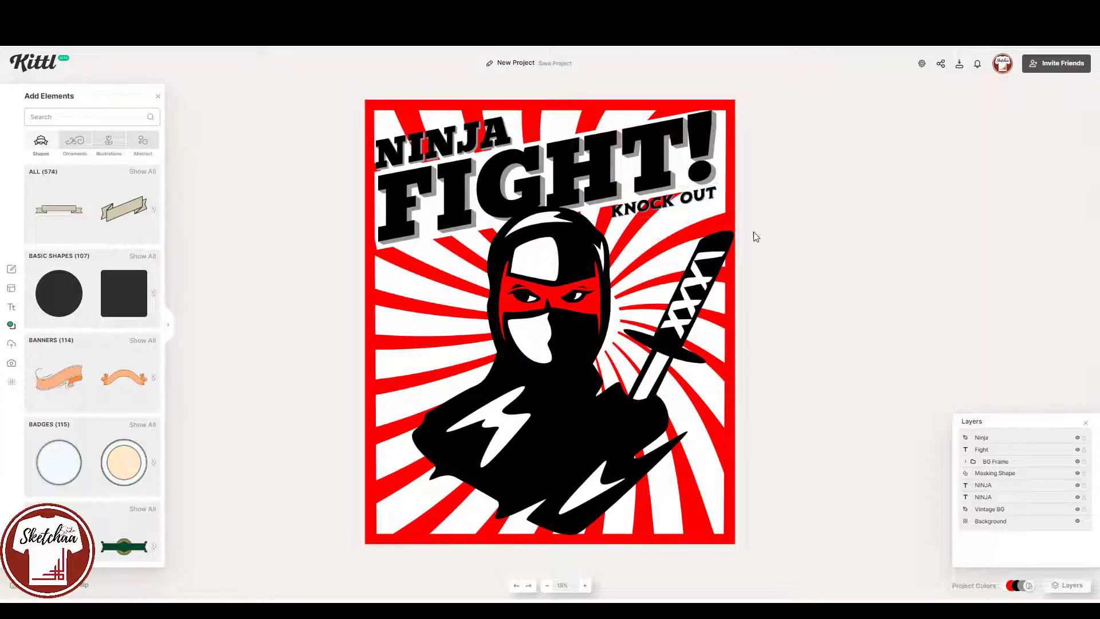
Adjust KNOCK OUT's block shadow offset and enlarge the text to size 206, keeping its right end under the exclamation mark
{"action": "left_click", "coordinate": [1042, 98]}
{"action": "left_click_drag", "start_coordinate": [966, 183], "coordinate": [969, 184]}
{"action": "left_click", "coordinate": [832, 190]}
{"action": "left_click", "coordinate": [683, 199]}
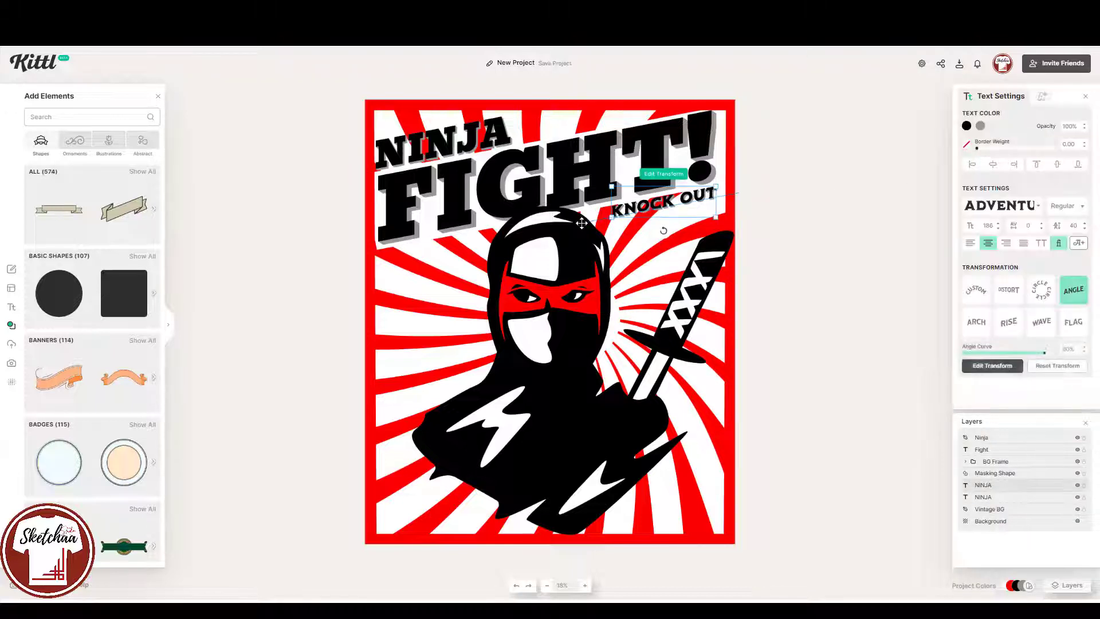
{"action": "left_click_drag", "start_coordinate": [683, 199], "coordinate": [672, 201]}
{"action": "left_click", "coordinate": [818, 228]}
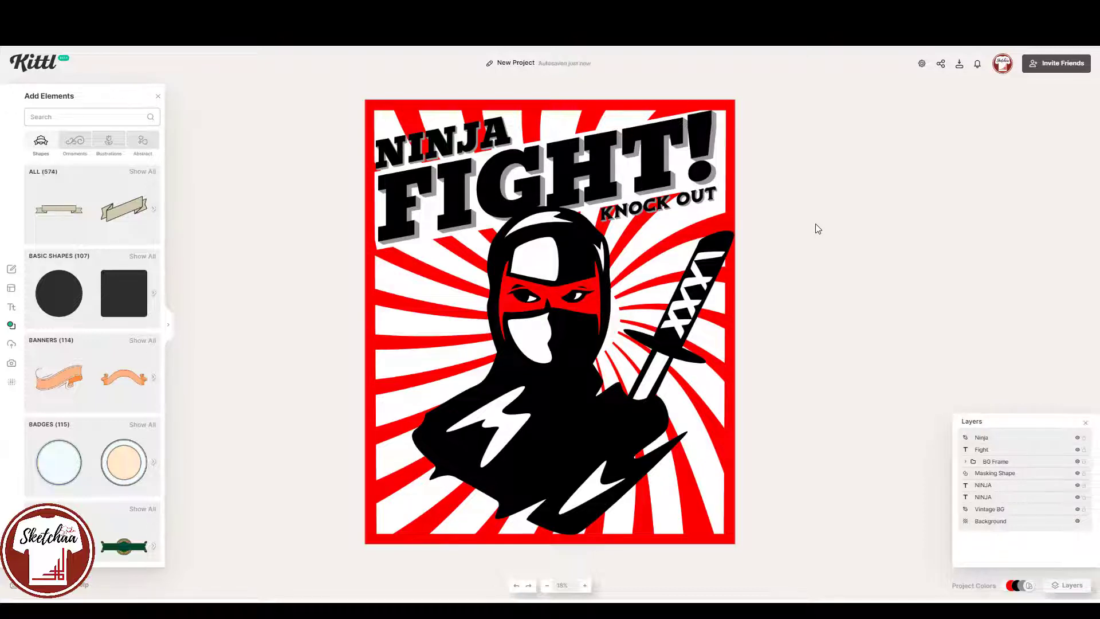
Rename the KNOCK OUT text layer "Knock Out"
{"action": "left_click", "coordinate": [459, 215]}
{"action": "left_click", "coordinate": [447, 149]}
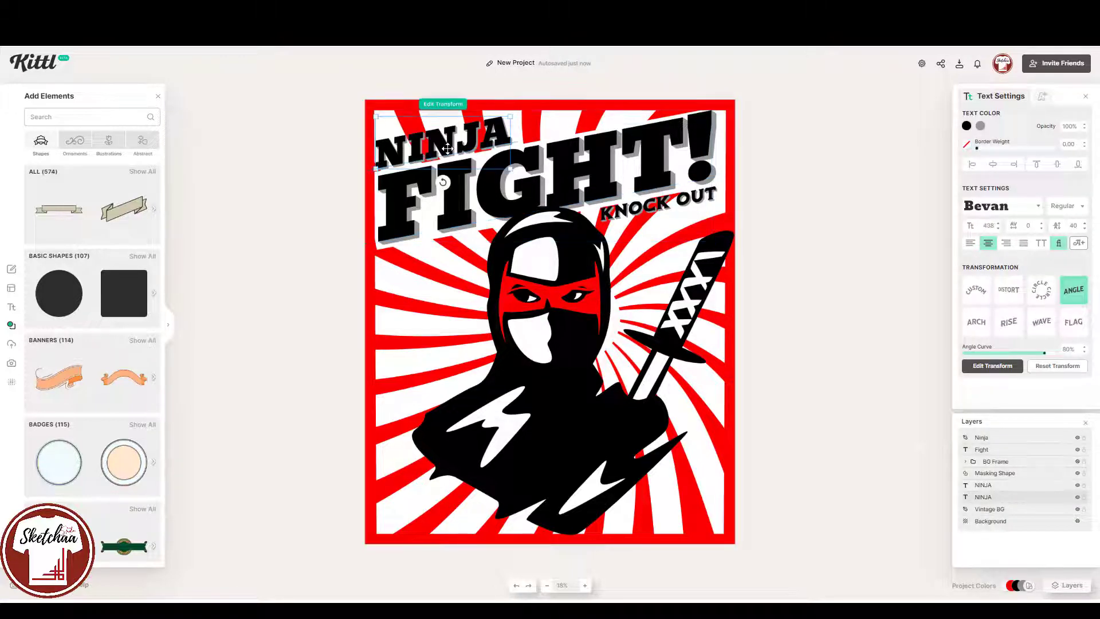
{"action": "left_click", "coordinate": [695, 205]}
{"action": "double_click", "coordinate": [996, 485]}
{"action": "type", "text": "Knock Out"}
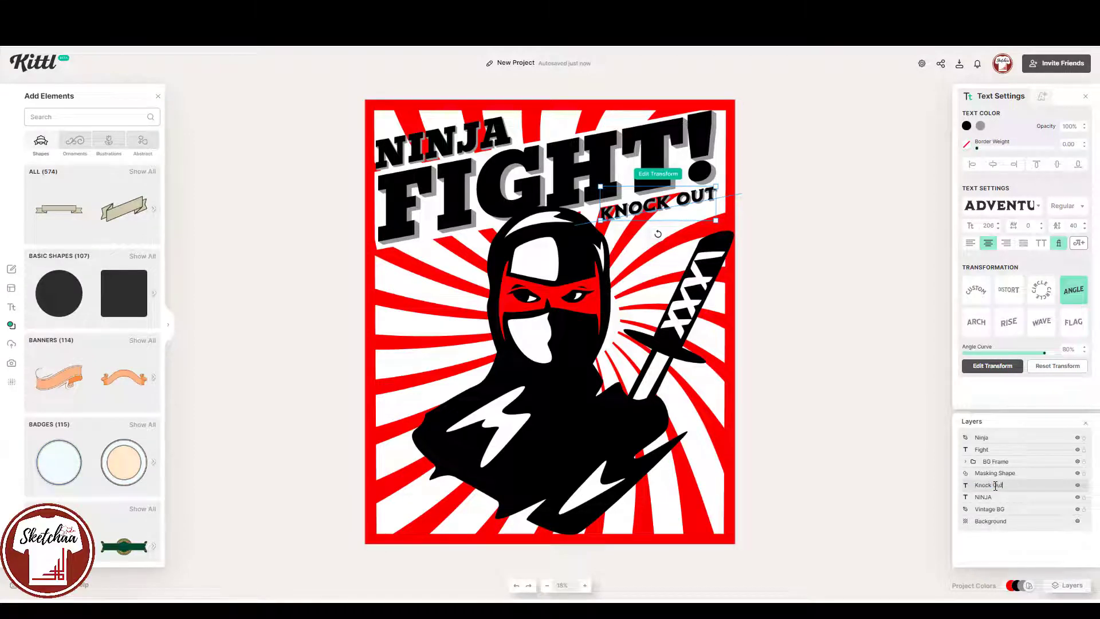
{"action": "left_click", "coordinate": [912, 487]}
Duplicate the NINJA headline to the left of the ninja's face and change the copy's text to "LAST"
{"action": "left_click", "coordinate": [466, 214]}
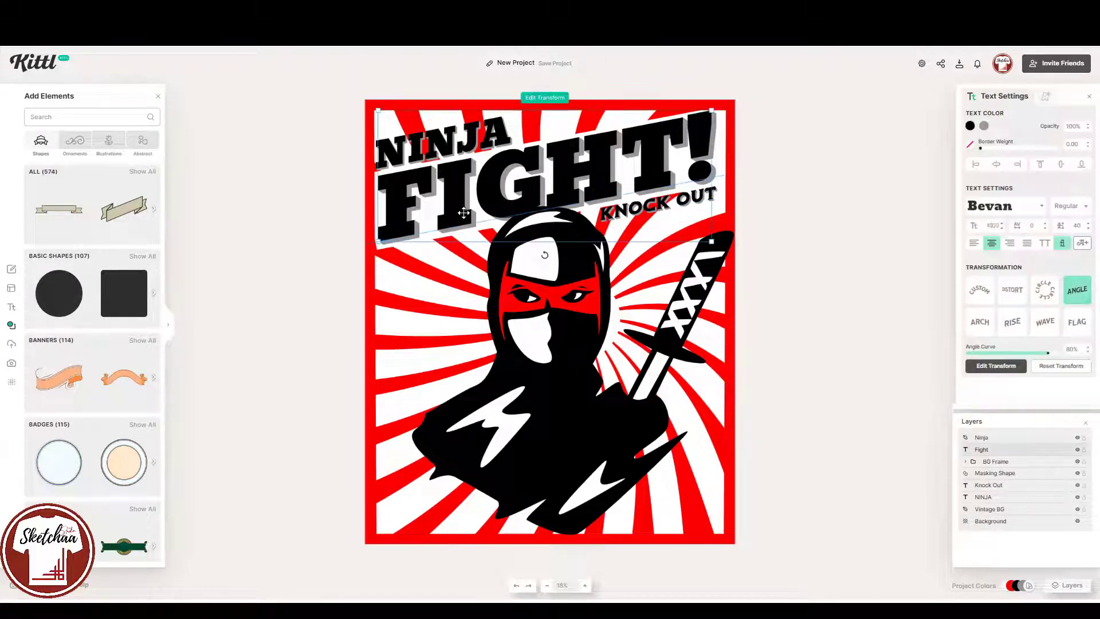
{"action": "left_click", "coordinate": [437, 158]}
{"action": "left_click_drag", "start_coordinate": [437, 158], "coordinate": [506, 323]}
{"action": "double_click", "coordinate": [436, 312]}
{"action": "key", "text": "ctrl+a"}
{"action": "type", "text": "LAST"}
{"action": "left_click", "coordinate": [816, 313]}
Change the text of the headline copy below LAST to "BATTLE"
{"action": "double_click", "coordinate": [422, 354]}
{"action": "key", "text": "ctrl+a"}
{"action": "type", "text": "BATTLE"}
{"action": "left_click", "coordinate": [805, 352]}
Change the typeface of the LAST and BATTLE texts beside the ninja's face to Anton
{"action": "left_click", "coordinate": [459, 305]}
{"action": "left_click", "coordinate": [458, 305]}
{"action": "left_click", "coordinate": [1000, 205]}
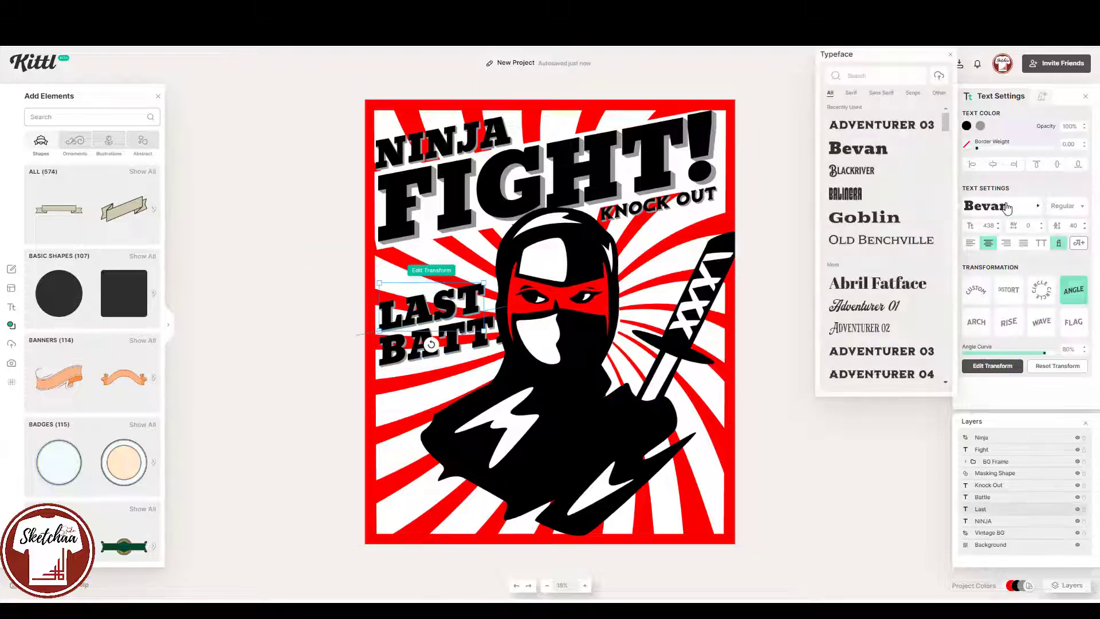
{"action": "scroll", "coordinate": [883, 241], "scroll_direction": "down", "scroll_amount": 5}
{"action": "left_click", "coordinate": [872, 331]}
{"action": "left_click", "coordinate": [441, 344]}
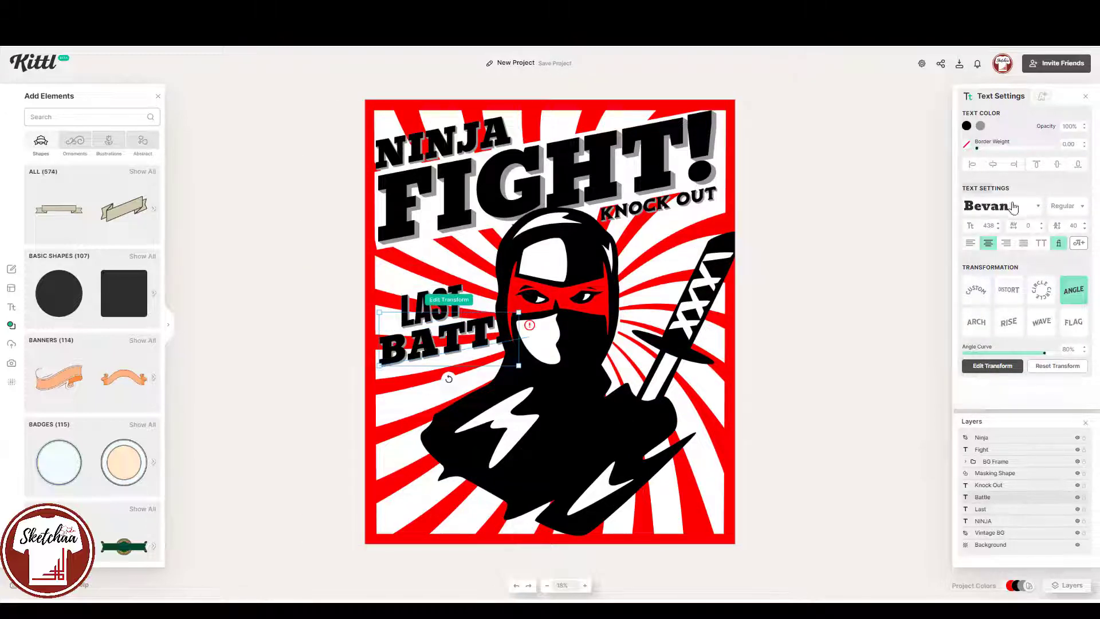
{"action": "left_click", "coordinate": [1000, 205]}
{"action": "left_click", "coordinate": [845, 124]}
Enlarge BATTLE to about size 513 and LAST to size 584, stacking them flush against the frame's left edge
{"action": "left_click_drag", "start_coordinate": [459, 337], "coordinate": [421, 318]}
{"action": "left_click", "coordinate": [463, 339]}
{"action": "left_click", "coordinate": [999, 224]}
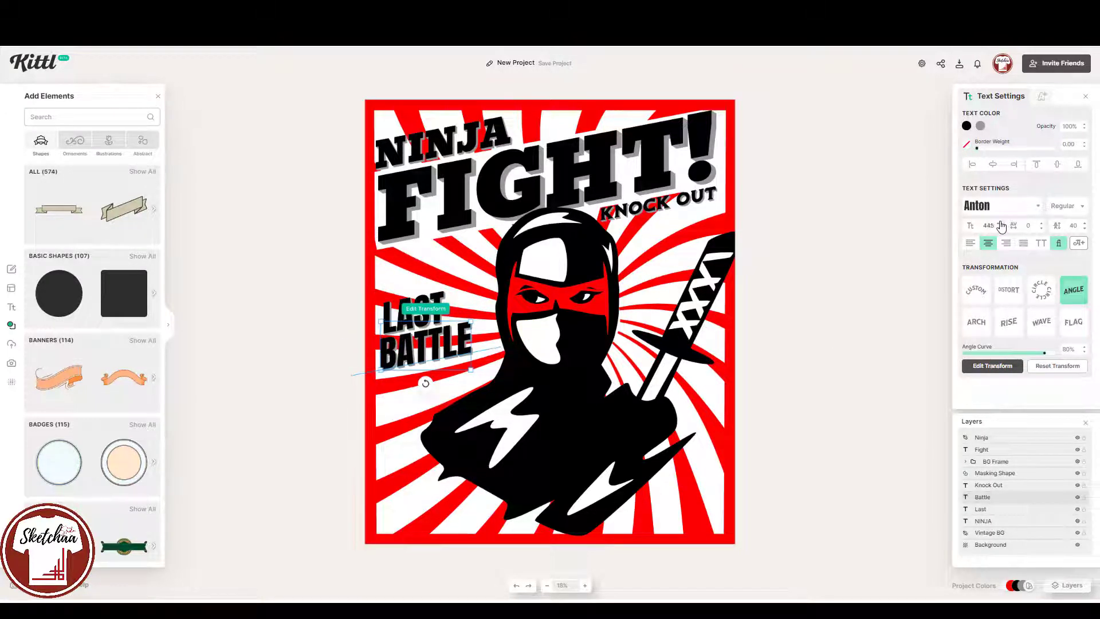
{"action": "left_click", "coordinate": [444, 362]}
{"action": "left_click_drag", "start_coordinate": [444, 351], "coordinate": [449, 358]}
{"action": "left_click", "coordinate": [436, 297]}
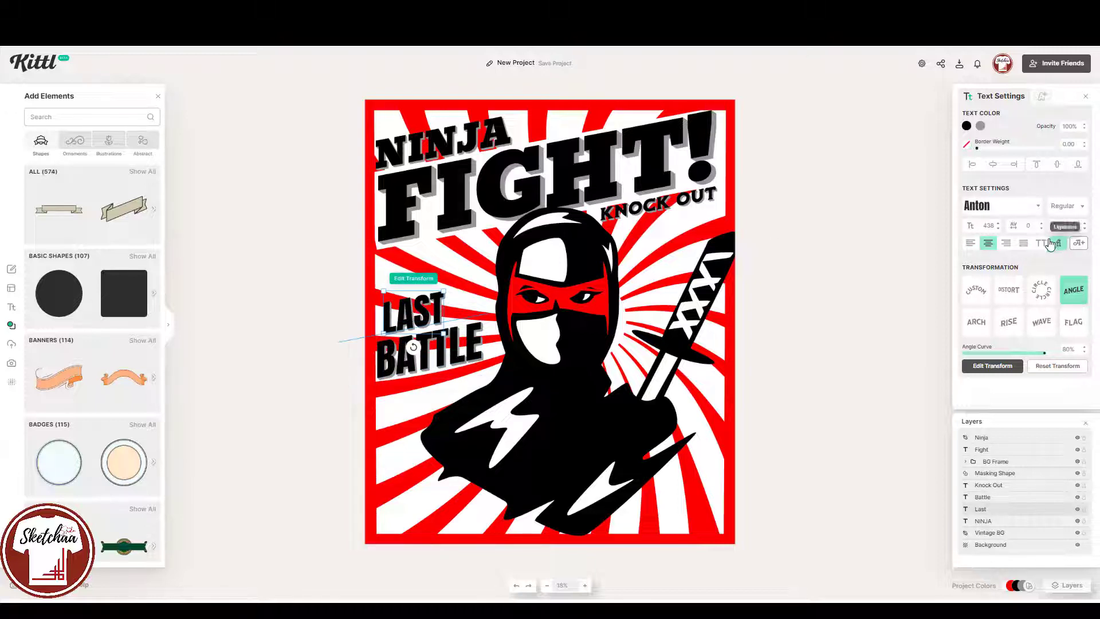
{"action": "left_click", "coordinate": [999, 224]}
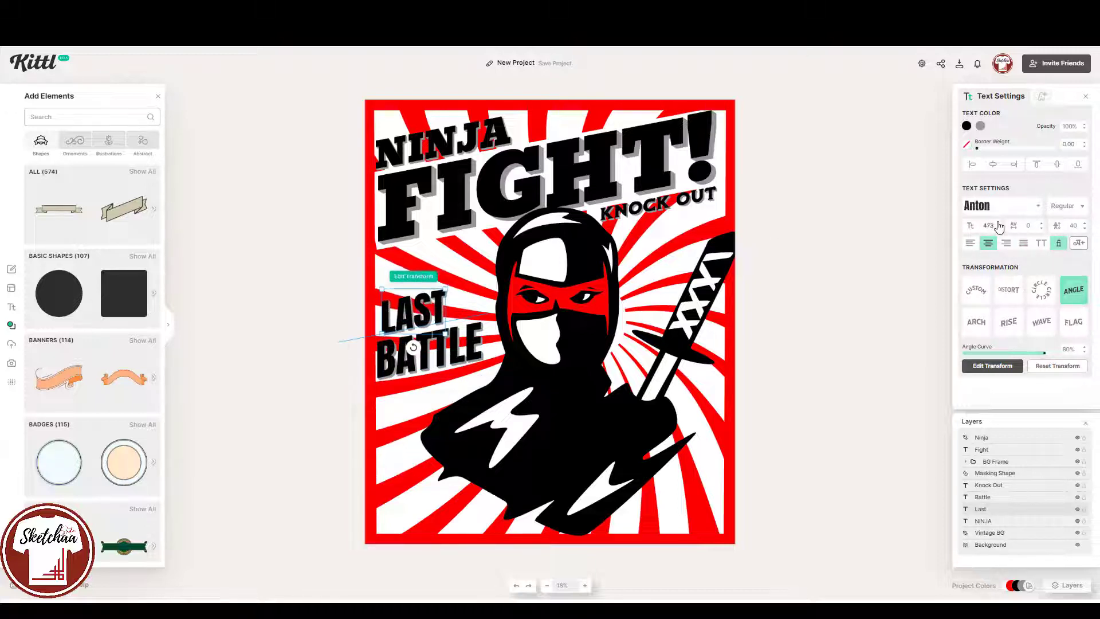
{"action": "left_click_drag", "start_coordinate": [426, 316], "coordinate": [432, 317]}
{"action": "left_click", "coordinate": [475, 350]}
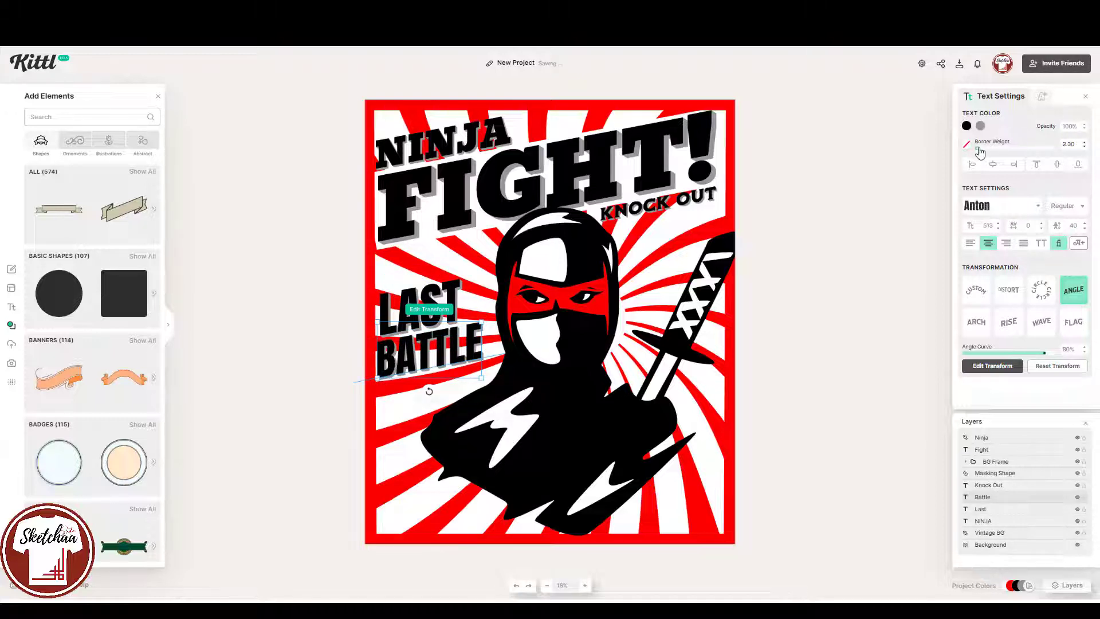
Increase BATTLE's block shadow offset to 17 and colour the shadow black, leaving the border weight at 0
{"action": "left_click_drag", "start_coordinate": [979, 150], "coordinate": [929, 127]}
{"action": "left_click", "coordinate": [1043, 96]}
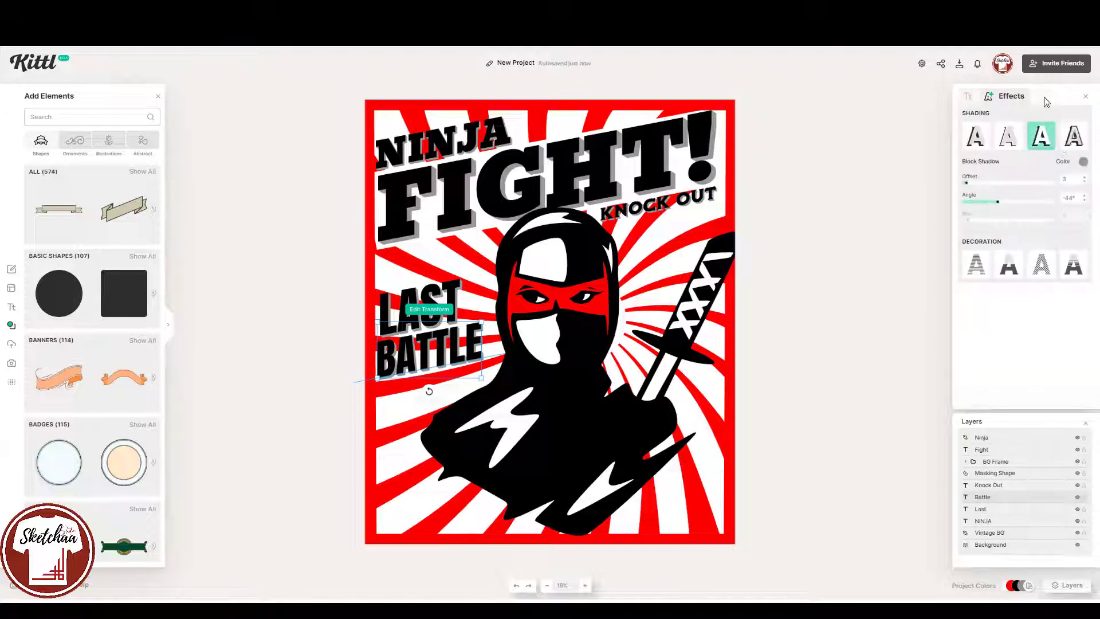
{"action": "left_click", "coordinate": [1085, 178]}
{"action": "left_click", "coordinate": [1085, 178]}
{"action": "left_click", "coordinate": [1085, 179]}
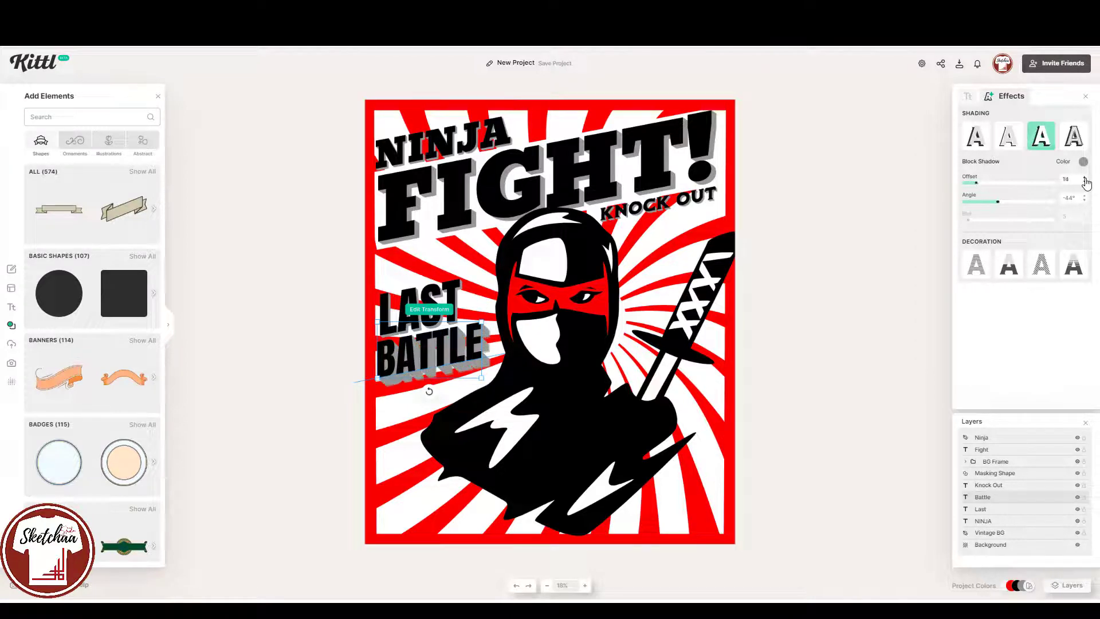
{"action": "left_click", "coordinate": [1084, 162]}
{"action": "left_click", "coordinate": [982, 335]}
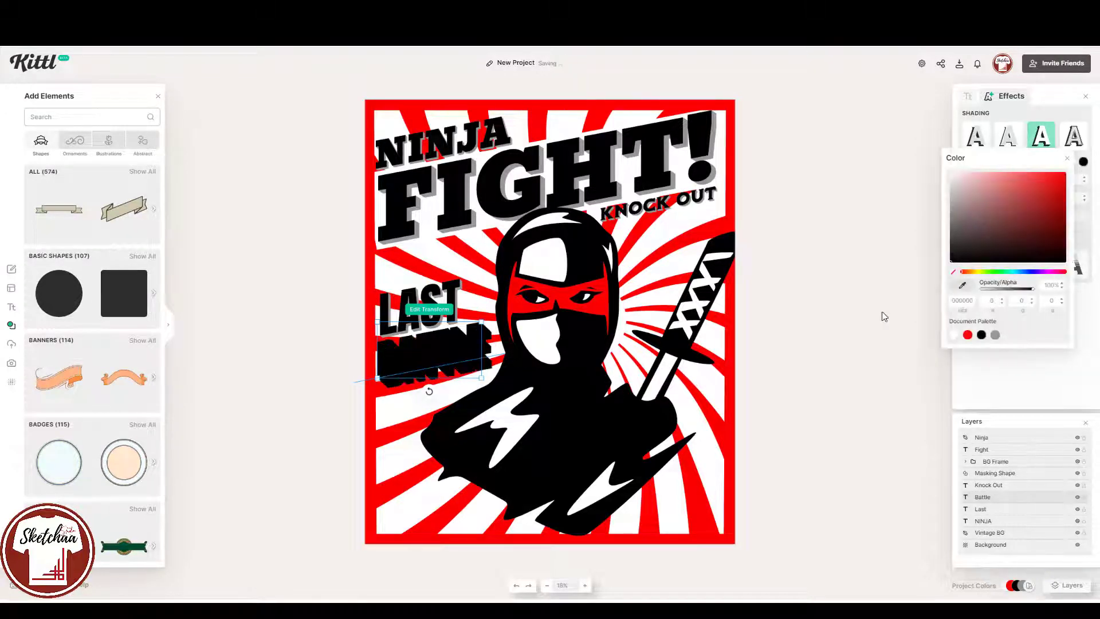
{"action": "left_click", "coordinate": [867, 297]}
Add a red Fading Color Cut decoration to BATTLE and set its distance to 37%
{"action": "left_click", "coordinate": [483, 348]}
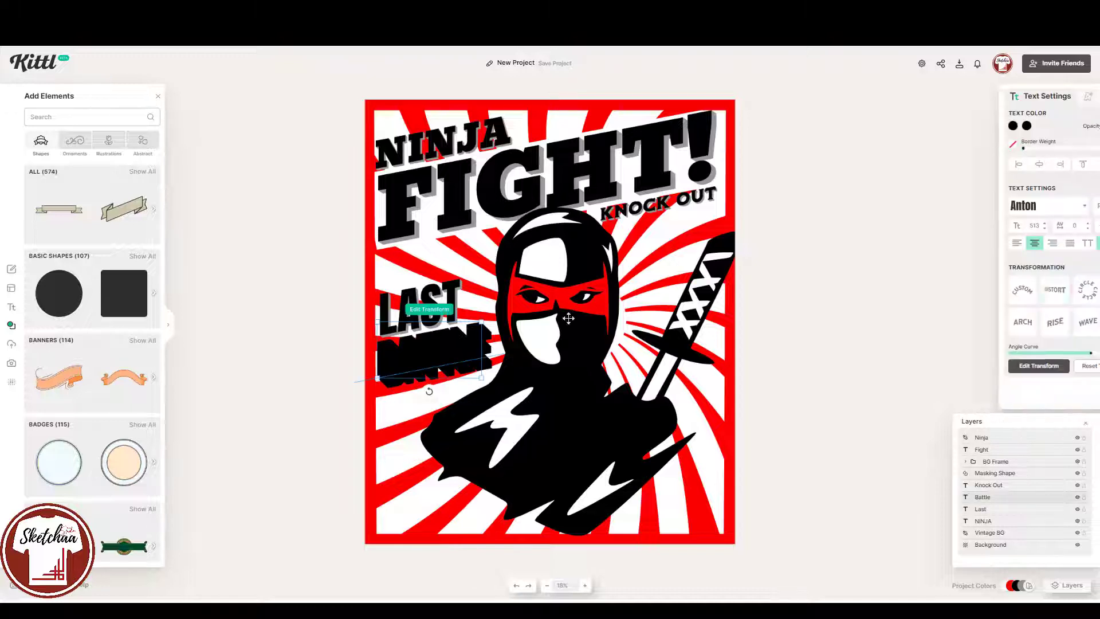
{"action": "left_click", "coordinate": [1039, 98]}
{"action": "left_click", "coordinate": [1078, 278]}
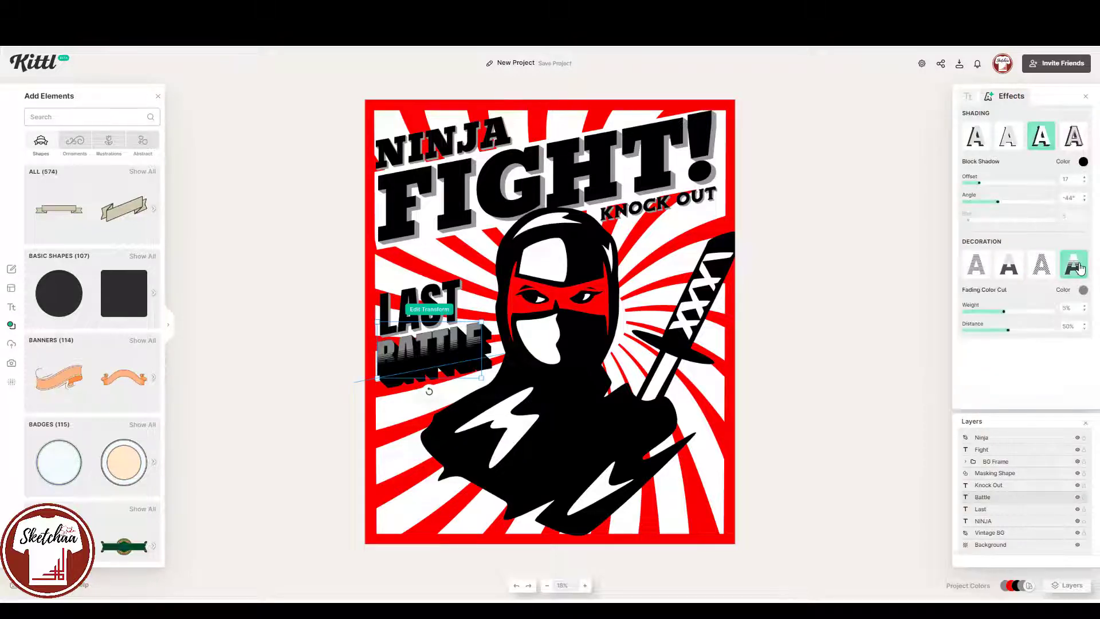
{"action": "left_click", "coordinate": [1083, 291]}
{"action": "left_click", "coordinate": [984, 466]}
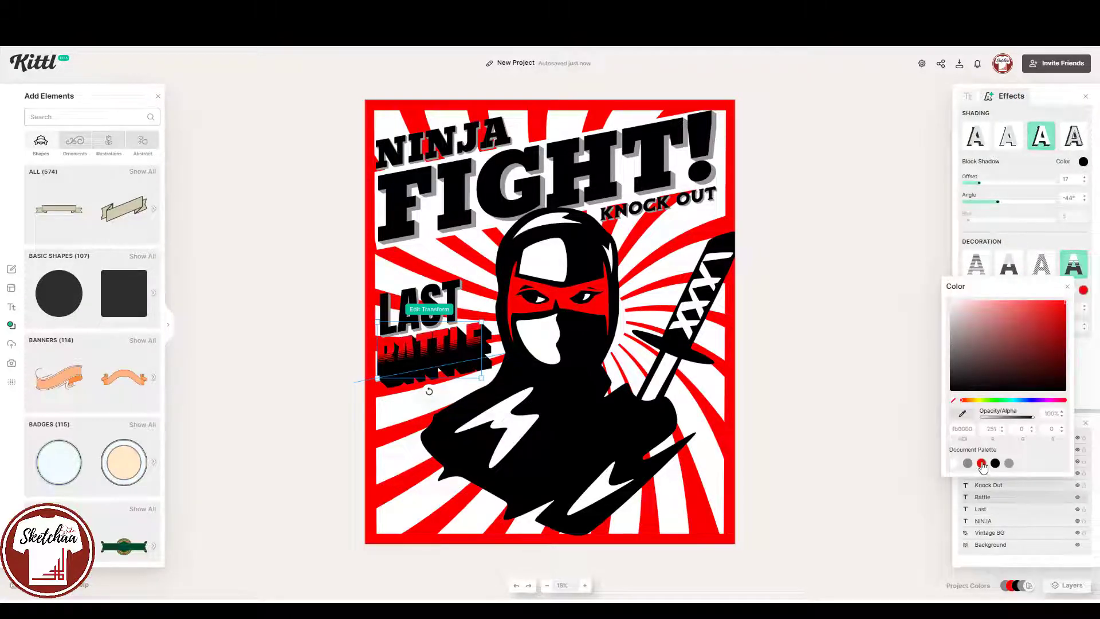
{"action": "left_click", "coordinate": [887, 354]}
{"action": "left_click", "coordinate": [408, 367]}
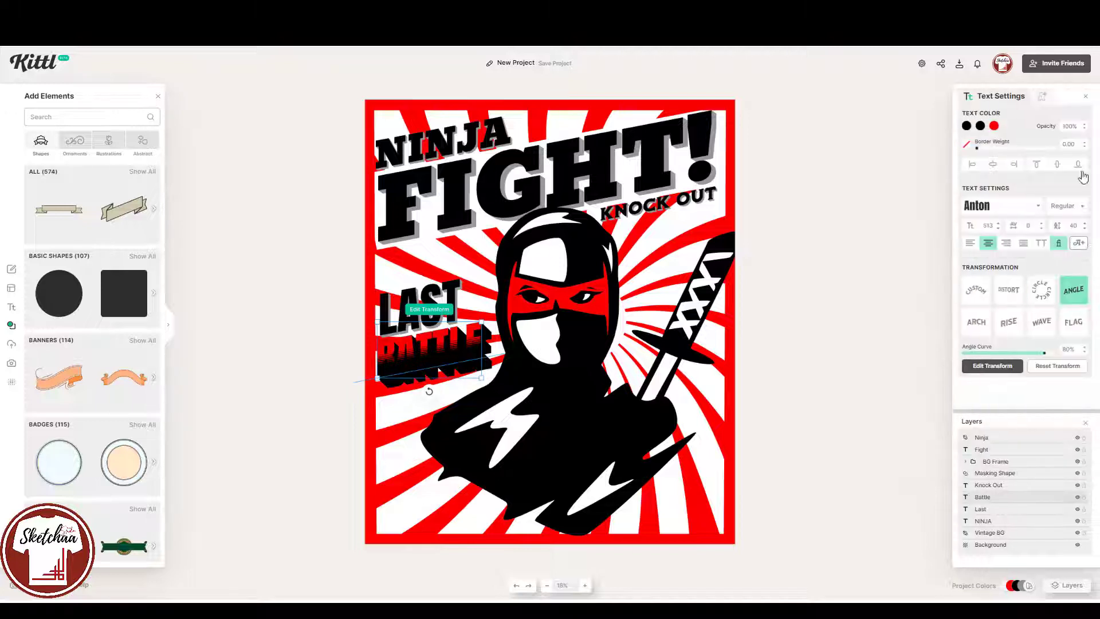
{"action": "left_click", "coordinate": [1044, 98]}
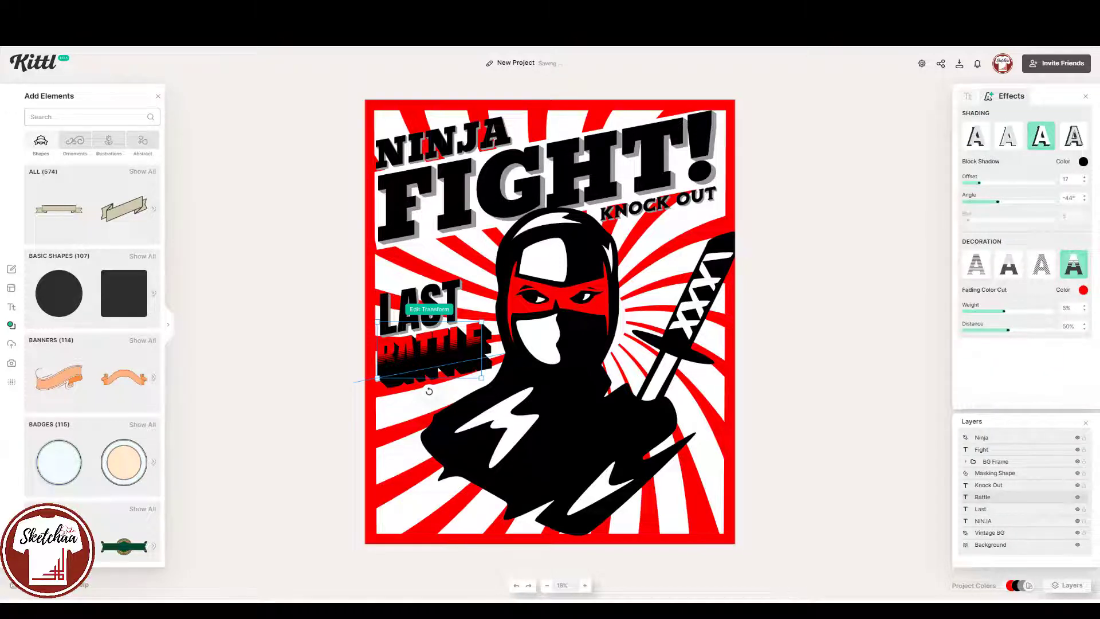
{"action": "left_click", "coordinate": [1085, 329]}
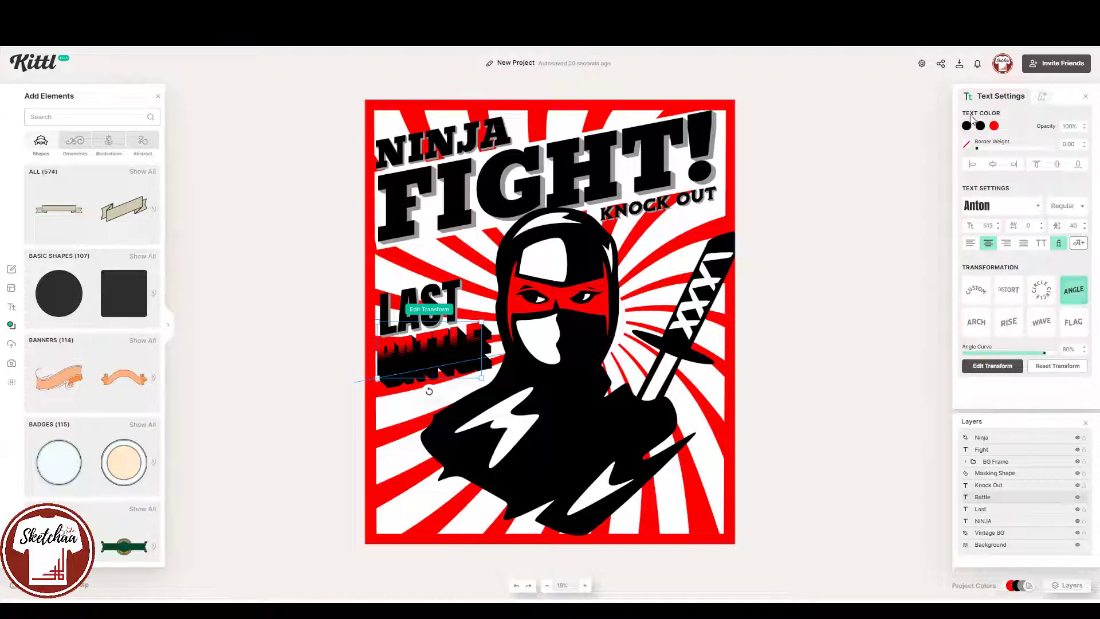
Change BATTLE's fill colour to white
{"action": "left_click", "coordinate": [967, 125]}
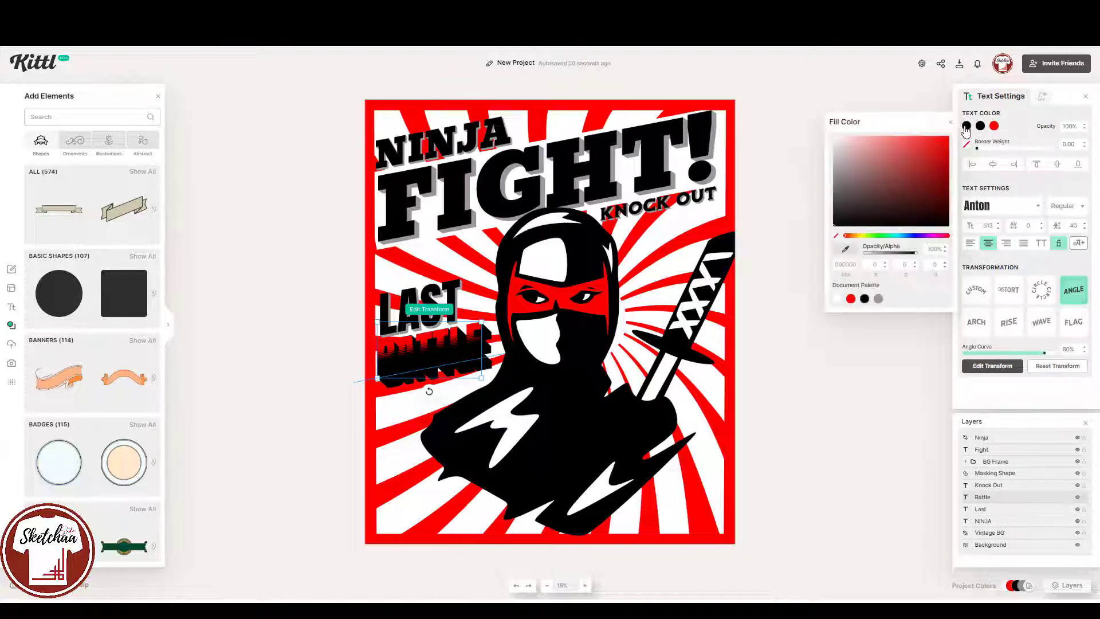
{"action": "left_click_drag", "start_coordinate": [860, 150], "coordinate": [837, 144]}
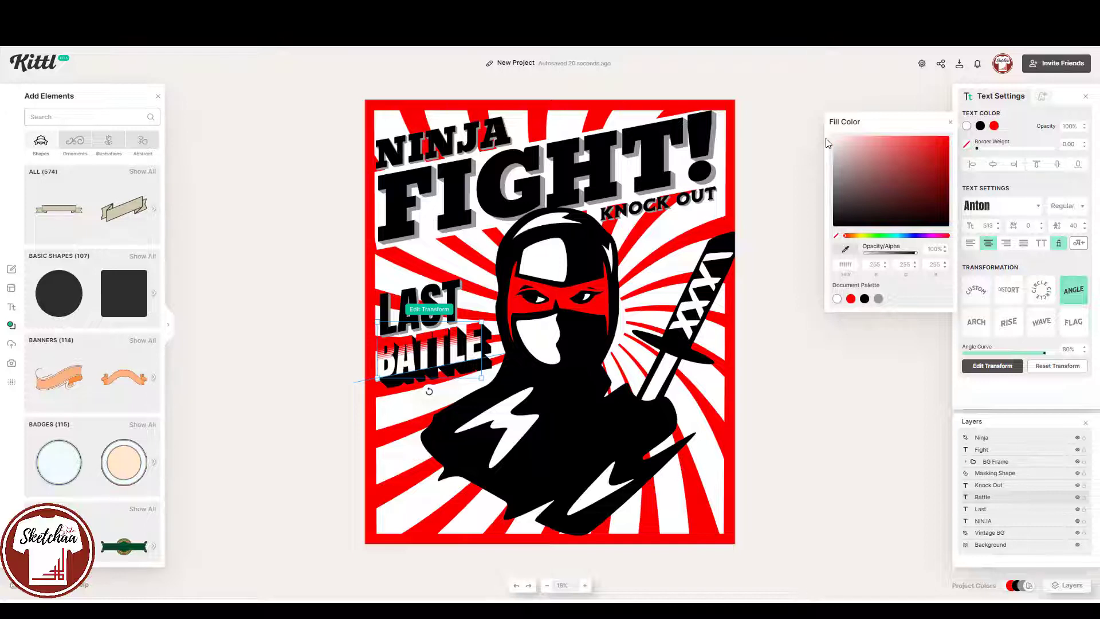
{"action": "left_click", "coordinate": [783, 216]}
{"action": "left_click", "coordinate": [421, 310]}
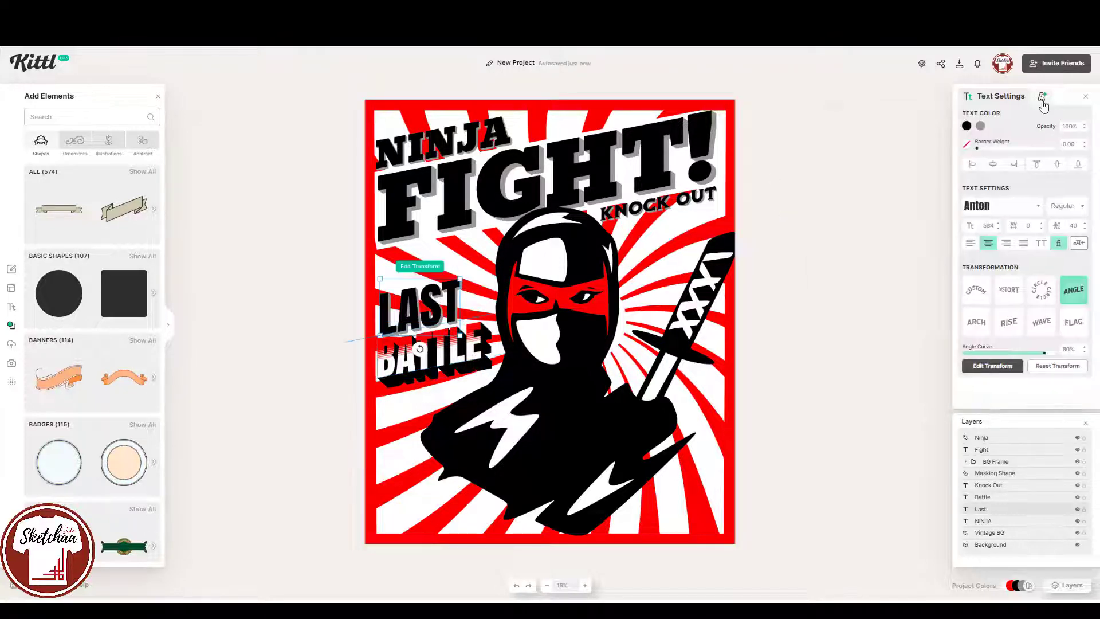
{"action": "left_click", "coordinate": [1074, 290]}
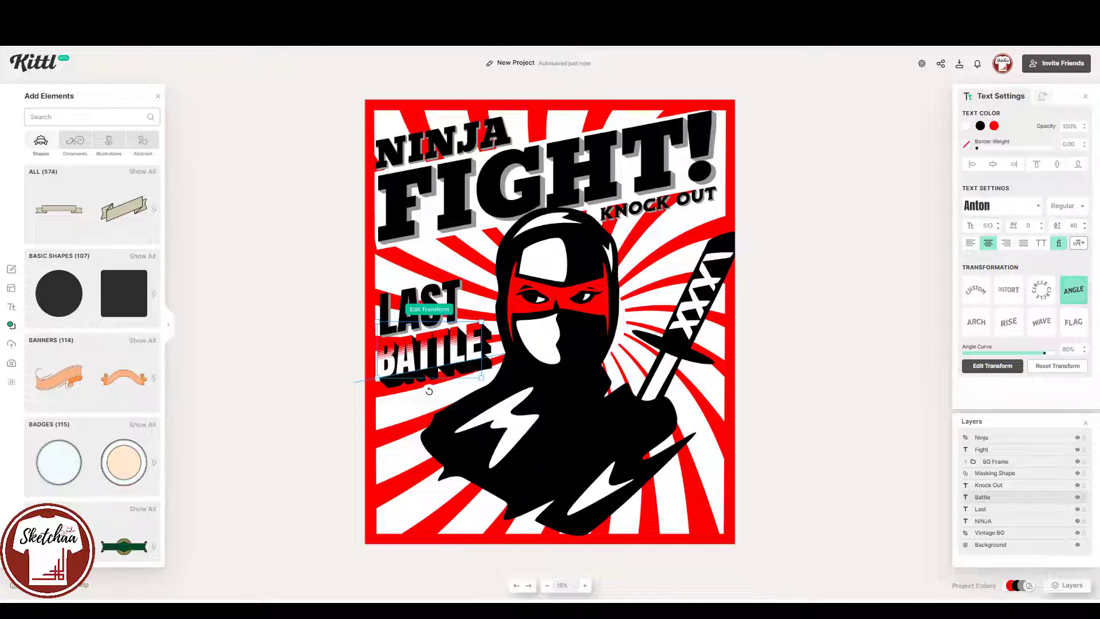
Give BATTLE a black border with weight 27.80 and enlarge the text to size 530
{"action": "left_click_drag", "start_coordinate": [977, 148], "coordinate": [1002, 153]}
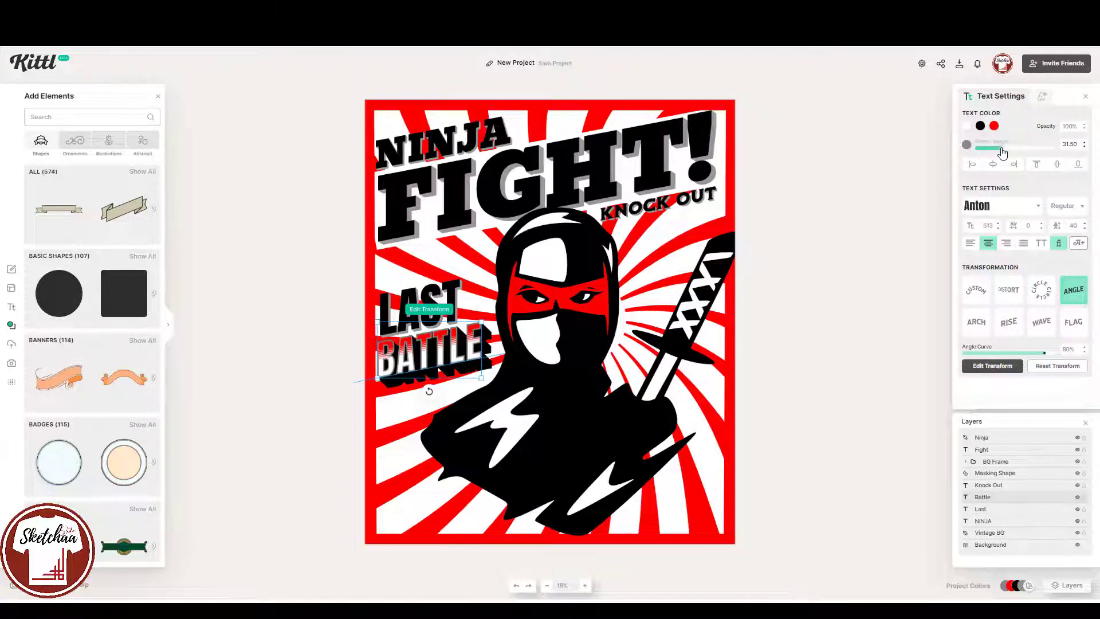
{"action": "left_click", "coordinate": [967, 144]}
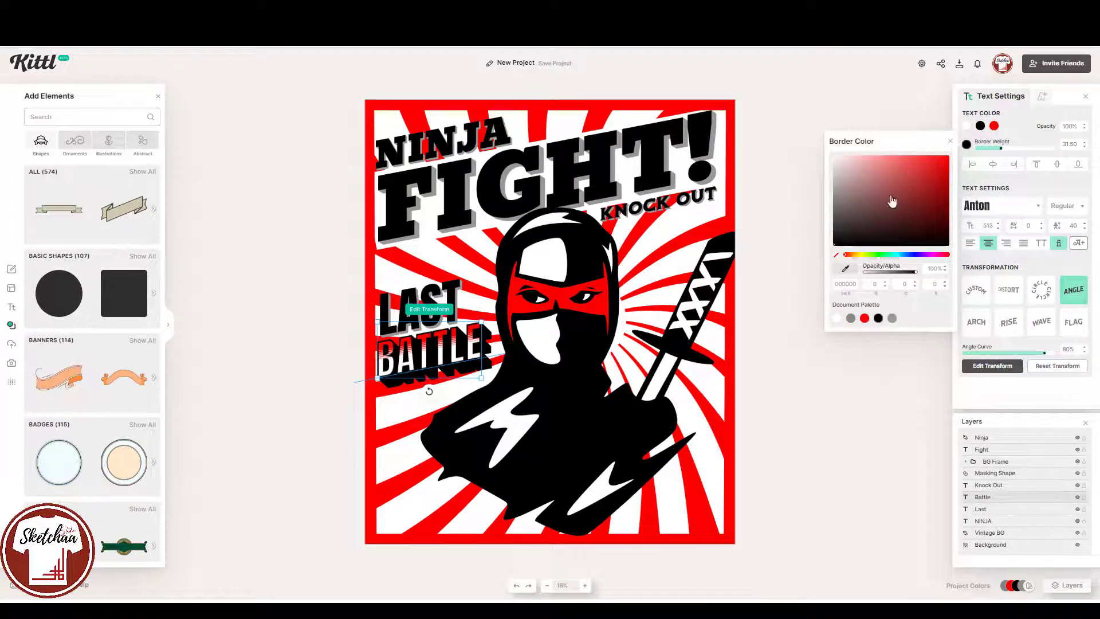
{"action": "left_click_drag", "start_coordinate": [1002, 149], "coordinate": [1000, 154]}
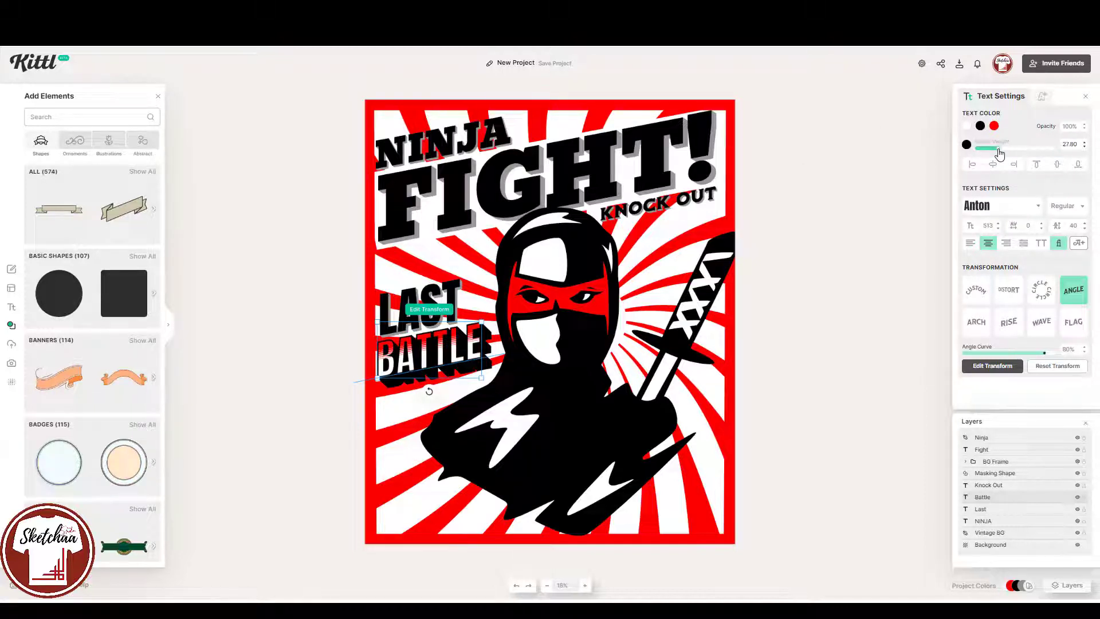
{"action": "left_click", "coordinate": [849, 300]}
{"action": "left_click", "coordinate": [432, 365]}
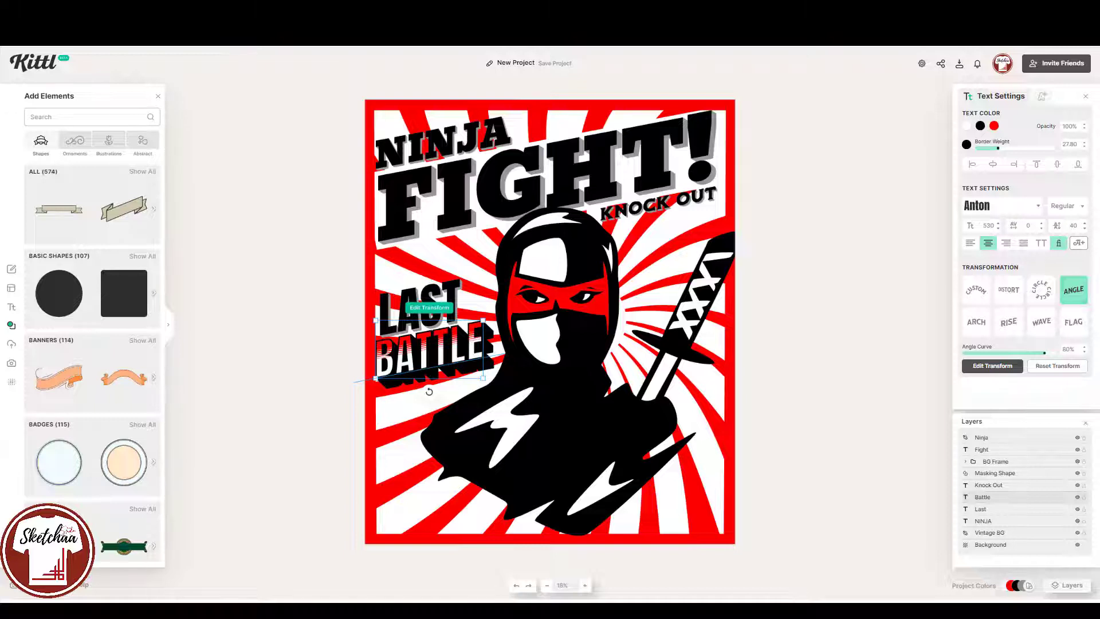
Set the angle of BATTLE's block shadow to -33°
{"action": "left_click", "coordinate": [1043, 95]}
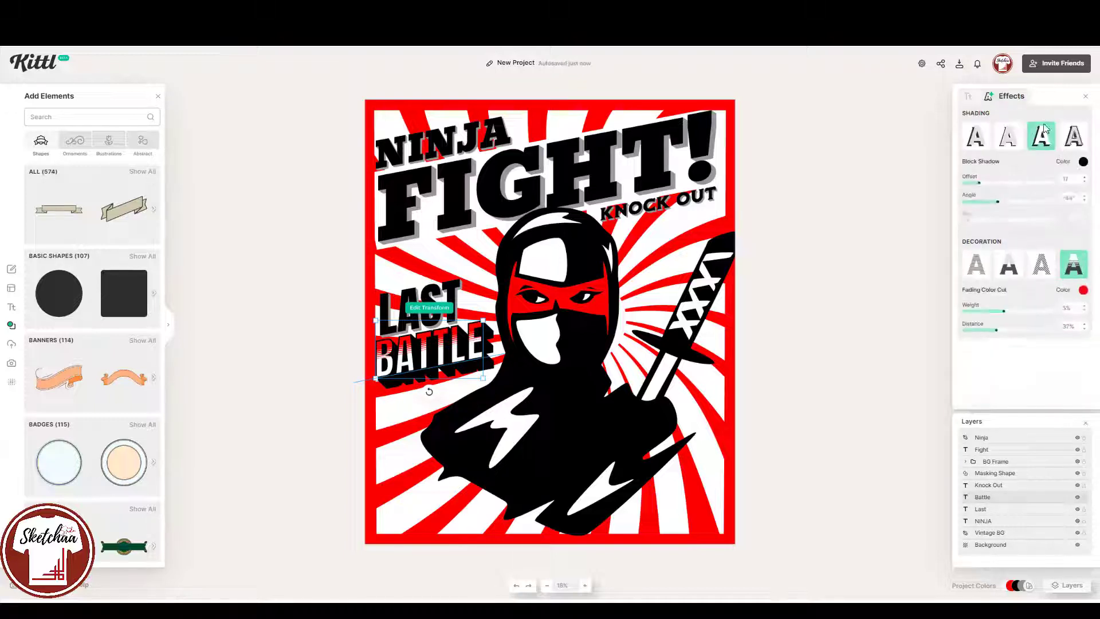
{"action": "left_click", "coordinate": [1085, 197]}
{"action": "left_click", "coordinate": [1085, 196]}
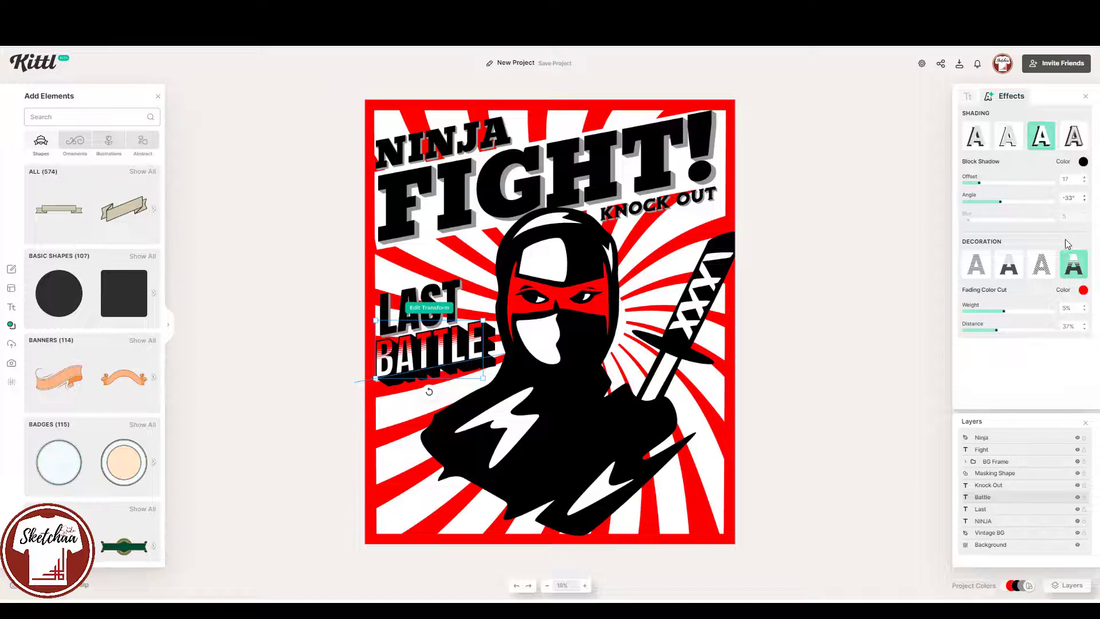
{"action": "left_click", "coordinate": [869, 345]}
Delete the black LAST text above BATTLE
{"action": "left_click", "coordinate": [423, 317]}
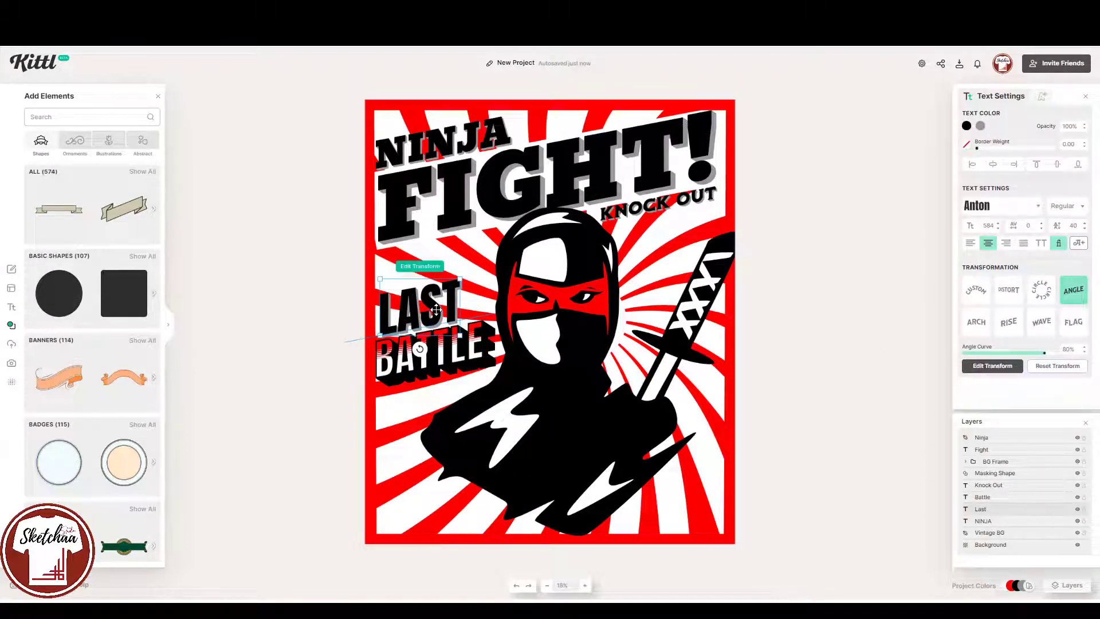
{"action": "right_click", "coordinate": [435, 308]}
{"action": "left_click", "coordinate": [454, 341]}
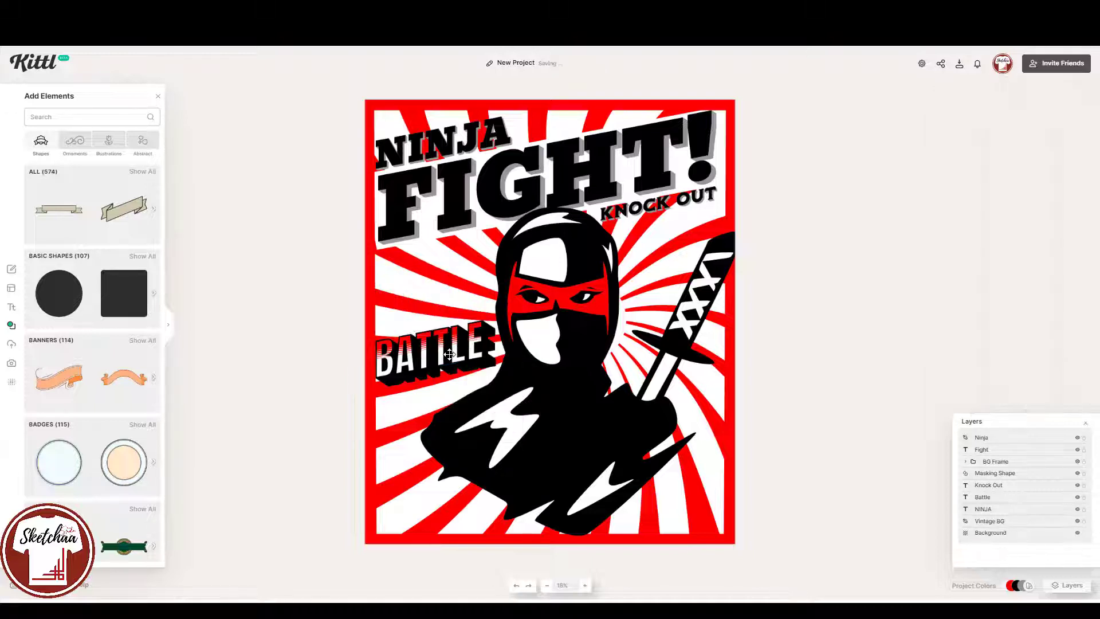
Duplicate BATTLE directly above the original and change the copy's text to "LAST"
{"action": "left_click", "coordinate": [449, 348]}
{"action": "left_click_drag", "start_coordinate": [449, 349], "coordinate": [449, 307]}
{"action": "left_click", "coordinate": [449, 307]}
{"action": "type", "text": "LAST"}
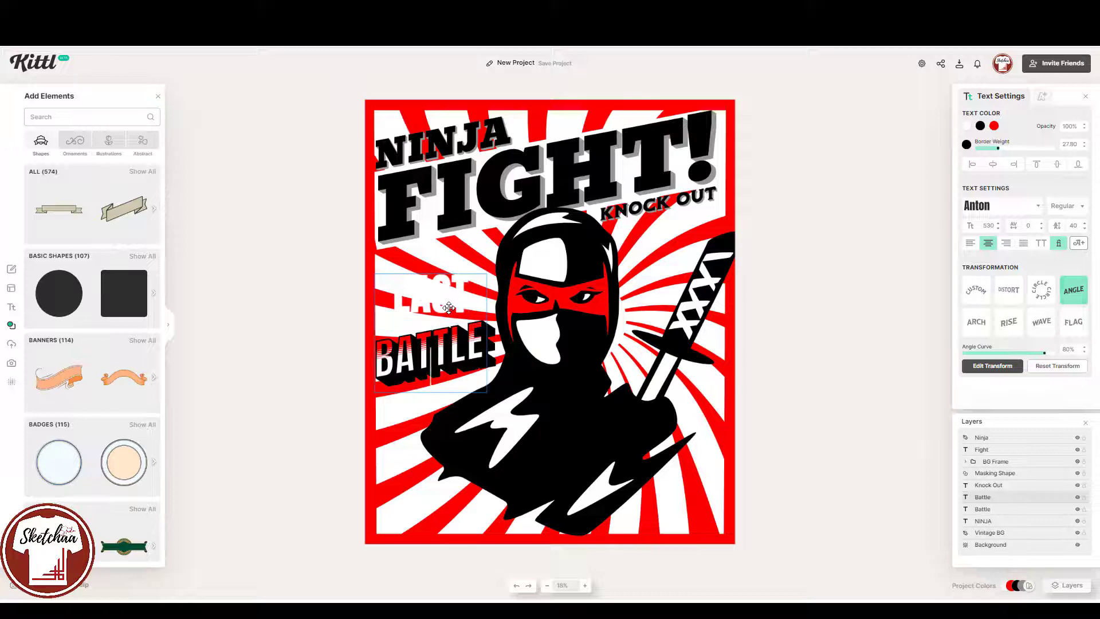
{"action": "left_click", "coordinate": [817, 319]}
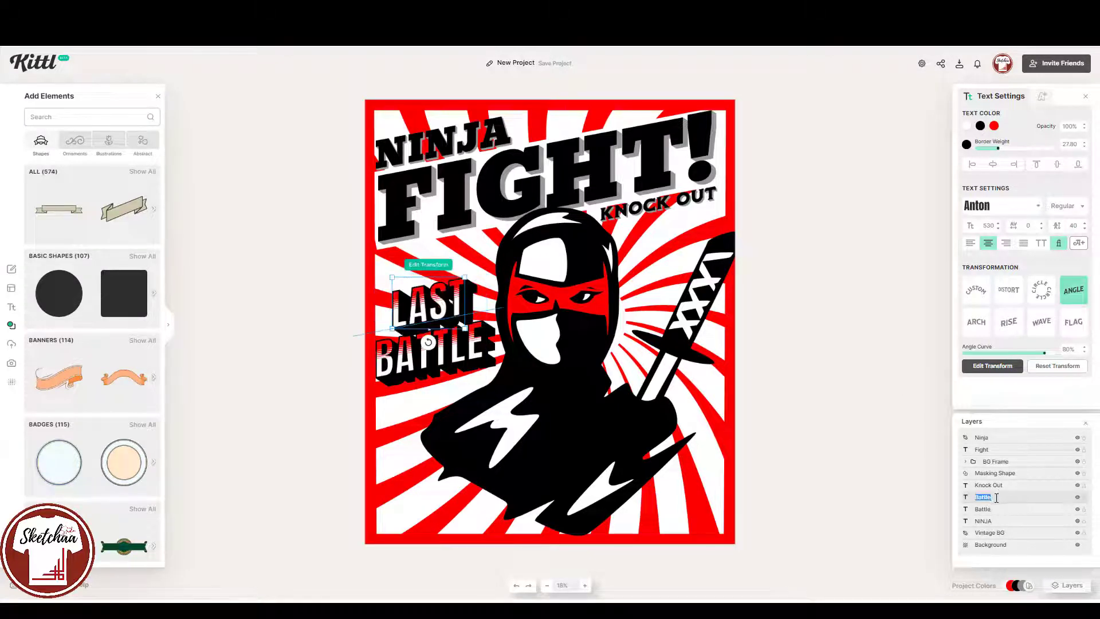
Rename the copy's layer "Last", then enlarge LAST to size 618 and BATTLE to size 562, aligned at the frame's left edge
{"action": "left_click_drag", "start_coordinate": [393, 278], "coordinate": [380, 268]}
{"action": "left_click", "coordinate": [451, 366]}
{"action": "left_click_drag", "start_coordinate": [485, 379], "coordinate": [492, 384]}
{"action": "left_click_drag", "start_coordinate": [440, 288], "coordinate": [434, 293]}
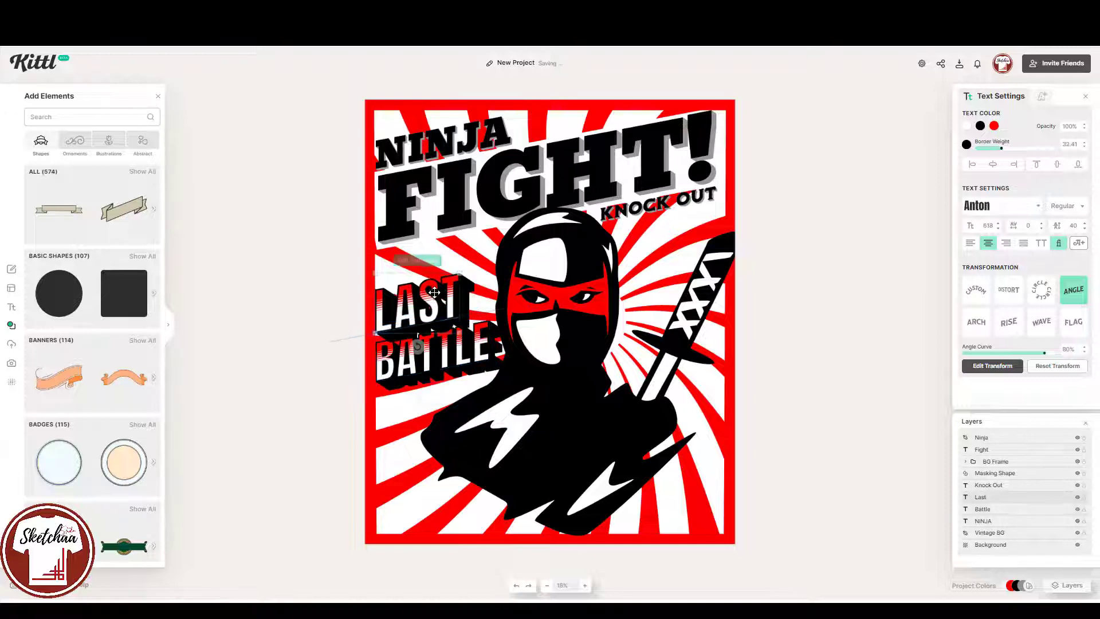
Move the Battle layer above Last and BG Frame to the top, and shift the ninja and KNOCK OUT slightly right
{"action": "left_click", "coordinate": [789, 331]}
{"action": "left_click", "coordinate": [435, 351]}
{"action": "left_click_drag", "start_coordinate": [1026, 510], "coordinate": [1027, 497]}
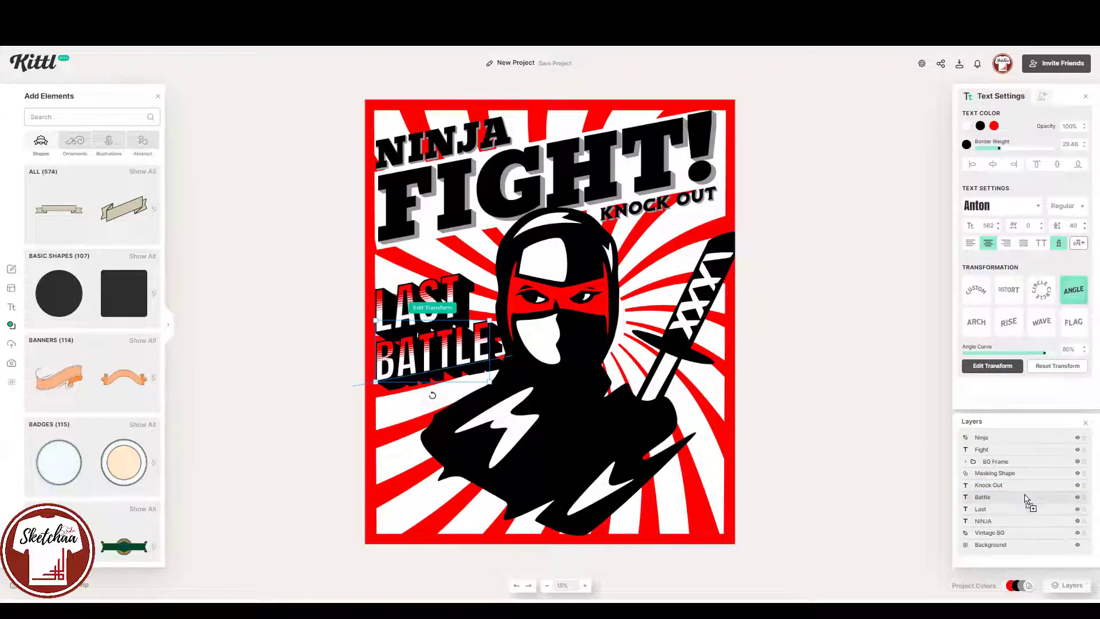
{"action": "left_click", "coordinate": [580, 353]}
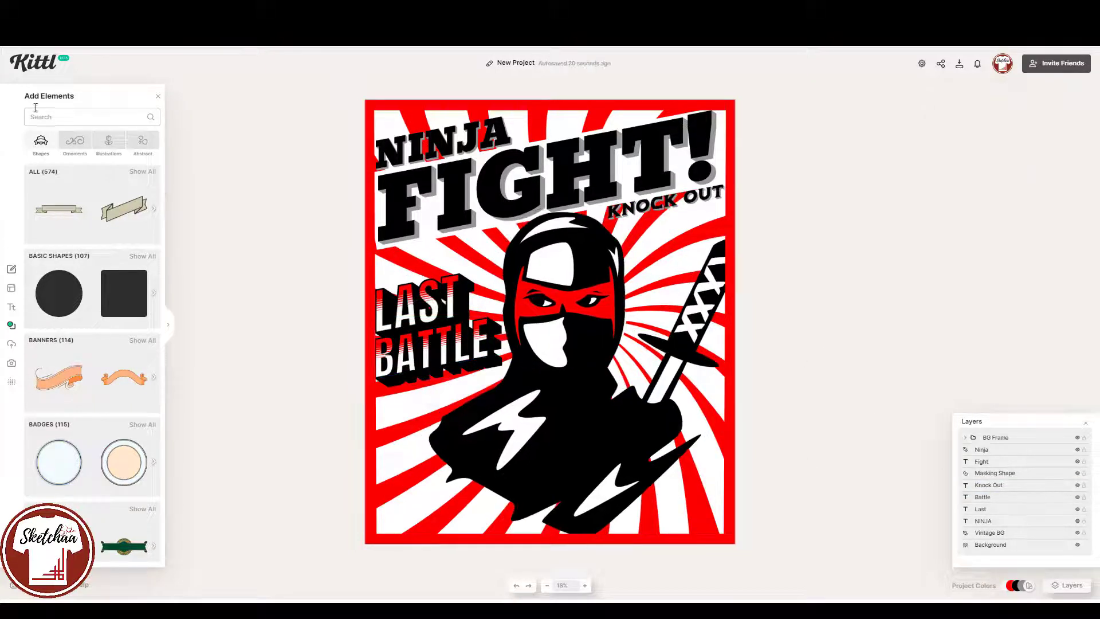
Add a white headline reading "TOKYO" over the ninja's lower body
{"action": "left_click", "coordinate": [12, 307]}
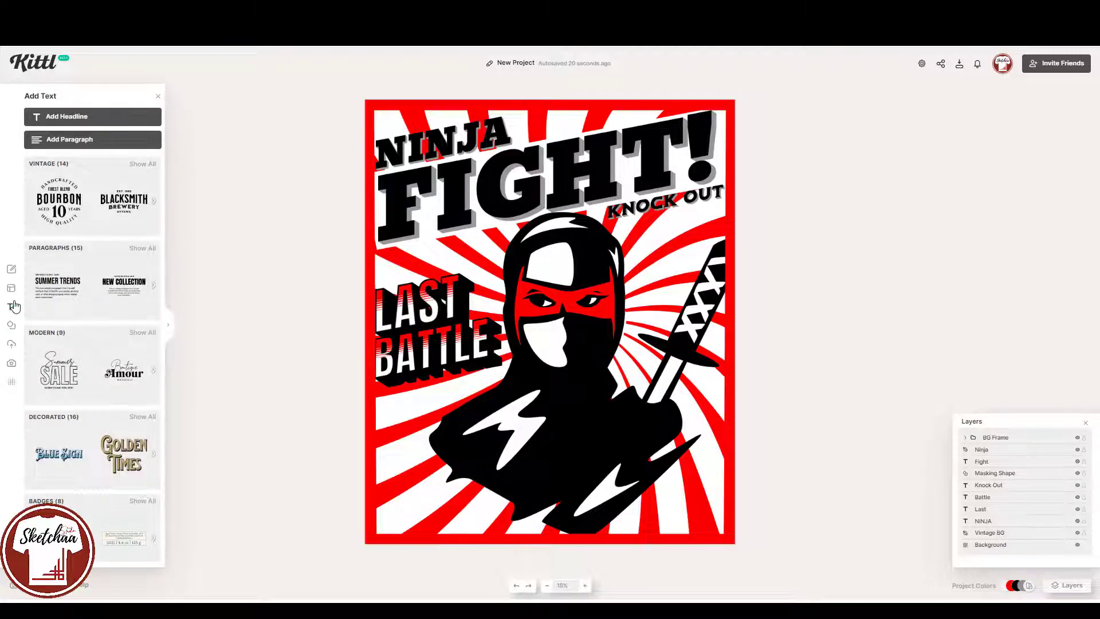
{"action": "left_click", "coordinate": [73, 116]}
{"action": "left_click_drag", "start_coordinate": [550, 326], "coordinate": [470, 438]}
{"action": "left_click_drag", "start_coordinate": [534, 452], "coordinate": [531, 483]}
{"action": "left_click", "coordinate": [967, 126]}
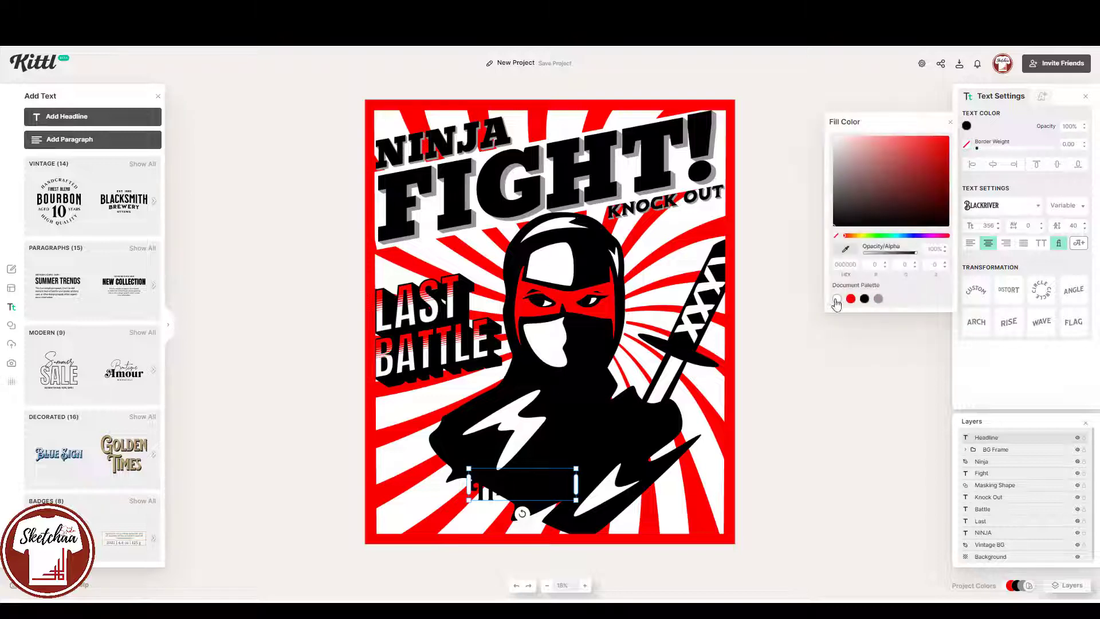
{"action": "left_click", "coordinate": [837, 299]}
{"action": "double_click", "coordinate": [544, 487]}
{"action": "type", "text": "TOK"}
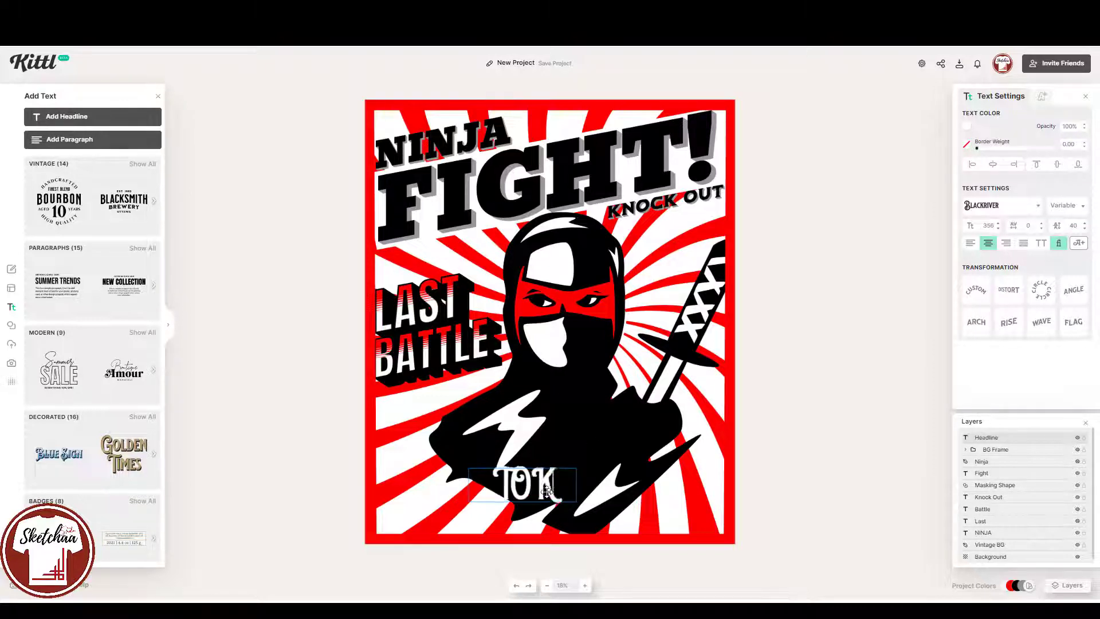
{"action": "type", "text": "YO"}
{"action": "key", "text": "Escape"}
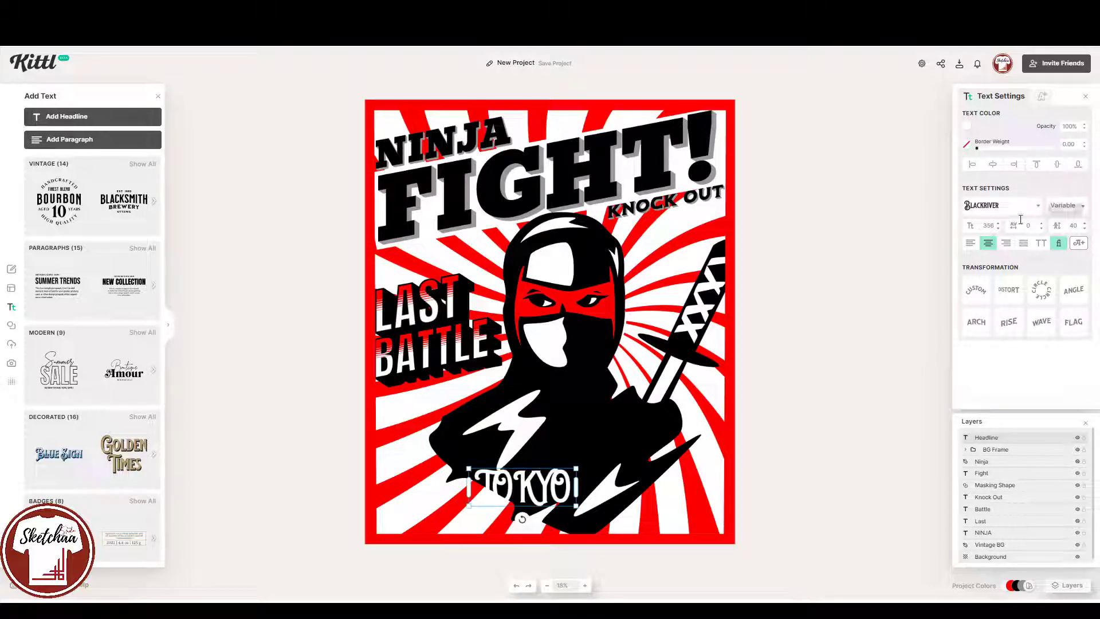
Set the white TOKYO headline in the Anton font and enlarge it to size 415
{"action": "left_click", "coordinate": [1002, 205]}
{"action": "left_click", "coordinate": [846, 148]}
{"action": "left_click_drag", "start_coordinate": [575, 494], "coordinate": [593, 498]}
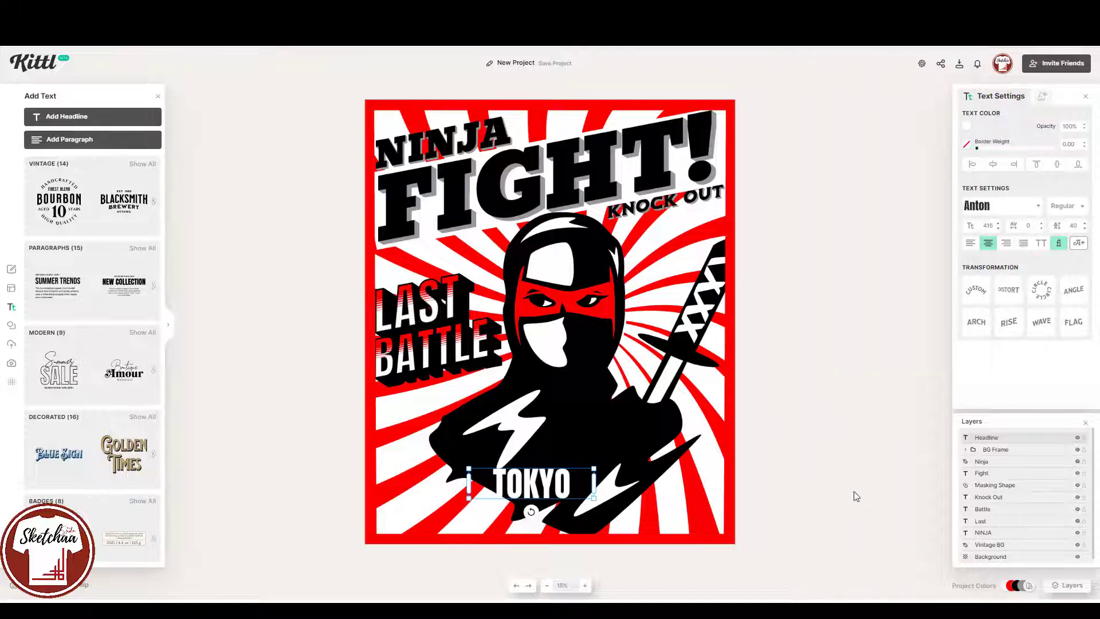
{"action": "left_click", "coordinate": [855, 496]}
Duplicate TOKYO just below the original, change the copy's text to "CITY", and stack both words over the ninja's lower body
{"action": "left_click_drag", "start_coordinate": [528, 490], "coordinate": [545, 523]}
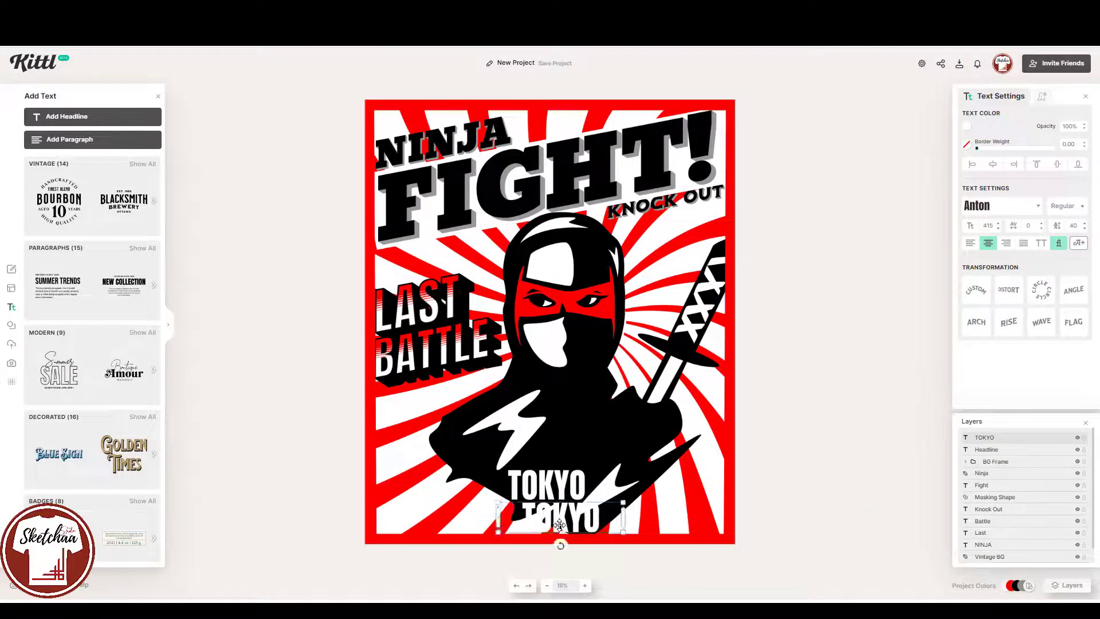
{"action": "double_click", "coordinate": [558, 523]}
{"action": "type", "text": "CITY"}
{"action": "key", "text": "Escape"}
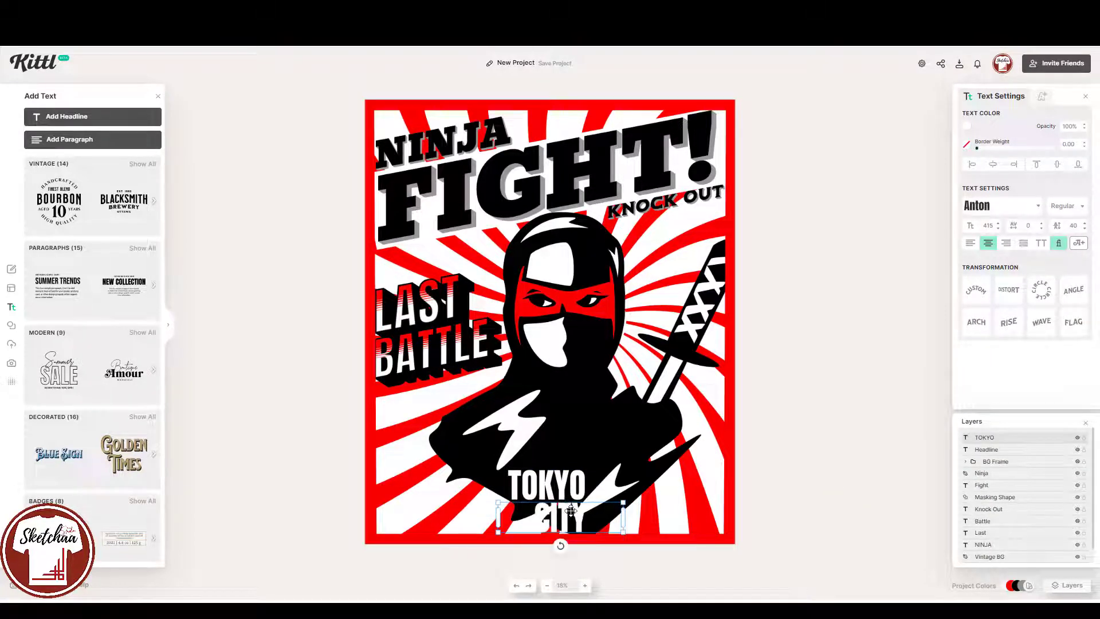
{"action": "left_click_drag", "start_coordinate": [562, 462], "coordinate": [563, 459]}
{"action": "left_click_drag", "start_coordinate": [555, 485], "coordinate": [564, 474]}
{"action": "left_click_drag", "start_coordinate": [577, 519], "coordinate": [584, 511]}
{"action": "left_click", "coordinate": [587, 475]}
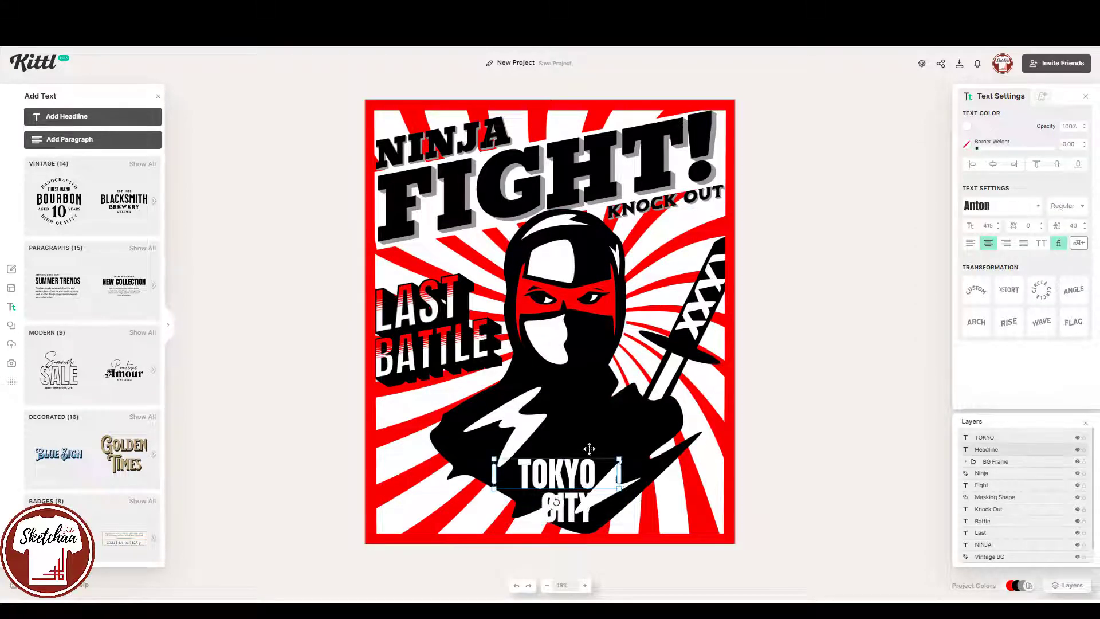
Insert the decorated ADVENTURE text style and place it over the white TOKYO text
{"action": "left_click", "coordinate": [1032, 206]}
{"action": "left_click", "coordinate": [141, 417]}
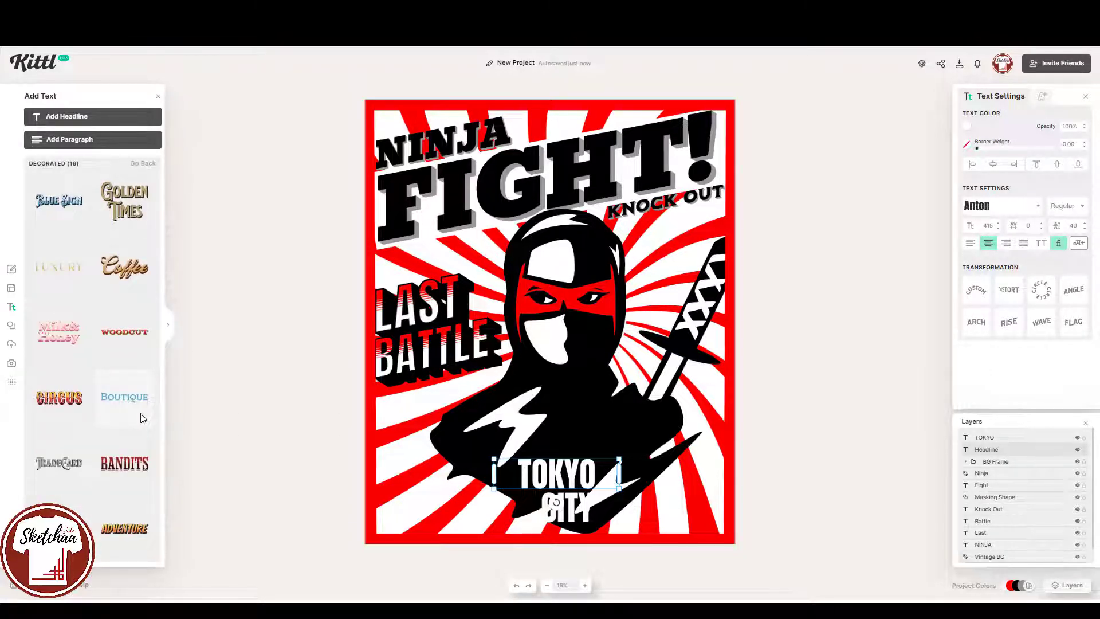
{"action": "left_click", "coordinate": [136, 533]}
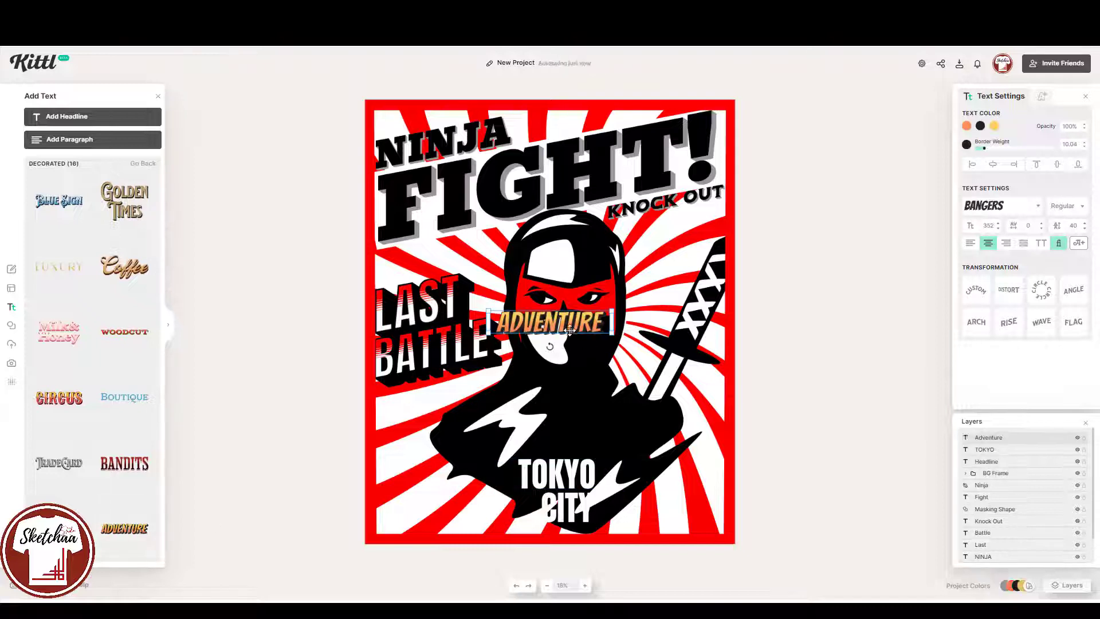
{"action": "left_click_drag", "start_coordinate": [569, 329], "coordinate": [586, 475]}
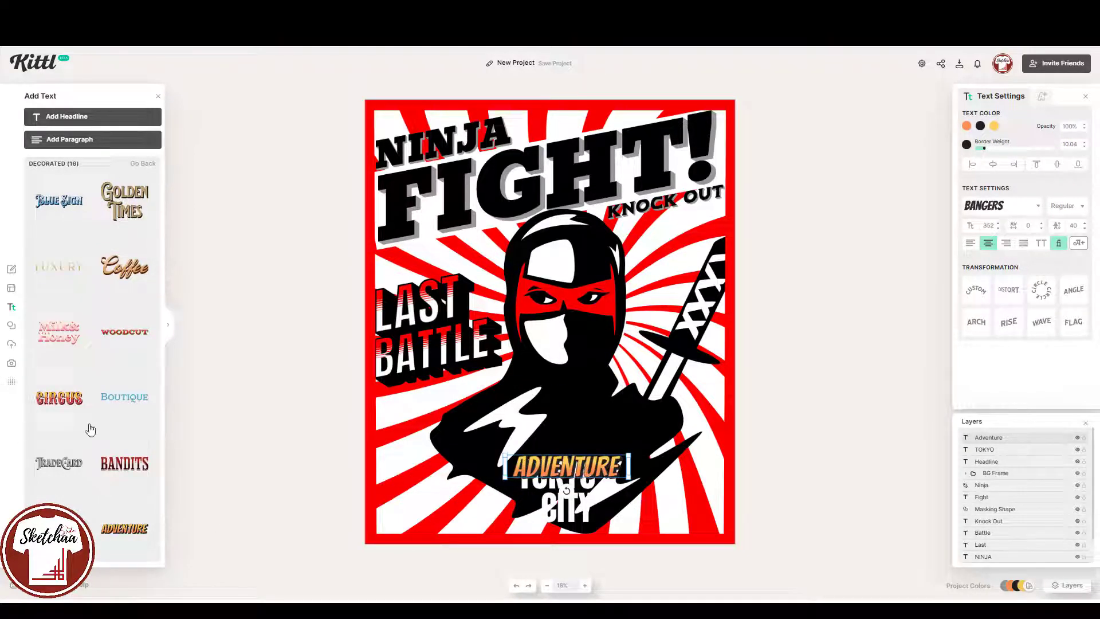
Add the decorated BLOCK BUSTER text at the lower left of the design and delete the ADVENTURE text
{"action": "scroll", "coordinate": [90, 430], "scroll_direction": "down", "scroll_amount": 3}
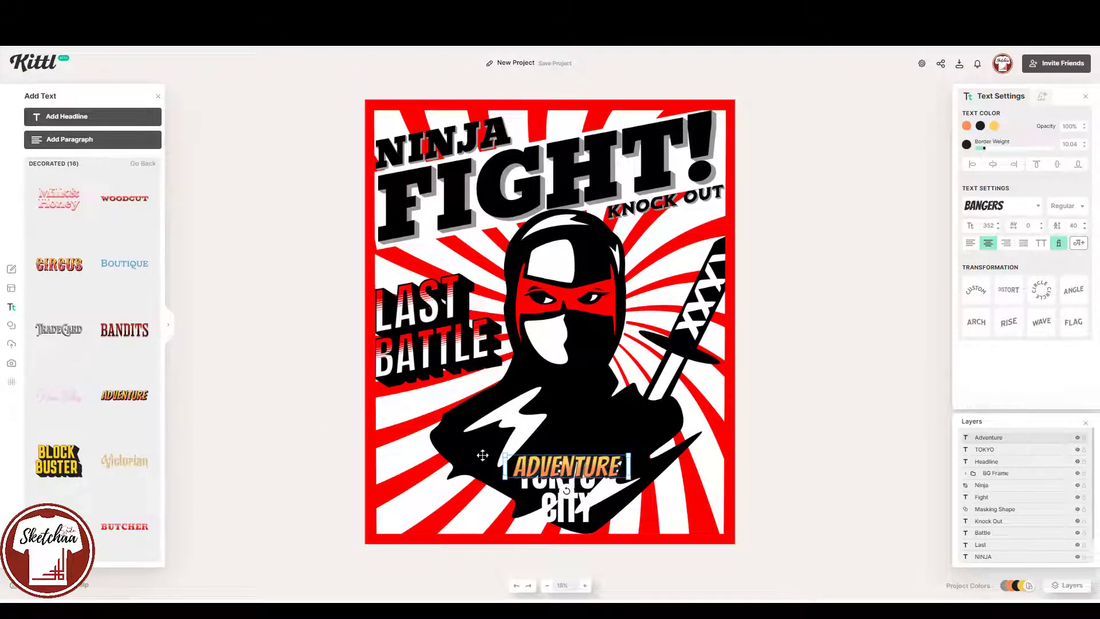
{"action": "left_click", "coordinate": [68, 483]}
{"action": "left_click_drag", "start_coordinate": [550, 309], "coordinate": [453, 496]}
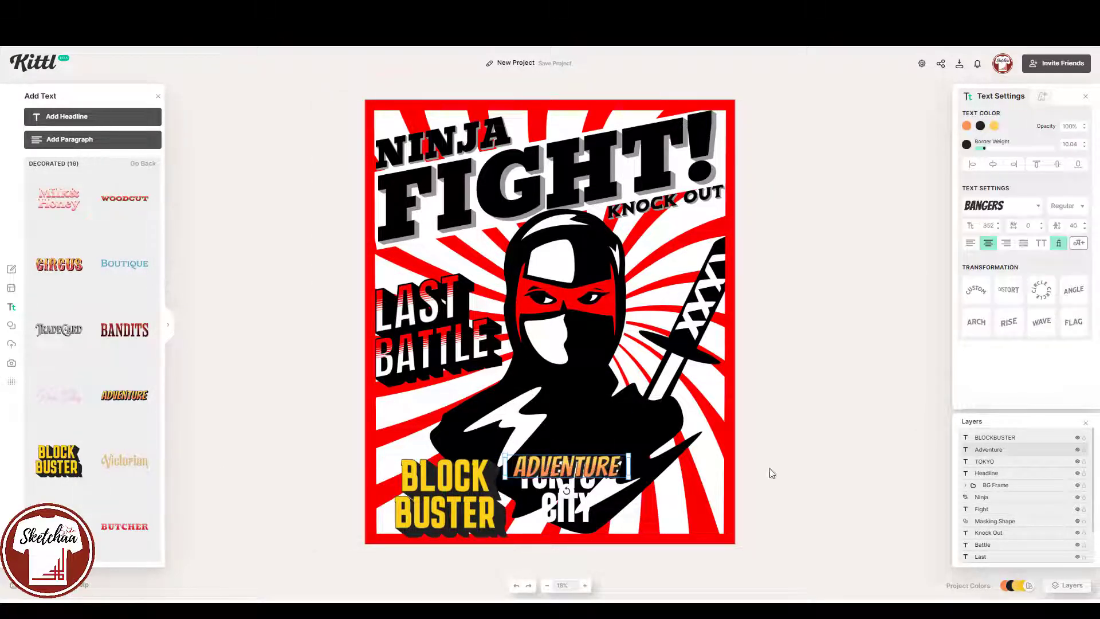
{"action": "key", "text": "Delete"}
{"action": "left_click", "coordinate": [665, 490]}
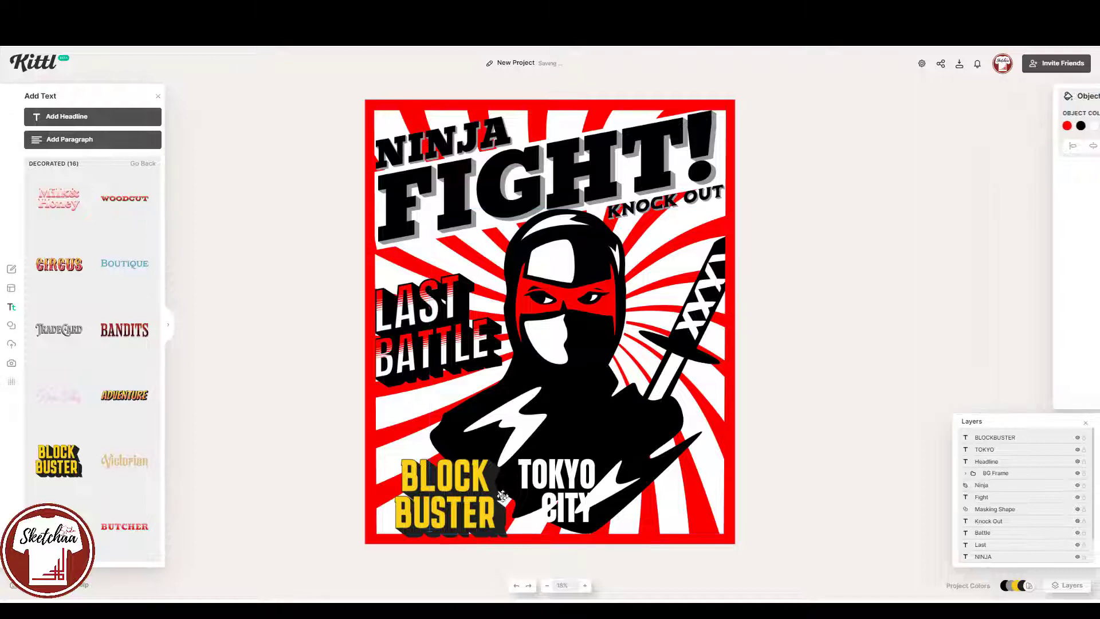
Replace the BLOCK BUSTER wording with "TOKYO CITY"
{"action": "left_click", "coordinate": [459, 491]}
{"action": "key", "text": "ctrl+a"}
{"action": "type", "text": "TOKYO"}
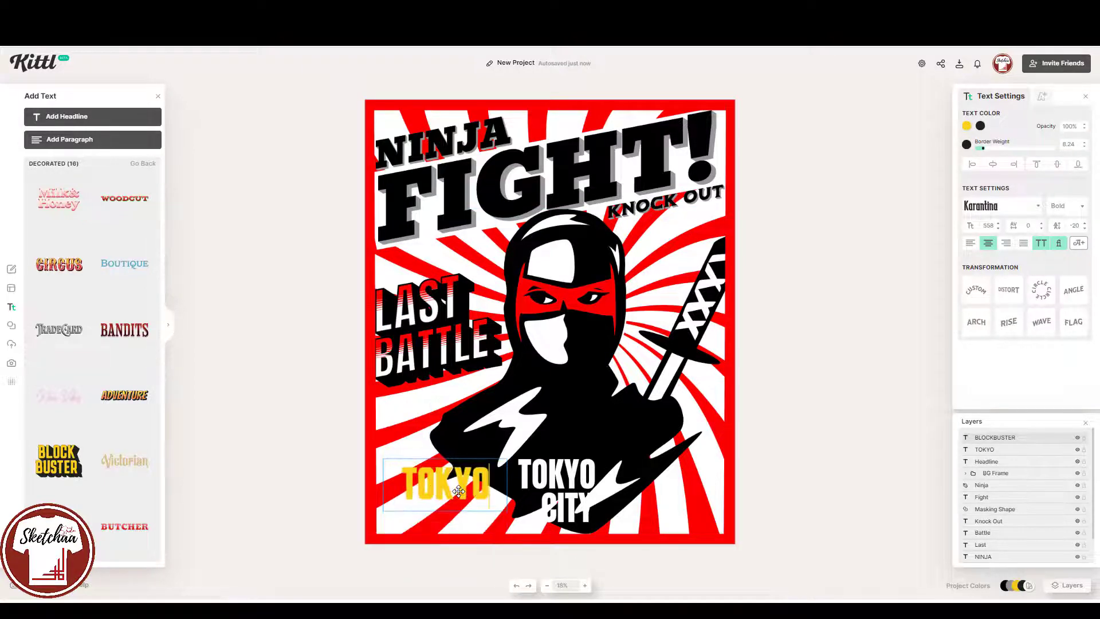
{"action": "type", "text": " CITY"}
Delete the separate white TOKYO and CITY texts
{"action": "left_click", "coordinate": [555, 484]}
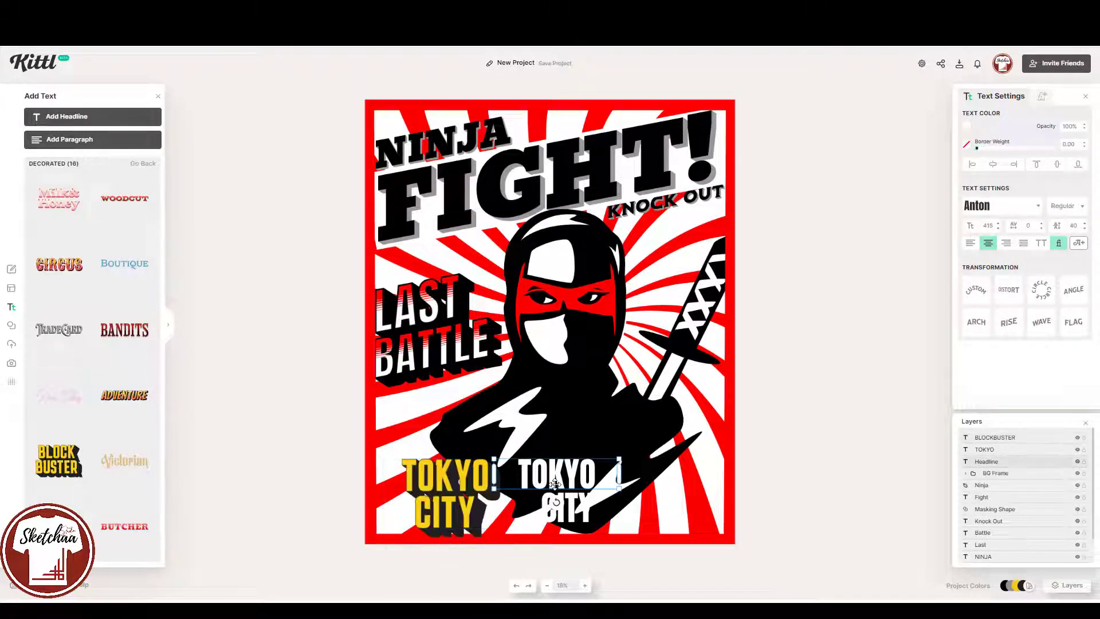
{"action": "right_click", "coordinate": [565, 481]}
{"action": "left_click", "coordinate": [555, 479]}
{"action": "right_click", "coordinate": [555, 479]}
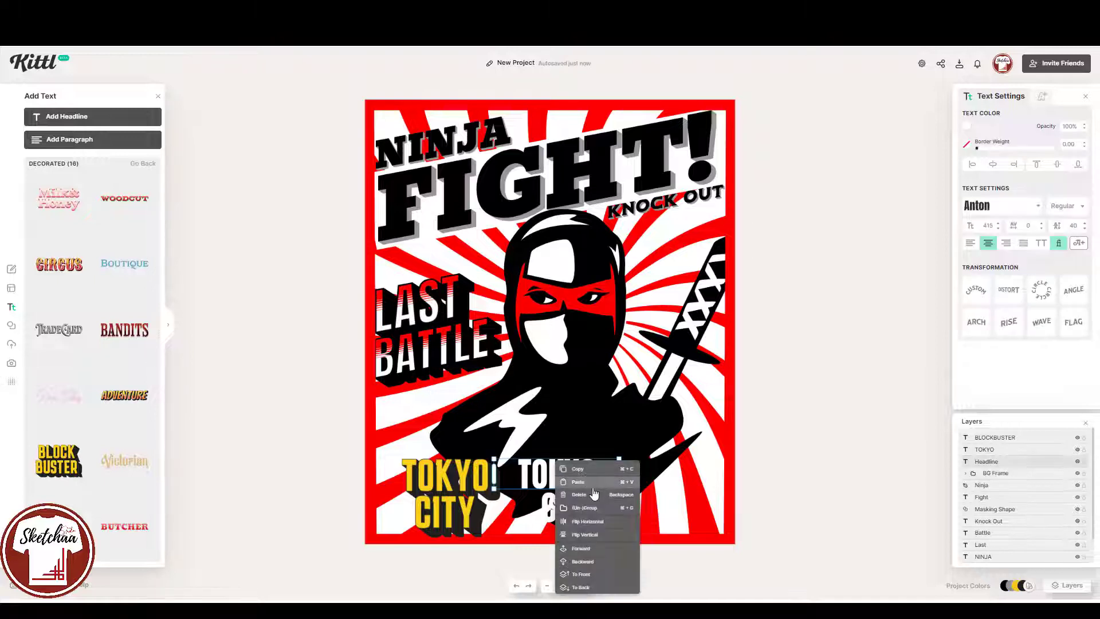
{"action": "left_click", "coordinate": [594, 495]}
{"action": "left_click", "coordinate": [571, 504]}
{"action": "right_click", "coordinate": [571, 504]}
{"action": "left_click", "coordinate": [605, 520]}
Move the yellow TOKYO CITY text onto the ninja's lower body and recolour its shadow from the document palette
{"action": "left_click_drag", "start_coordinate": [447, 496], "coordinate": [564, 484]}
{"action": "left_click", "coordinate": [981, 126]}
{"action": "left_click", "coordinate": [880, 299]}
{"action": "left_click", "coordinate": [781, 362]}
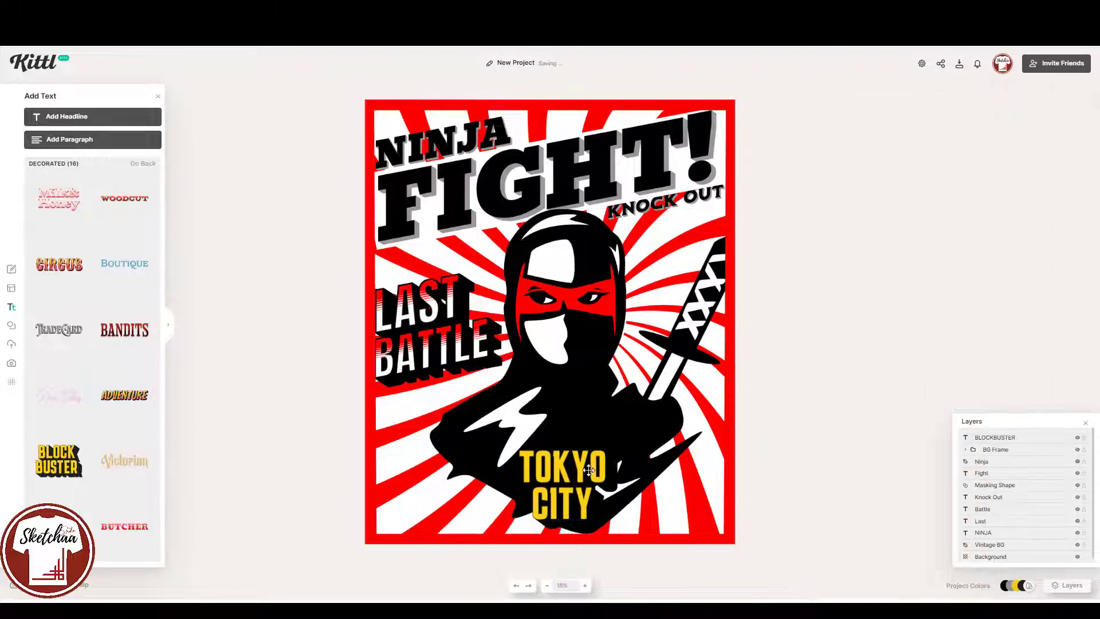
Enlarge the TOKYO CITY text and move it toward the lower right of the ninja
{"action": "left_click", "coordinate": [562, 476]}
{"action": "left_click_drag", "start_coordinate": [503, 453], "coordinate": [473, 436]}
{"action": "left_click_drag", "start_coordinate": [550, 477], "coordinate": [625, 493]}
{"action": "left_click", "coordinate": [729, 457]}
{"action": "left_click", "coordinate": [745, 479]}
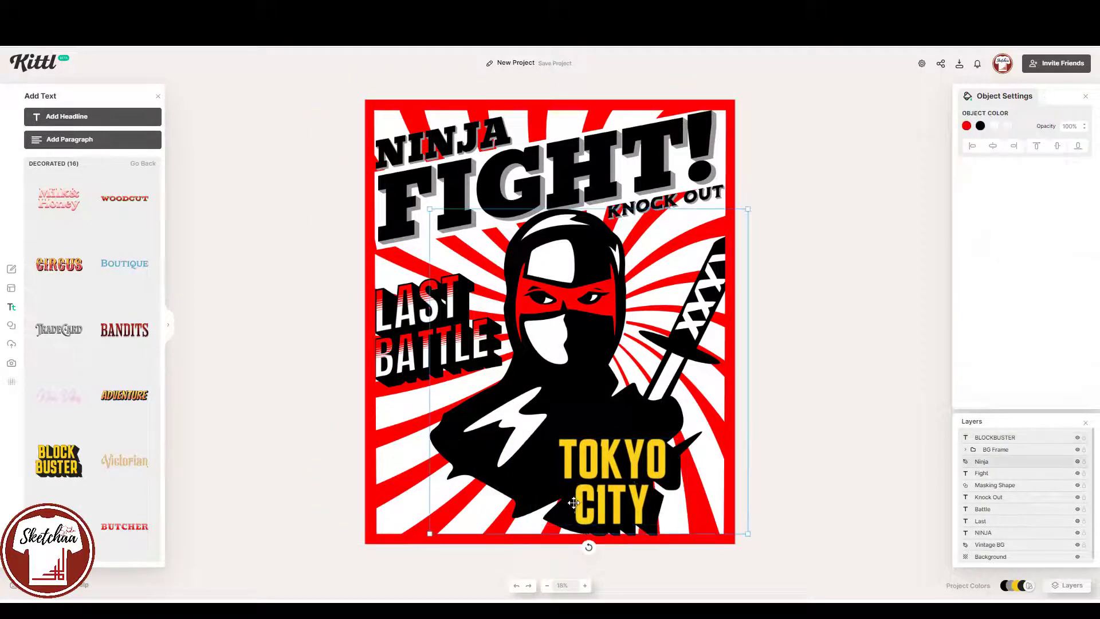
Shift CITY right to line up under the end of TOKYO, and move the whole text slightly further right
{"action": "left_click", "coordinate": [579, 510]}
{"action": "left_click", "coordinate": [579, 510]}
{"action": "left_click", "coordinate": [796, 471]}
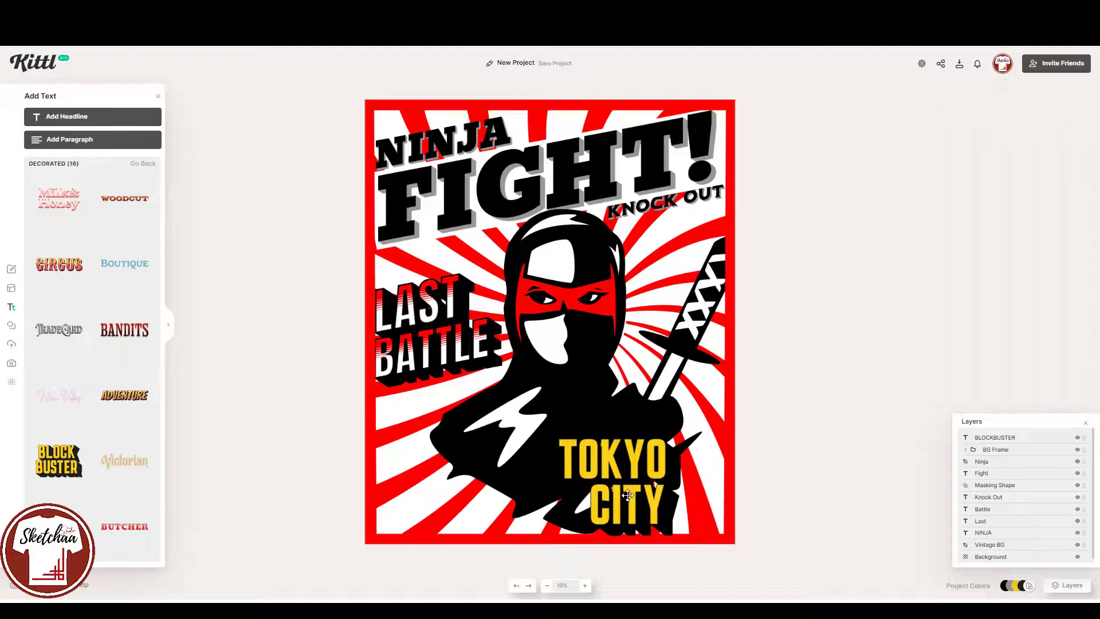
{"action": "left_click_drag", "start_coordinate": [629, 495], "coordinate": [654, 495]}
{"action": "left_click", "coordinate": [800, 467]}
Add a slim four-pointed star ornament at the lower left of the design and shrink it
{"action": "left_click", "coordinate": [11, 325]}
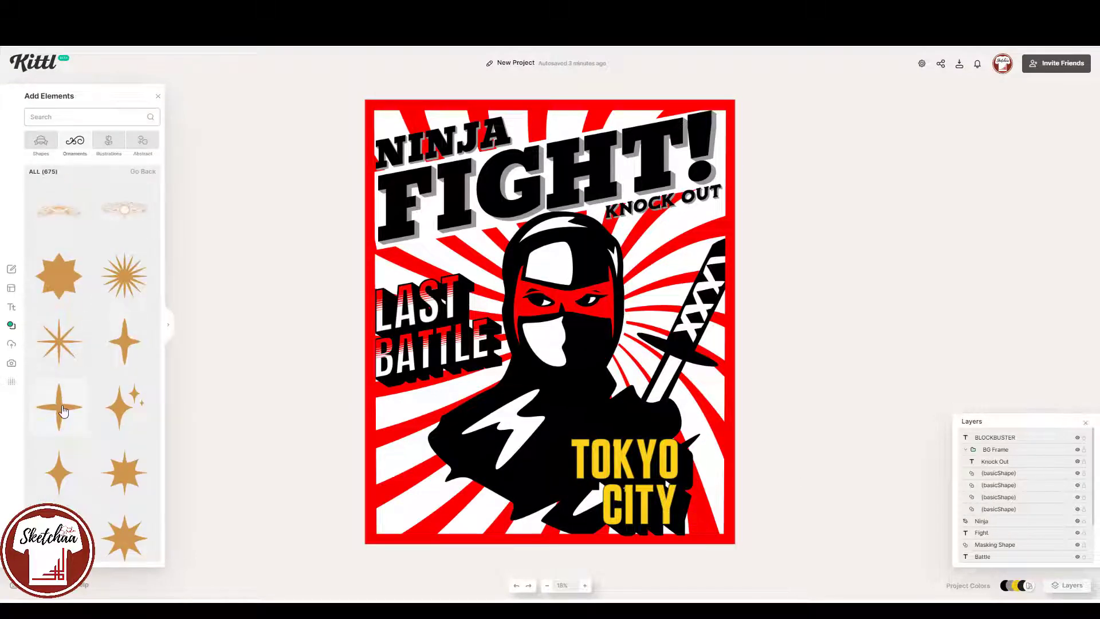
{"action": "left_click", "coordinate": [63, 411]}
{"action": "left_click_drag", "start_coordinate": [550, 321], "coordinate": [446, 447]}
{"action": "left_click_drag", "start_coordinate": [509, 385], "coordinate": [464, 429]}
Duplicate the four-pointed star, make the copy smaller, place it below and right of the original, and rotate it -2°
{"action": "left_click_drag", "start_coordinate": [425, 469], "coordinate": [460, 437]}
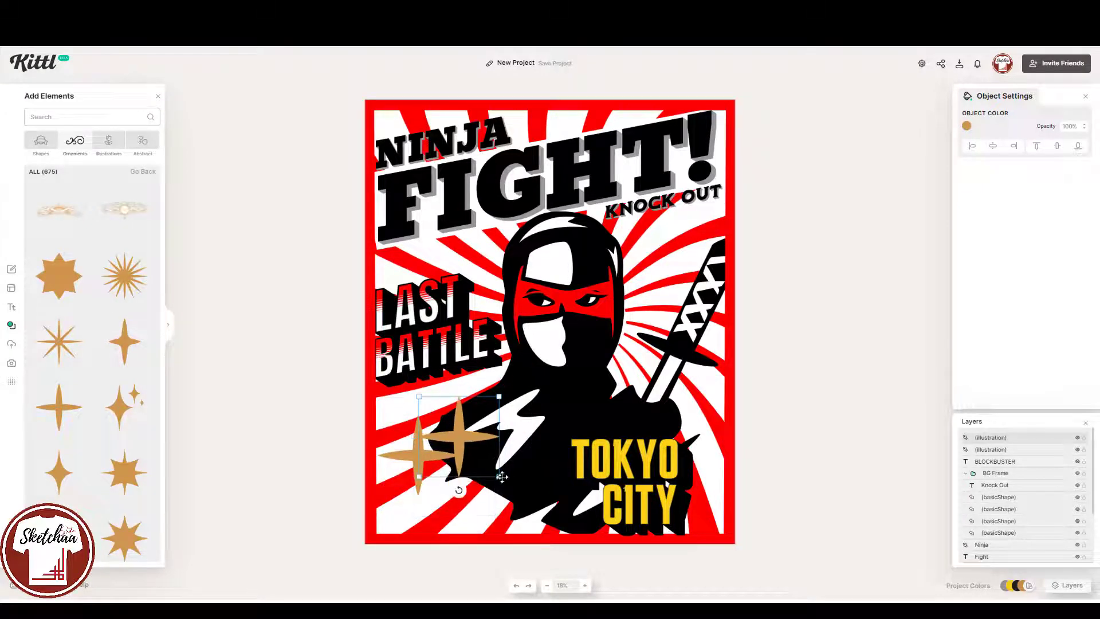
{"action": "left_click_drag", "start_coordinate": [500, 476], "coordinate": [489, 465]}
{"action": "left_click_drag", "start_coordinate": [456, 432], "coordinate": [457, 497]}
{"action": "left_click_drag", "start_coordinate": [452, 545], "coordinate": [454, 547]}
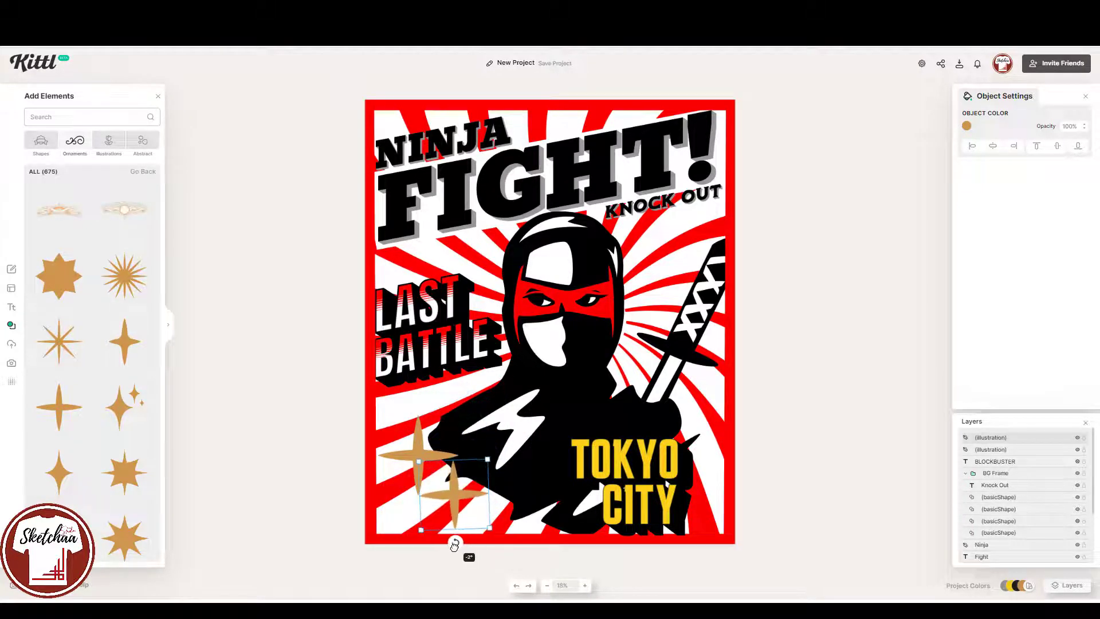
Recolour both four-pointed stars with the yellow from the document palette
{"action": "left_click", "coordinate": [419, 455]}
{"action": "left_click_drag", "start_coordinate": [419, 455], "coordinate": [421, 447]}
{"action": "left_click", "coordinate": [967, 126]}
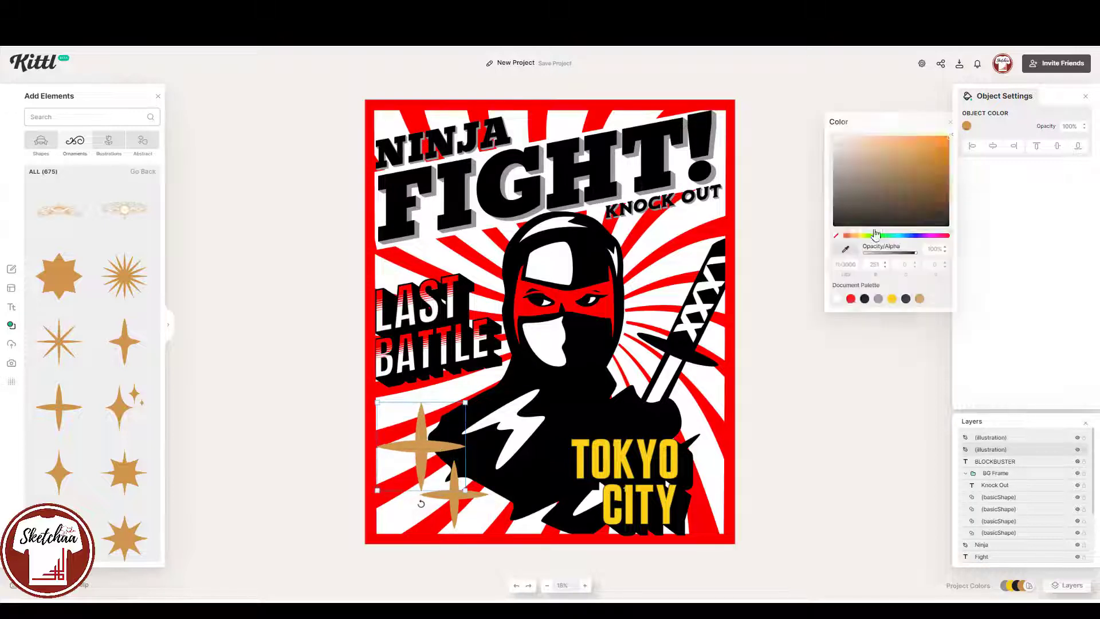
{"action": "left_click", "coordinate": [893, 299]}
{"action": "left_click", "coordinate": [454, 494]}
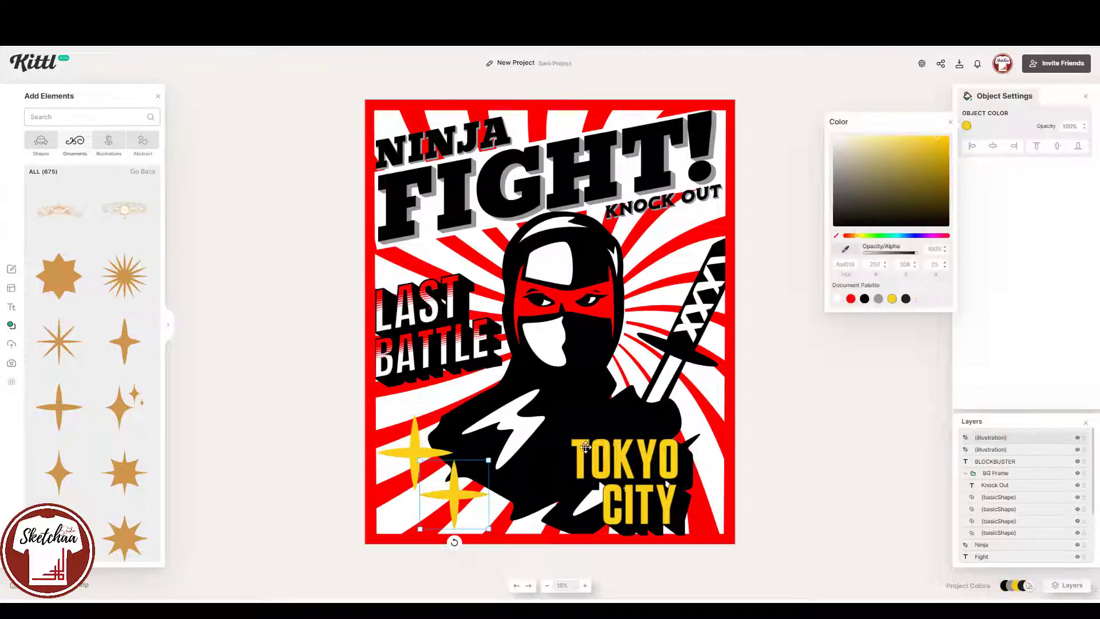
{"action": "left_click", "coordinate": [152, 429]}
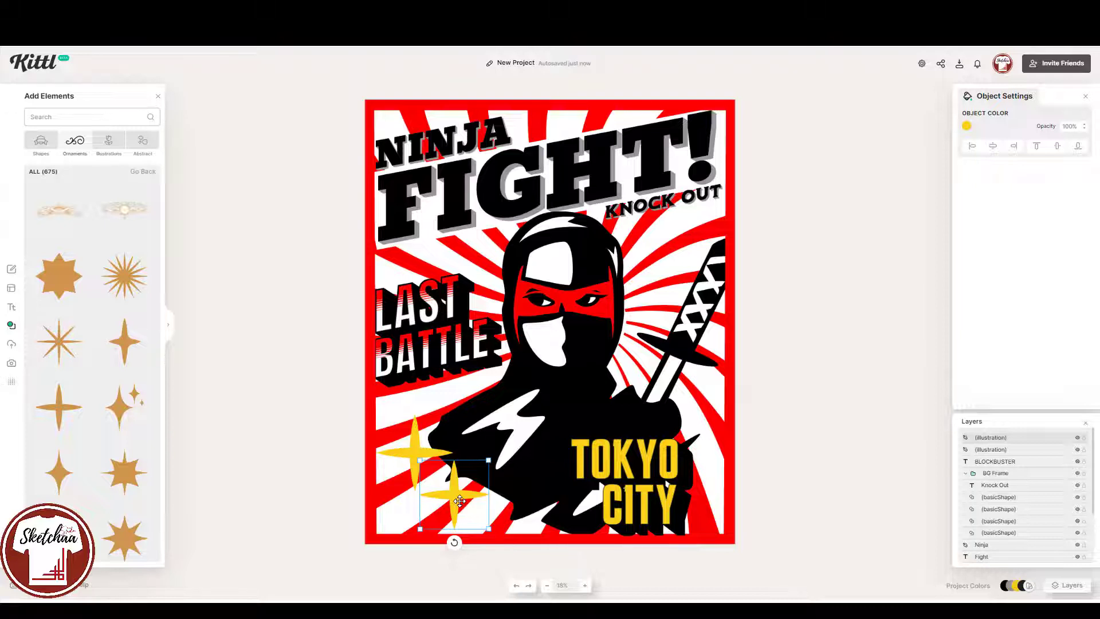
Add the solid eight-pointed star ornament, colour it the palette yellow, shrink it, and move it onto the ninja's chest
{"action": "left_click_drag", "start_coordinate": [59, 276], "coordinate": [453, 456]}
{"action": "left_click", "coordinate": [967, 125]}
{"action": "left_click", "coordinate": [892, 299]}
{"action": "left_click_drag", "start_coordinate": [519, 393], "coordinate": [487, 425]}
{"action": "left_click_drag", "start_coordinate": [442, 470], "coordinate": [537, 416]}
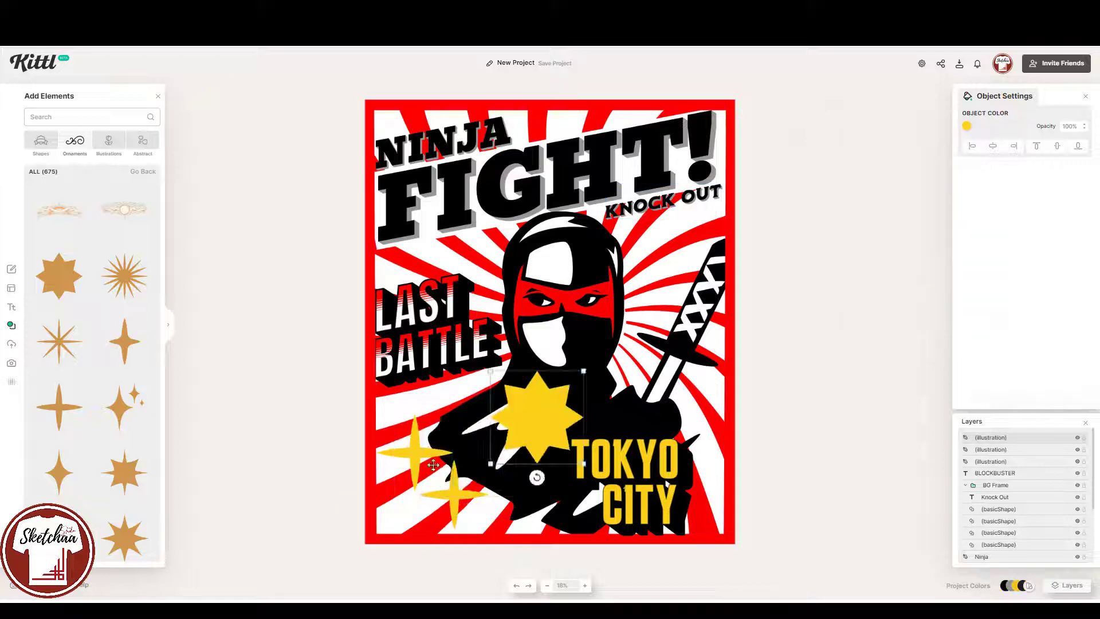
Delete the two four-pointed stars and move the yellow eight-pointed star to the lower left in their place
{"action": "left_click", "coordinate": [424, 460]}
{"action": "right_click", "coordinate": [409, 456]}
{"action": "left_click", "coordinate": [434, 490]}
{"action": "left_click", "coordinate": [453, 496]}
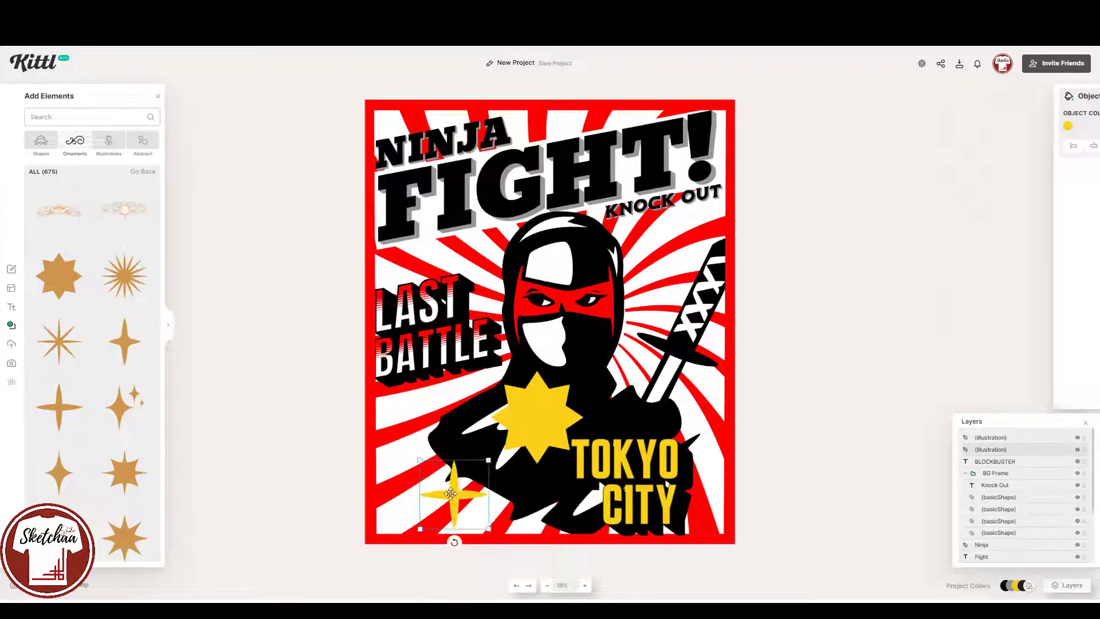
{"action": "right_click", "coordinate": [452, 495]}
{"action": "left_click", "coordinate": [475, 497]}
{"action": "left_click_drag", "start_coordinate": [537, 417], "coordinate": [434, 466]}
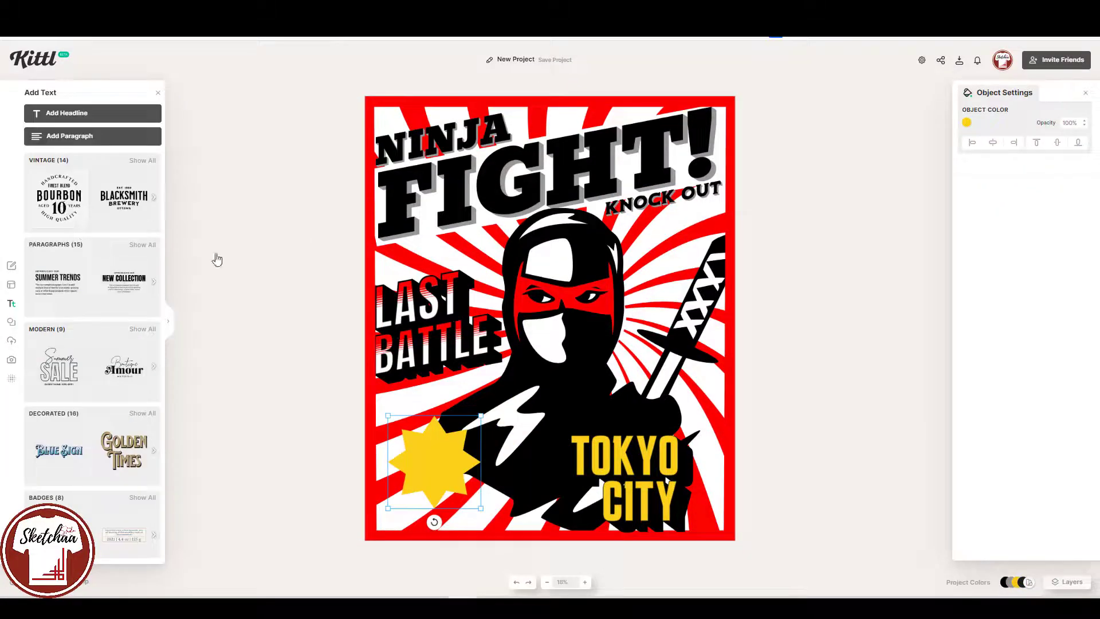
Insert the vintage Bourbon text badge, place it over the yellow star, and show the layers list
{"action": "left_click", "coordinate": [559, 344]}
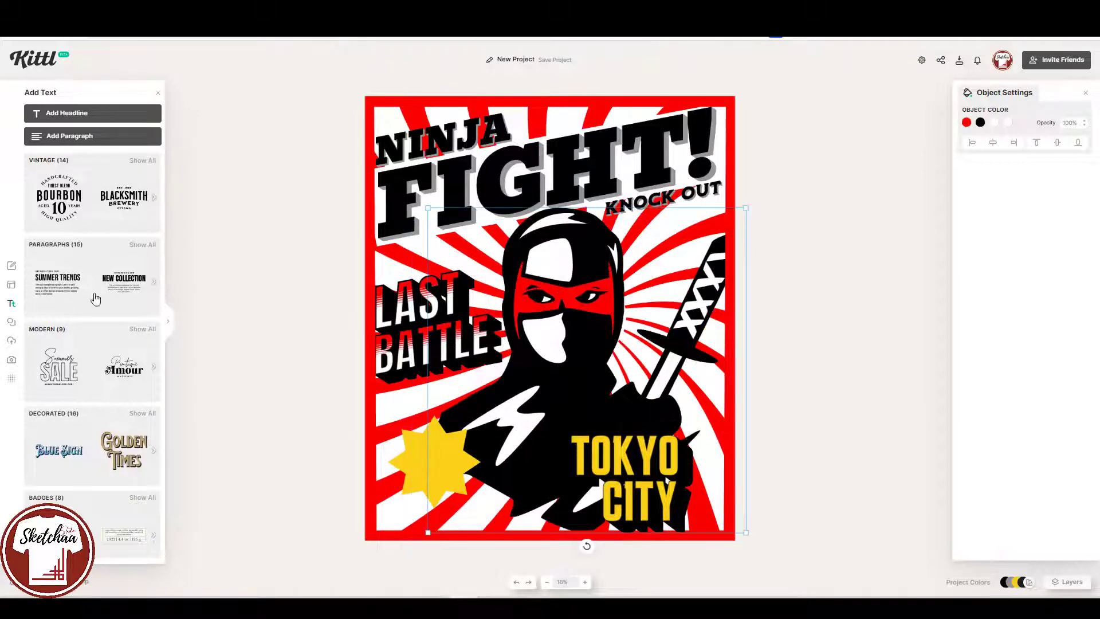
{"action": "left_click", "coordinate": [61, 203]}
{"action": "left_click_drag", "start_coordinate": [581, 334], "coordinate": [458, 479]}
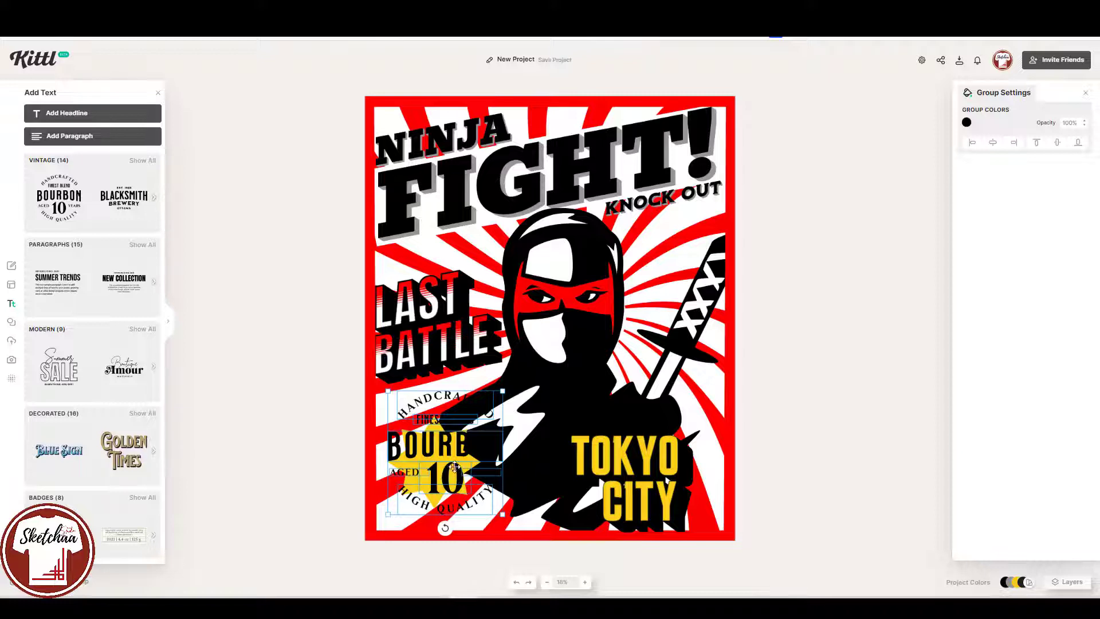
{"action": "left_click", "coordinate": [1068, 581]}
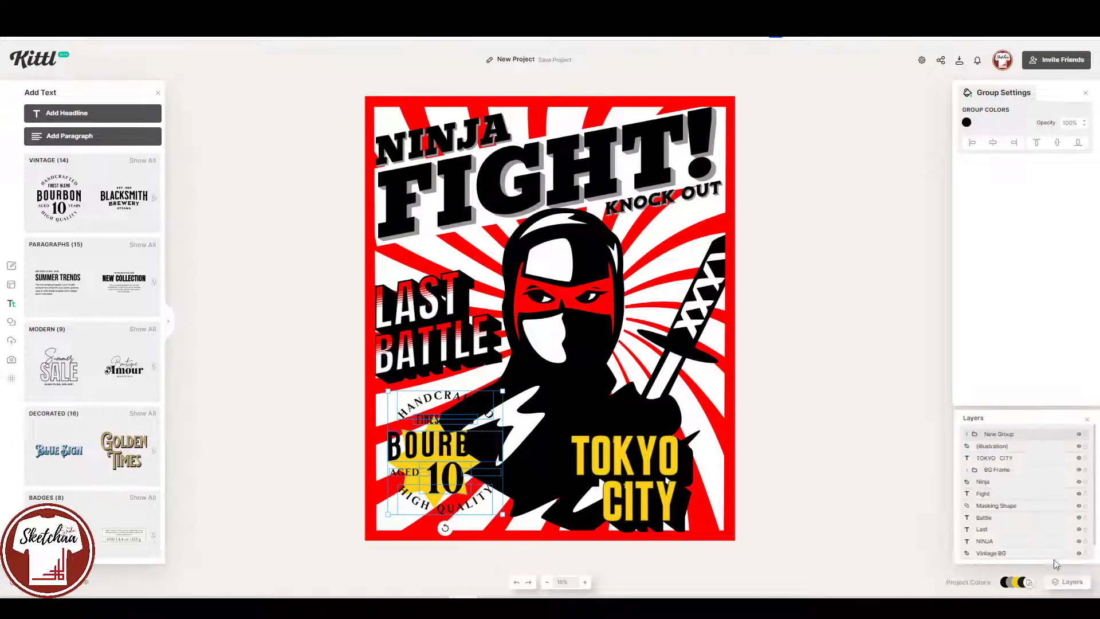
In the badge, change the Bourbon text to "ROUND" and the number 10 to "12"
{"action": "double_click", "coordinate": [442, 444]}
{"action": "double_click", "coordinate": [442, 444]}
{"action": "key", "text": "ctrl+a"}
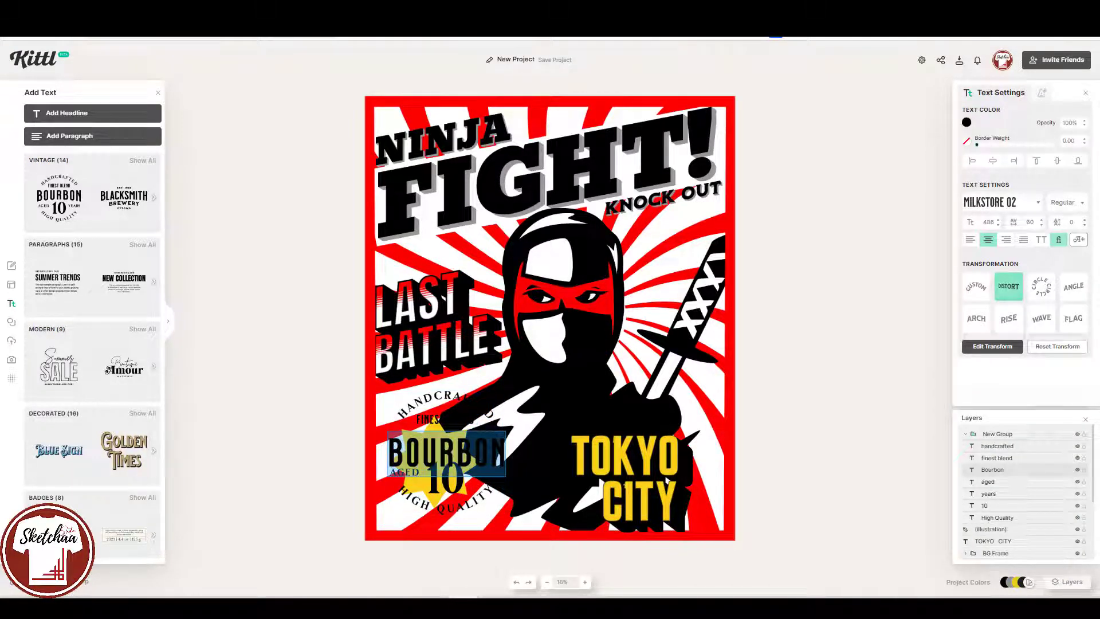
{"action": "type", "text": "ROUN"}
{"action": "left_click", "coordinate": [448, 485]}
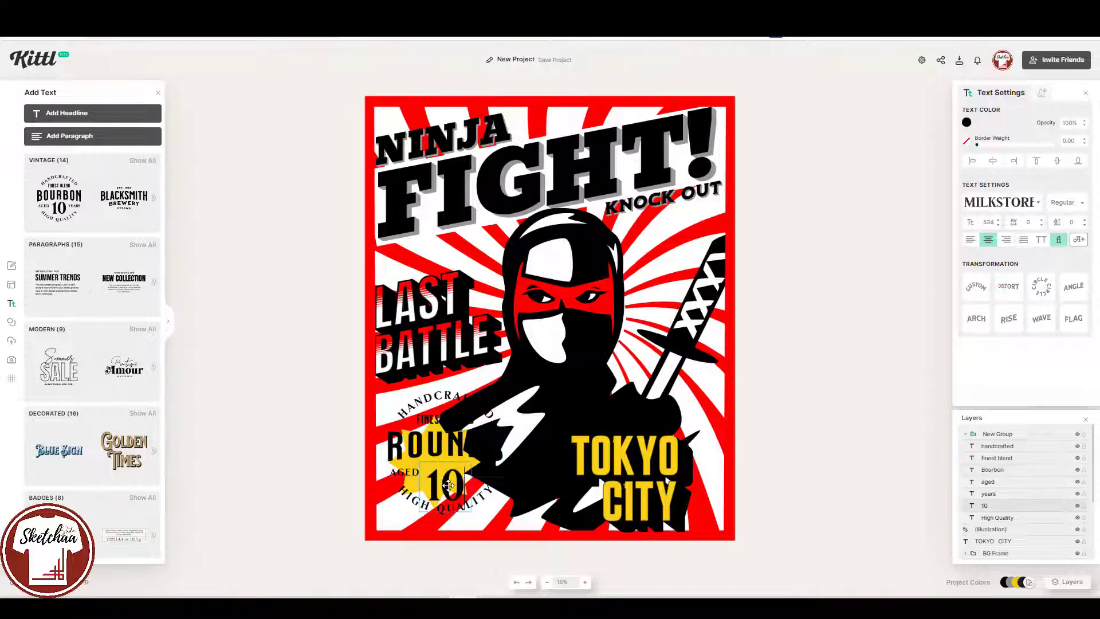
{"action": "double_click", "coordinate": [448, 485]}
{"action": "type", "text": "12"}
{"action": "key", "text": "Escape"}
{"action": "left_click", "coordinate": [420, 400]}
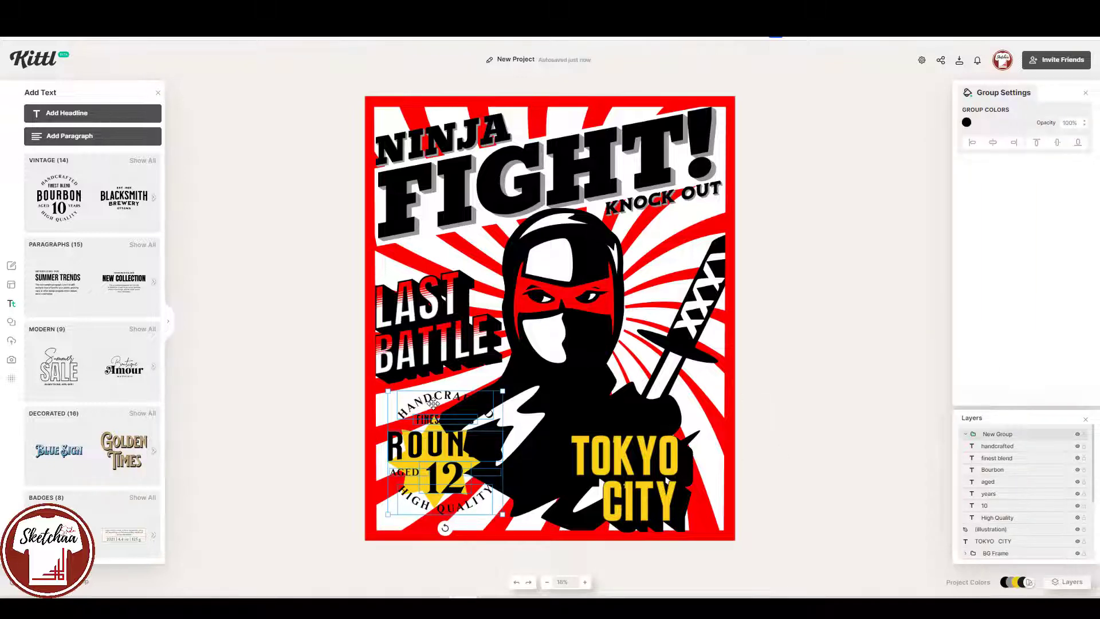
In the badge, delete the "aged" text and change "finest blend" to "FINE ART"
{"action": "double_click", "coordinate": [407, 473]}
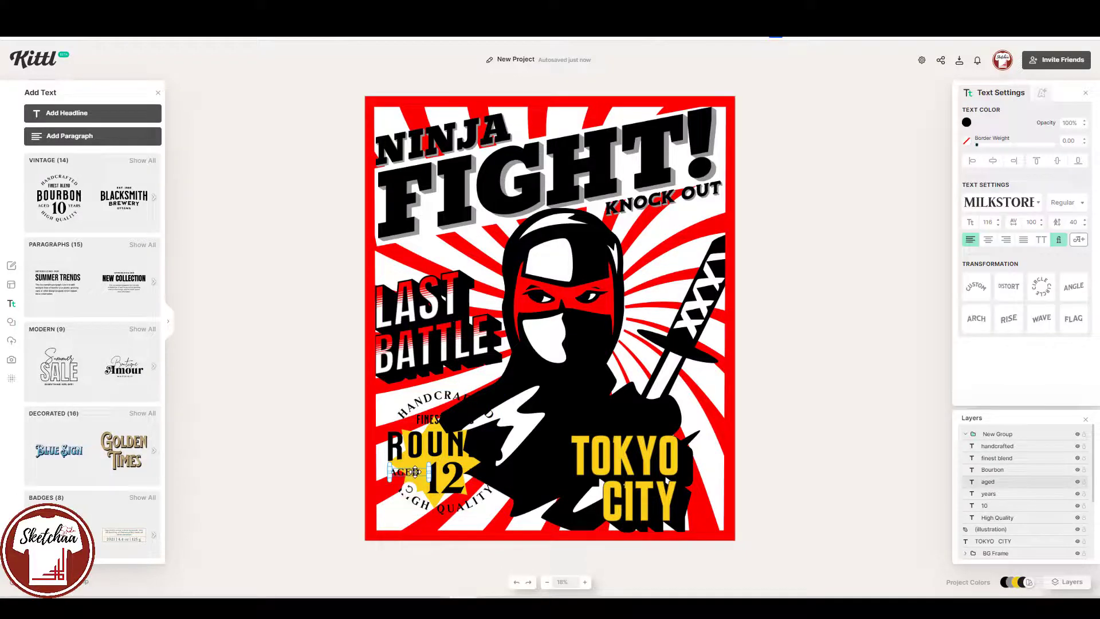
{"action": "key", "text": "Delete"}
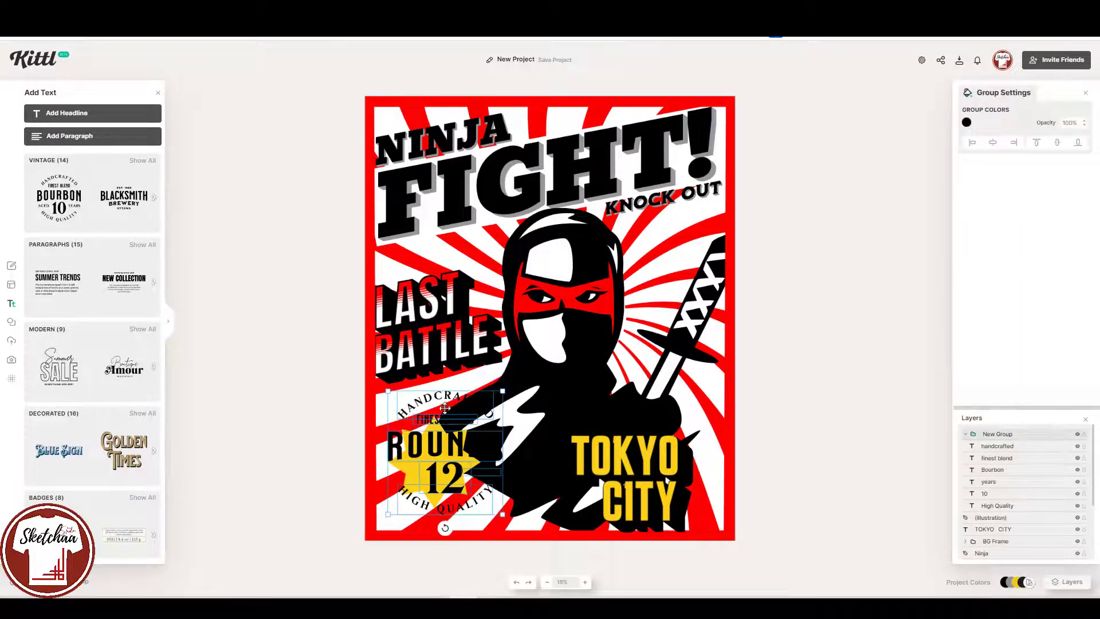
{"action": "double_click", "coordinate": [436, 422]}
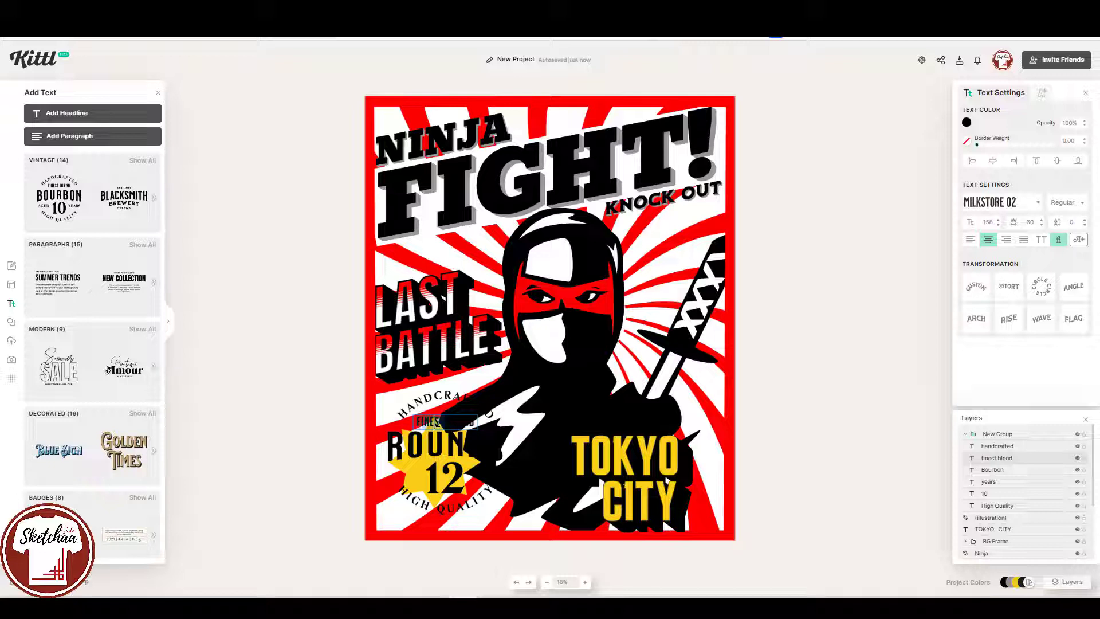
{"action": "type", "text": "FINAL"}
{"action": "left_click", "coordinate": [848, 438]}
Change the badge's upper arched text from "handcrafted" to "MARTIAL ART"
{"action": "double_click", "coordinate": [450, 396]}
{"action": "type", "text": "MARTIAL"}
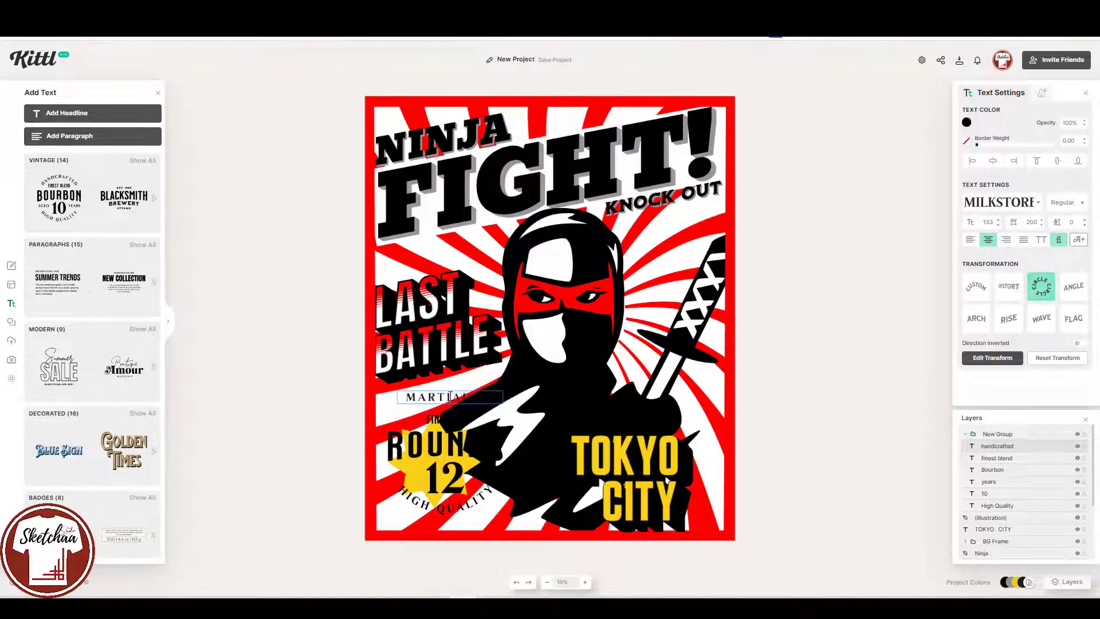
{"action": "key", "text": "Escape"}
Try the palette white on the badge's arched MARTIAL ART text and undo the colour change
{"action": "left_click", "coordinate": [967, 122]}
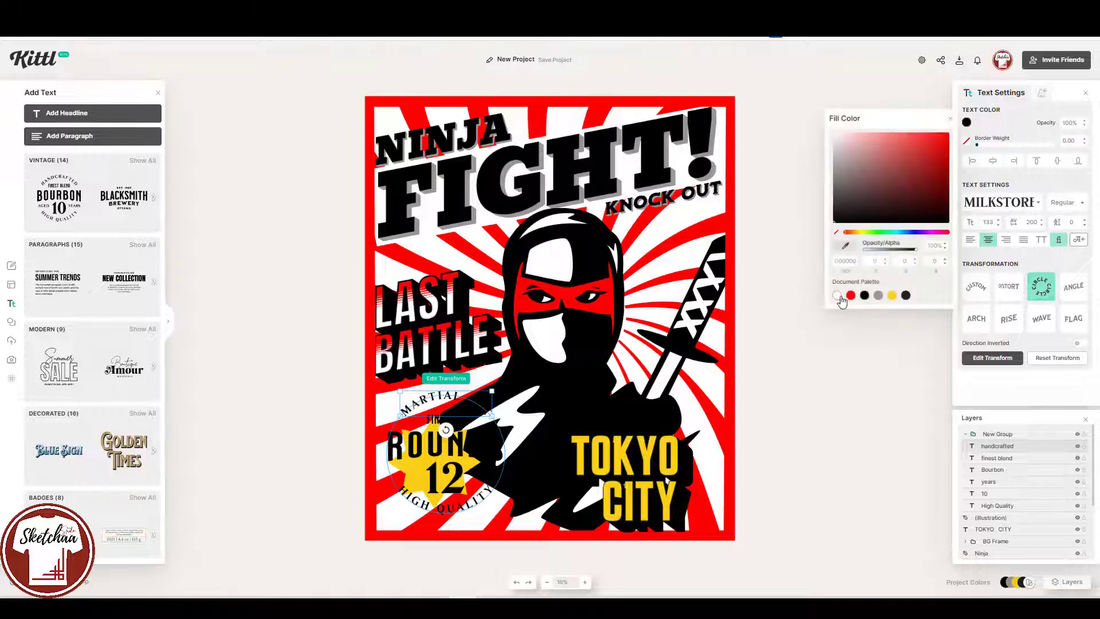
{"action": "left_click", "coordinate": [837, 295]}
{"action": "left_click", "coordinate": [826, 349]}
{"action": "key", "text": "ctrl+z"}
Rename the yellow star's layer as "Star", bring it in front of the ninja and enlarge it behind the badge text
{"action": "left_click", "coordinate": [421, 442]}
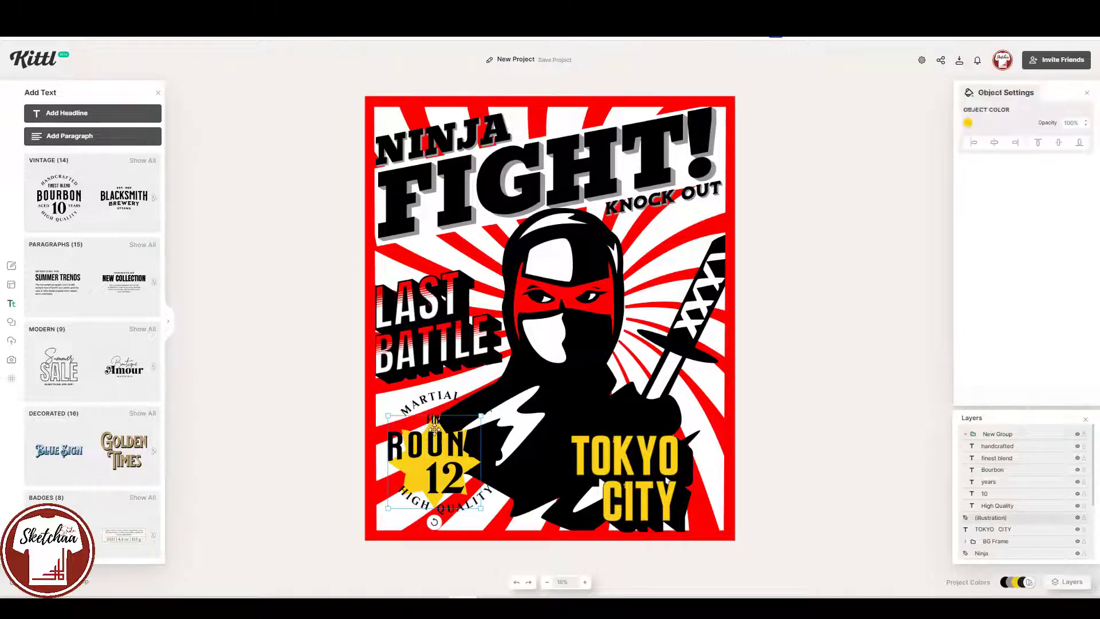
{"action": "left_click_drag", "start_coordinate": [447, 399], "coordinate": [444, 404]}
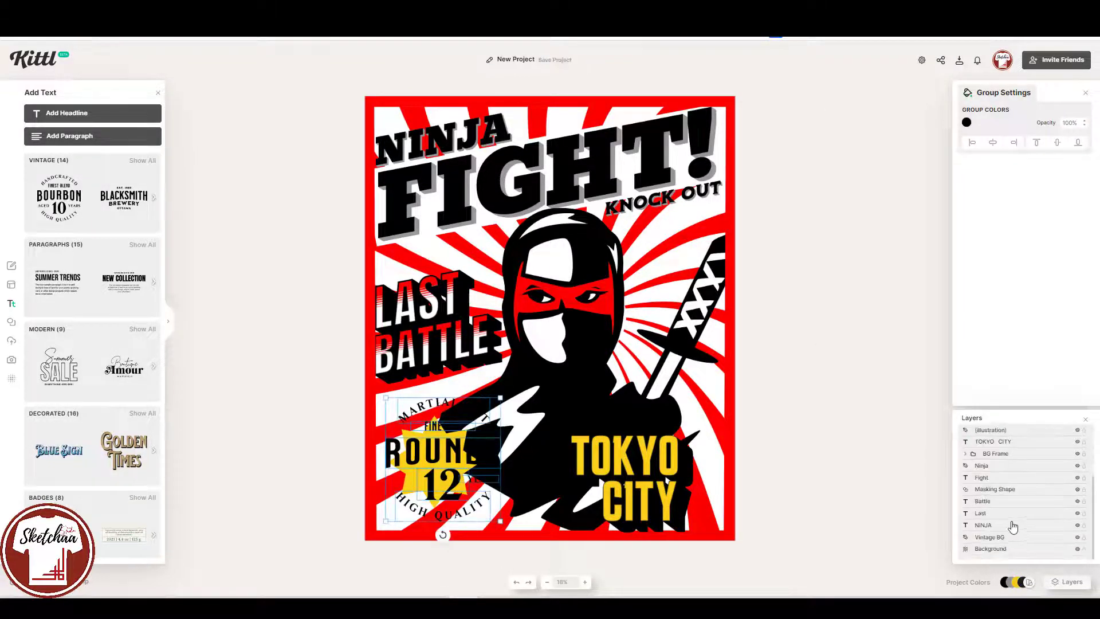
{"action": "double_click", "coordinate": [1007, 517]}
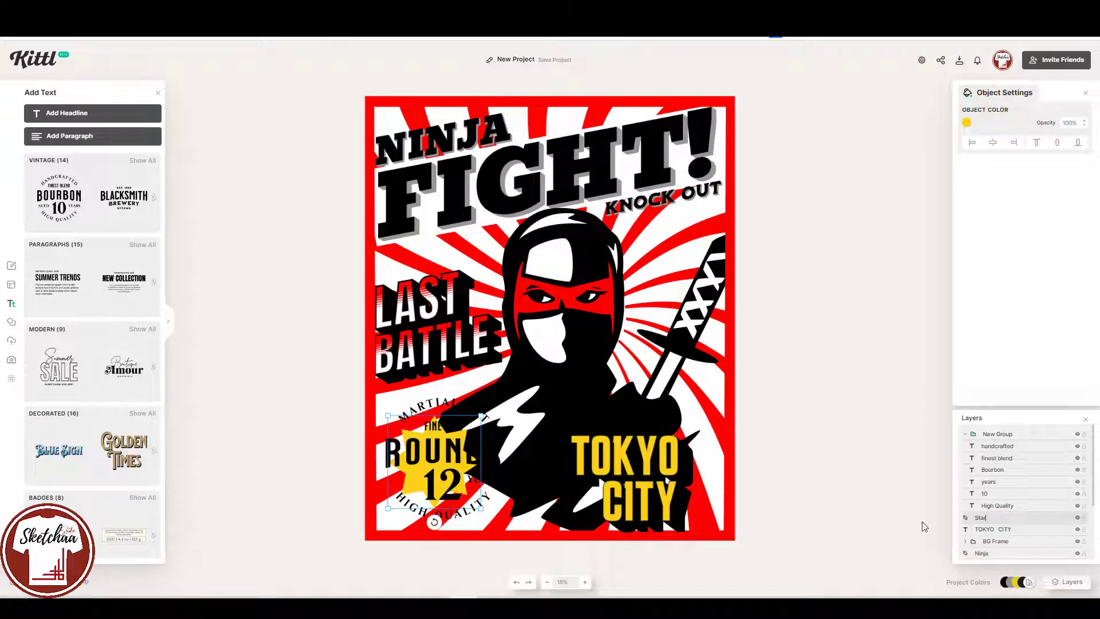
{"action": "key", "text": "Return"}
{"action": "left_click", "coordinate": [501, 395]}
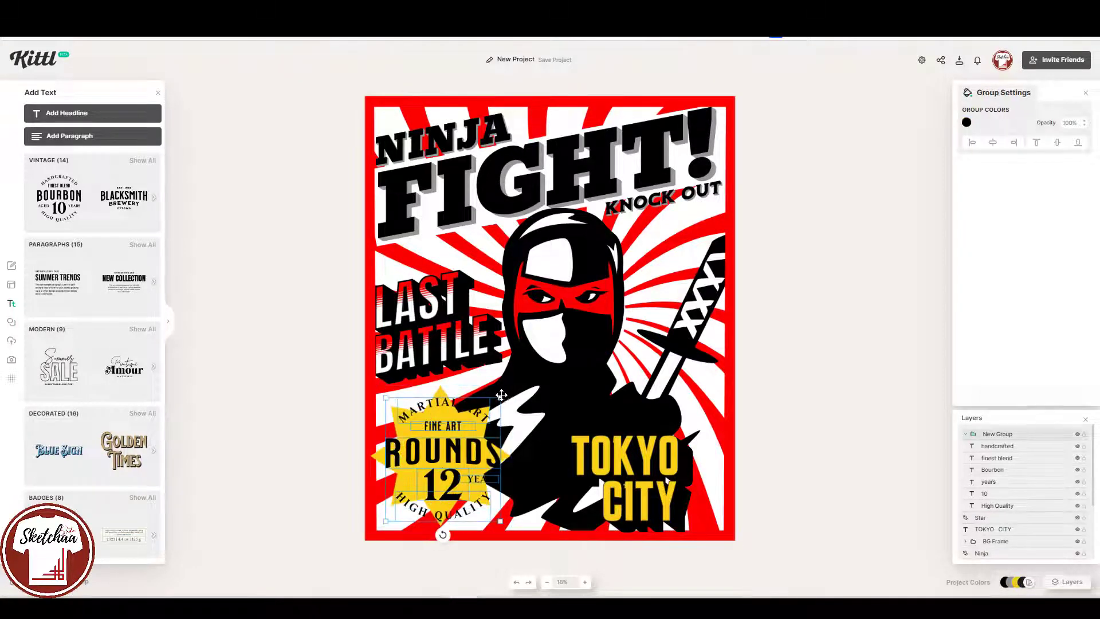
Shrink and centre the badge text group inside the yellow star, and delete its "years" text
{"action": "left_click_drag", "start_coordinate": [500, 396], "coordinate": [475, 425]}
{"action": "left_click_drag", "start_coordinate": [387, 427], "coordinate": [399, 440]}
{"action": "left_click_drag", "start_coordinate": [452, 472], "coordinate": [458, 452]}
{"action": "left_click_drag", "start_coordinate": [404, 420], "coordinate": [397, 411]}
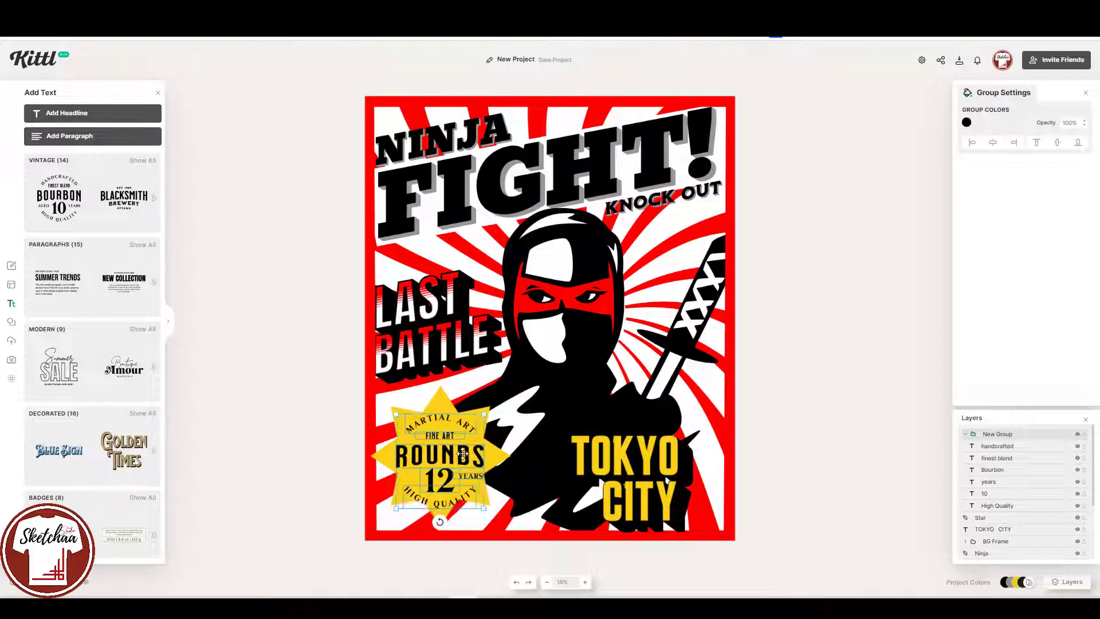
{"action": "left_click", "coordinate": [351, 458]}
{"action": "double_click", "coordinate": [471, 474]}
{"action": "key", "text": "Delete"}
Shrink the badge text slightly within the star, and try a small tilt of the star before setting its rotation back to 0°
{"action": "left_click", "coordinate": [485, 414]}
{"action": "left_click_drag", "start_coordinate": [441, 538], "coordinate": [452, 538]}
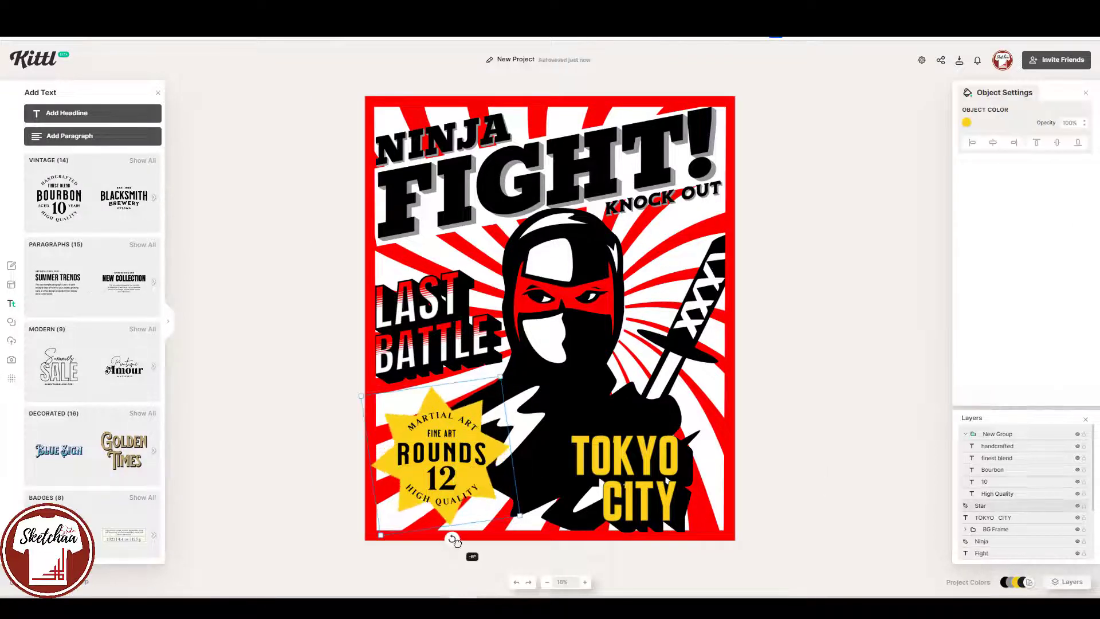
{"action": "left_click", "coordinate": [447, 474]}
{"action": "left_click_drag", "start_coordinate": [486, 411], "coordinate": [483, 415]}
{"action": "left_click", "coordinate": [786, 468]}
{"action": "left_click", "coordinate": [492, 448]}
{"action": "left_click", "coordinate": [446, 457]}
{"action": "left_click", "coordinate": [482, 406]}
{"action": "left_click_drag", "start_coordinate": [453, 538], "coordinate": [440, 538]}
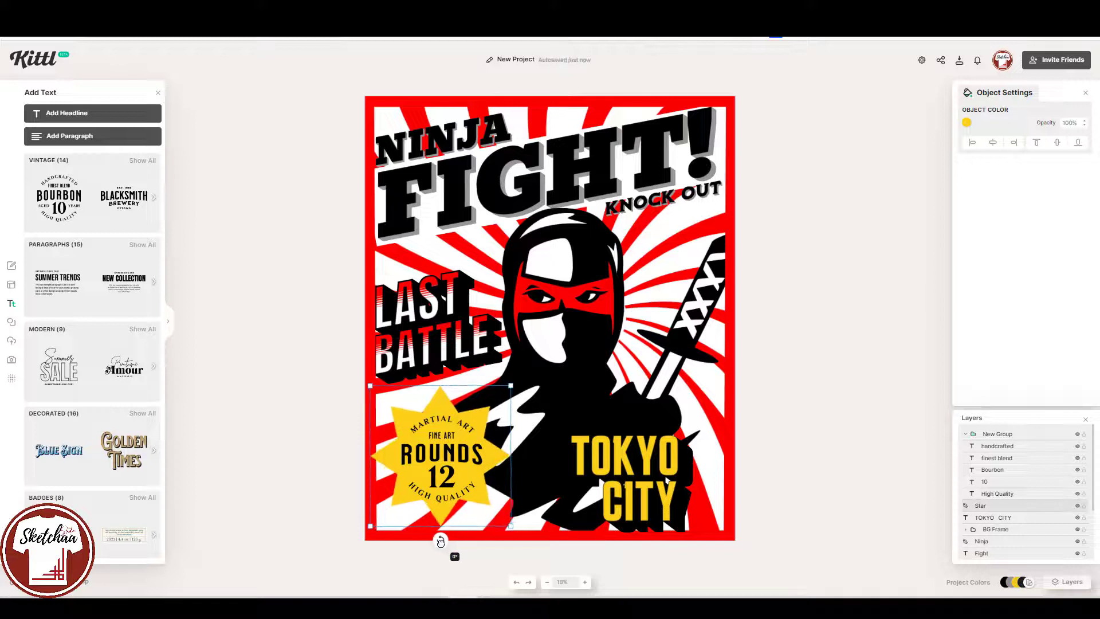
{"action": "left_click", "coordinate": [793, 506]}
Enlarge the TOKYO CITY text slightly and move it closer to the poster's right border
{"action": "left_click", "coordinate": [678, 488]}
{"action": "left_click_drag", "start_coordinate": [701, 435], "coordinate": [707, 432]}
{"action": "left_click_drag", "start_coordinate": [662, 467], "coordinate": [672, 464]}
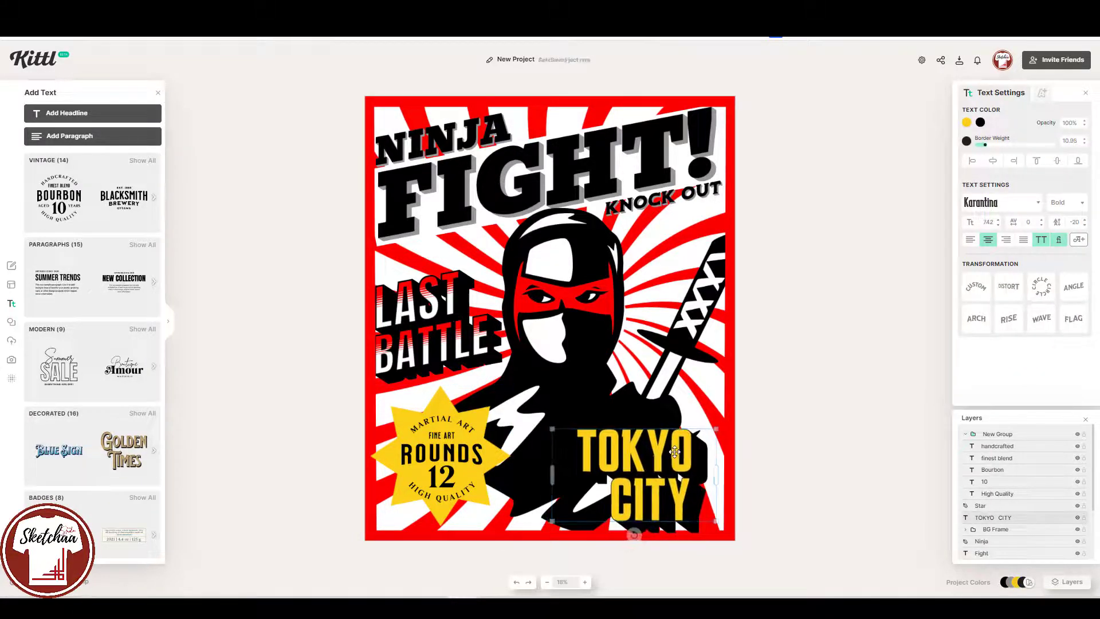
Add the Oblique Lines decoration to the TOKYO CITY text in the palette black
{"action": "left_click", "coordinate": [1044, 98]}
{"action": "left_click", "coordinate": [1040, 261]}
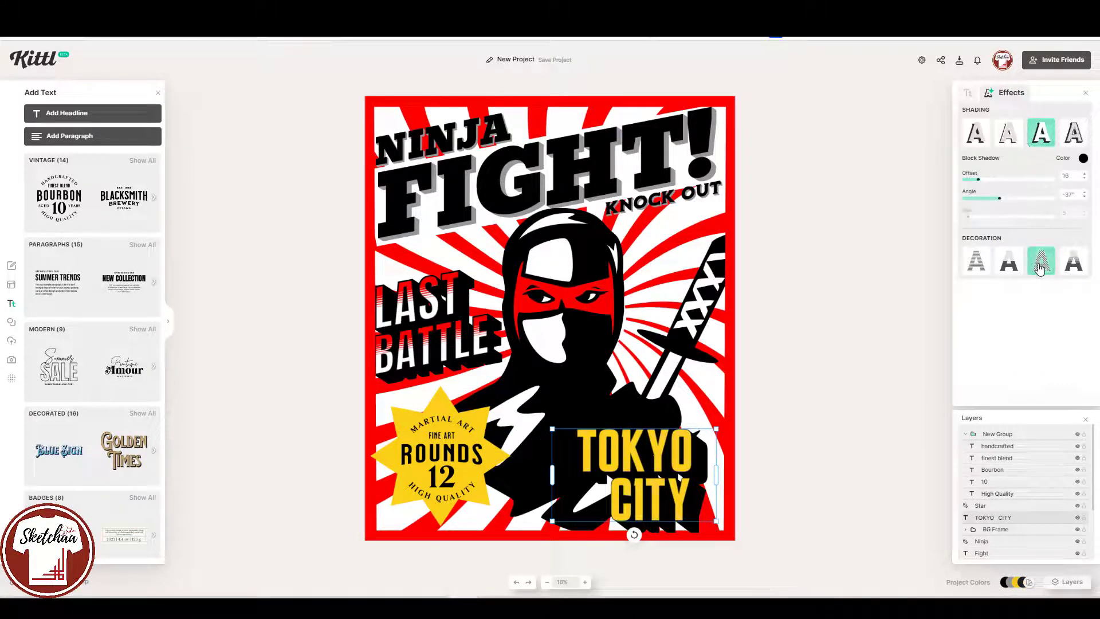
{"action": "left_click", "coordinate": [1083, 288]}
{"action": "left_click", "coordinate": [981, 460]}
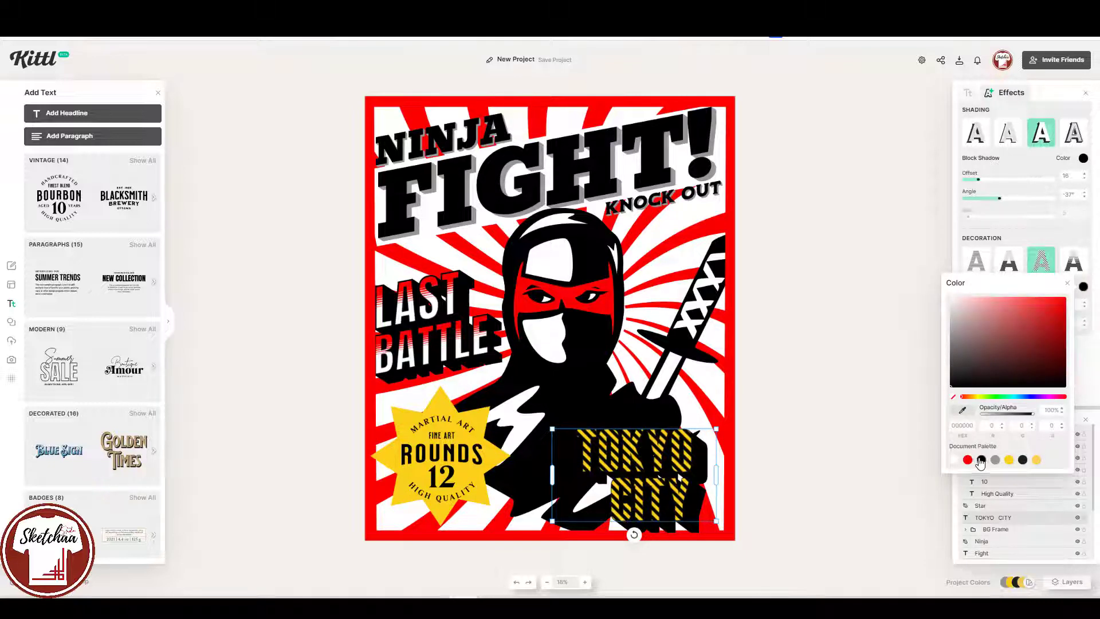
{"action": "left_click", "coordinate": [899, 302]}
Reduce the oblique line weight of the TOKYO CITY text to 2% and nudge the text slightly
{"action": "left_click", "coordinate": [671, 484]}
{"action": "left_click", "coordinate": [1043, 96]}
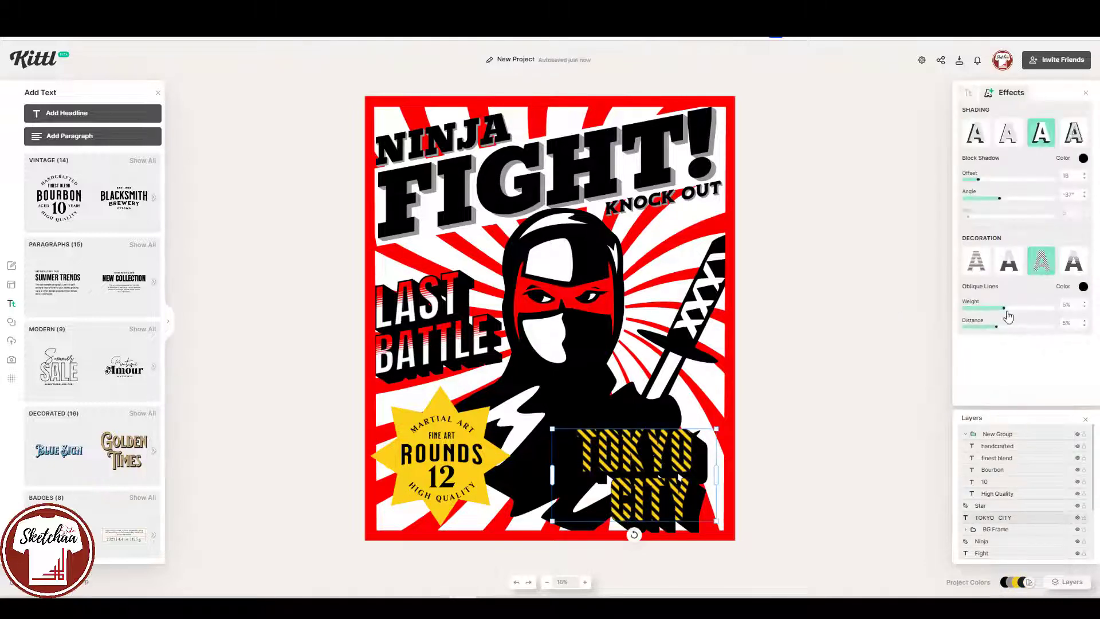
{"action": "left_click_drag", "start_coordinate": [1007, 313], "coordinate": [992, 333]}
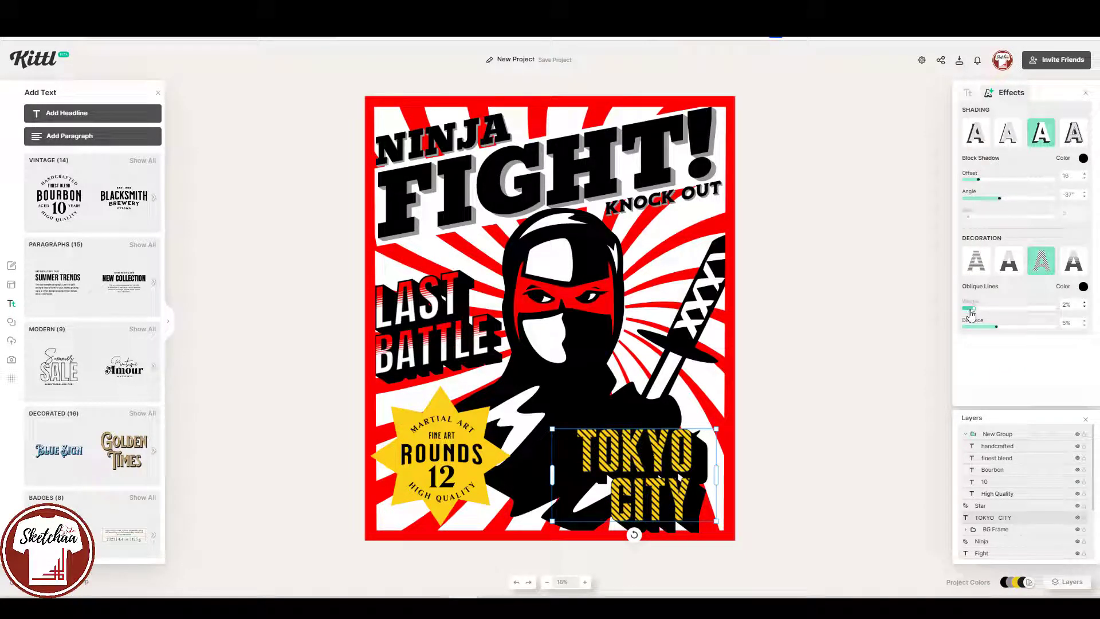
{"action": "left_click", "coordinate": [905, 340]}
{"action": "left_click", "coordinate": [676, 495]}
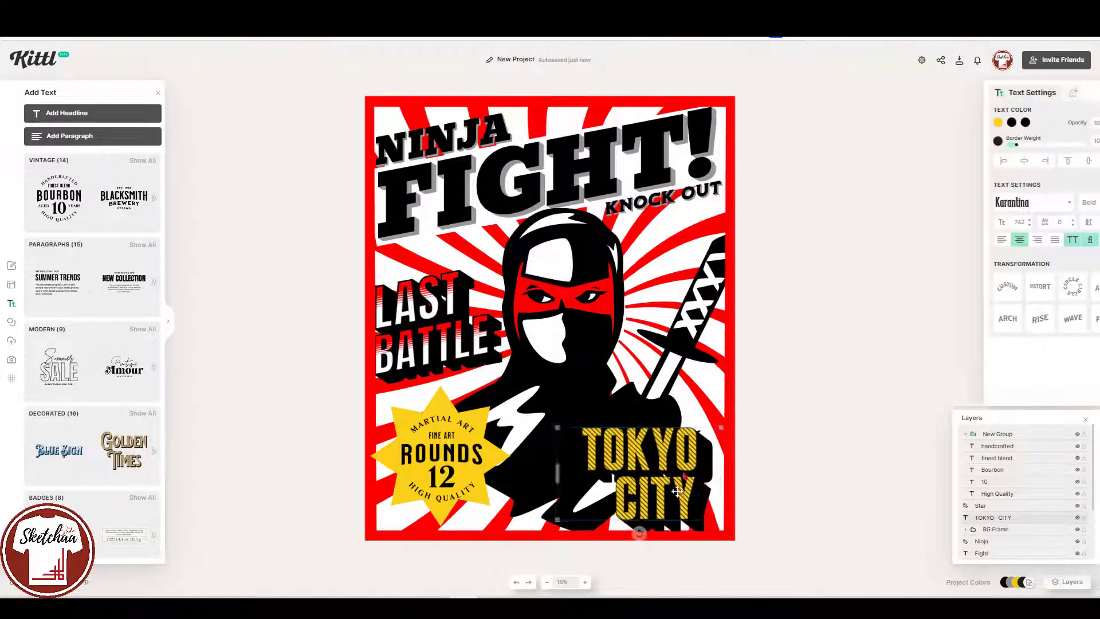
{"action": "left_click", "coordinate": [794, 484]}
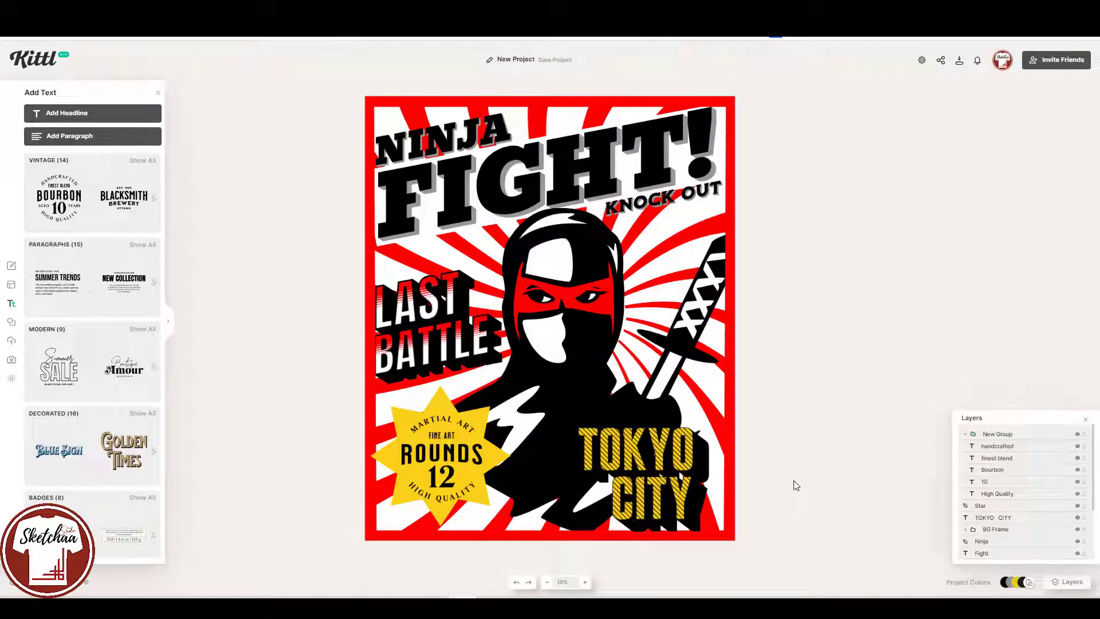
Recolour the ninja illustration's black areas with the palette red and its red eye band with black
{"action": "left_click", "coordinate": [474, 468]}
{"action": "left_click", "coordinate": [786, 437]}
{"action": "left_click", "coordinate": [629, 311]}
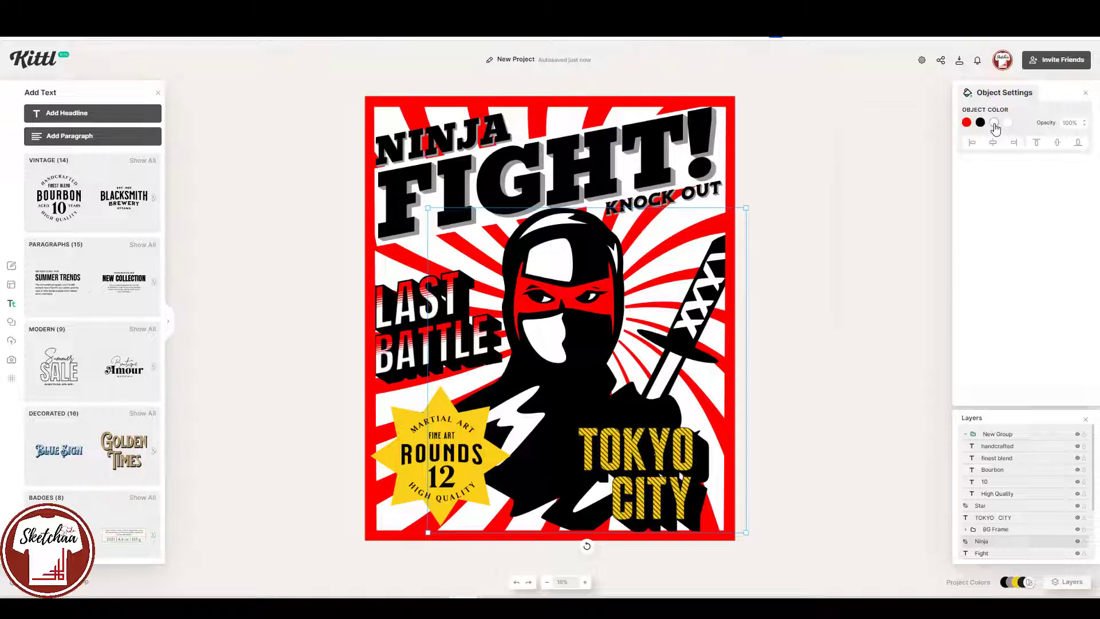
{"action": "left_click", "coordinate": [981, 122]}
{"action": "left_click", "coordinate": [867, 302]}
{"action": "left_click", "coordinate": [981, 123]}
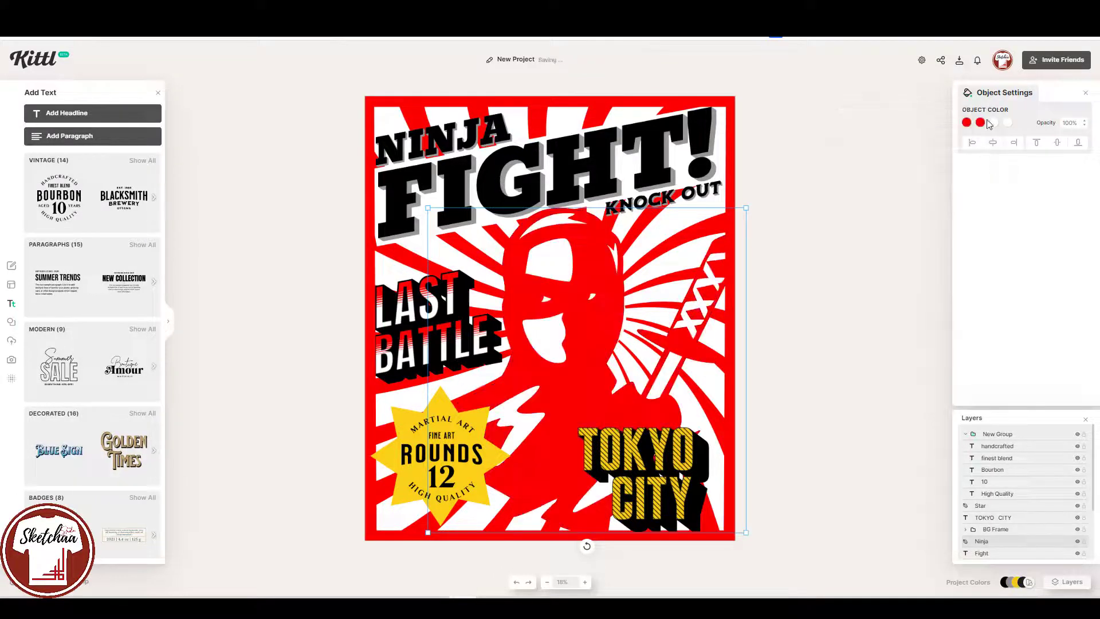
{"action": "left_click", "coordinate": [967, 122]}
{"action": "left_click", "coordinate": [865, 295]}
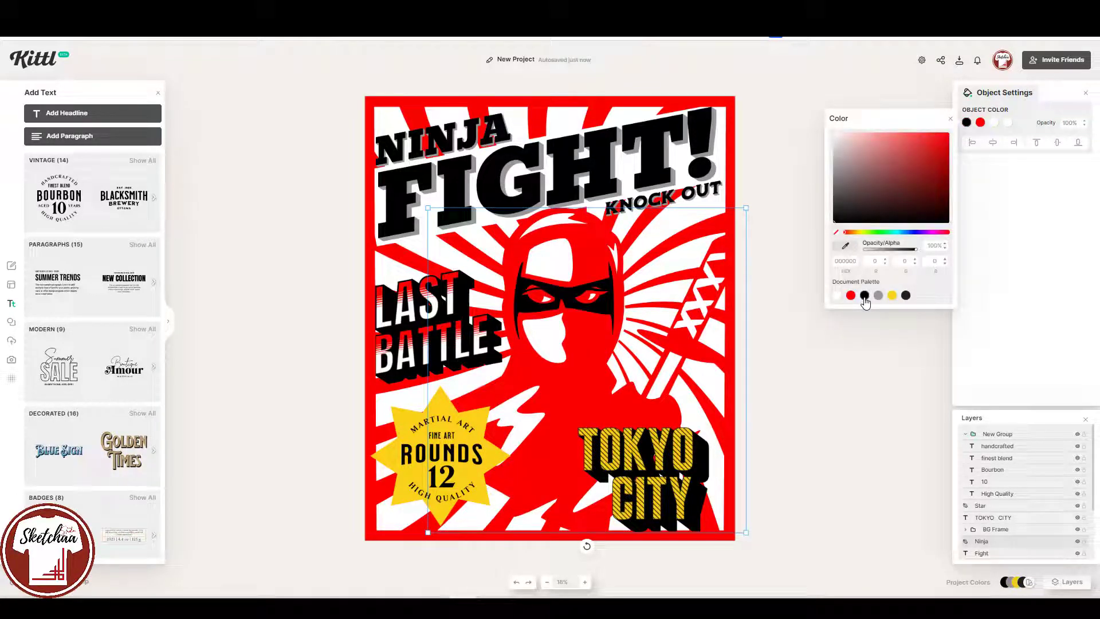
Try the palette black on the ninja's white sword blade and highlights, and restore both to white
{"action": "left_click", "coordinate": [1008, 123]}
{"action": "left_click", "coordinate": [906, 296]}
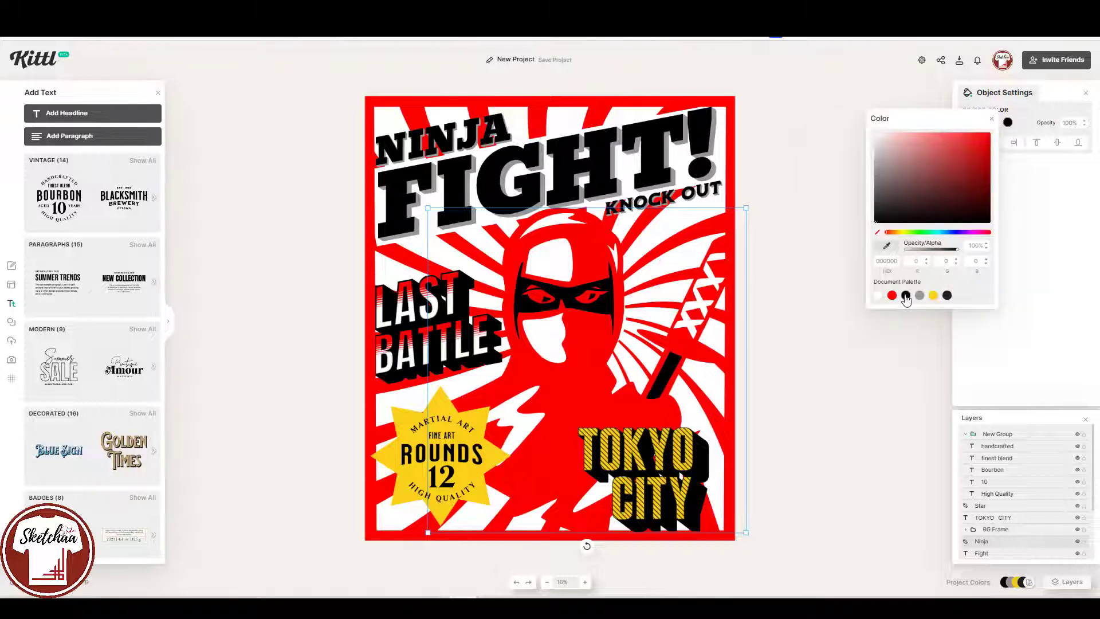
{"action": "left_click", "coordinate": [995, 122]}
{"action": "left_click", "coordinate": [994, 122]}
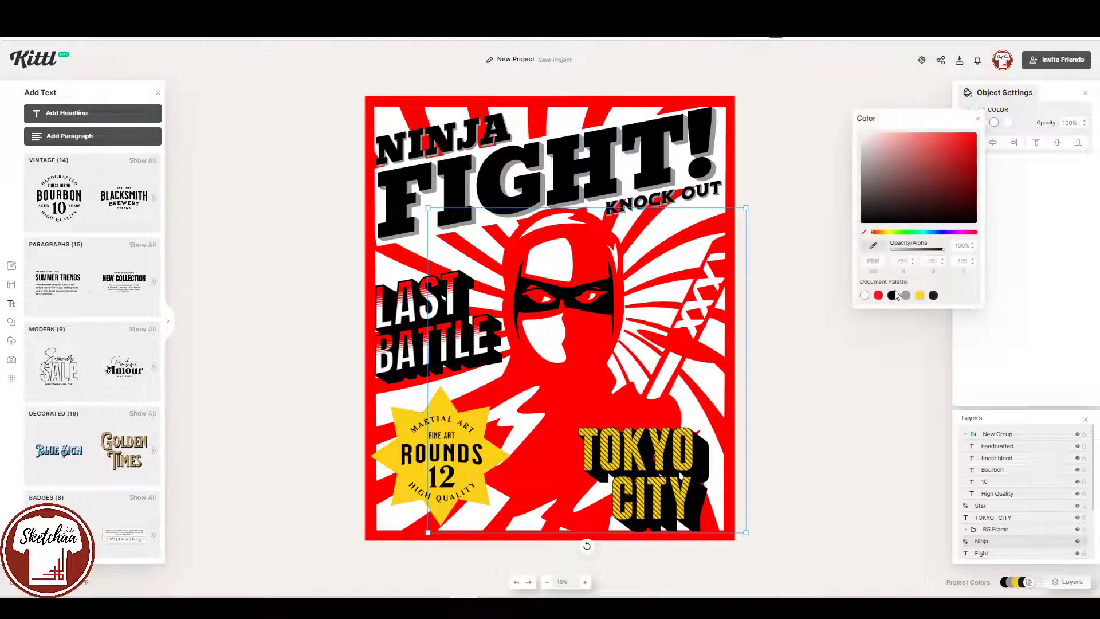
{"action": "left_click", "coordinate": [892, 296]}
{"action": "left_click", "coordinate": [865, 296]}
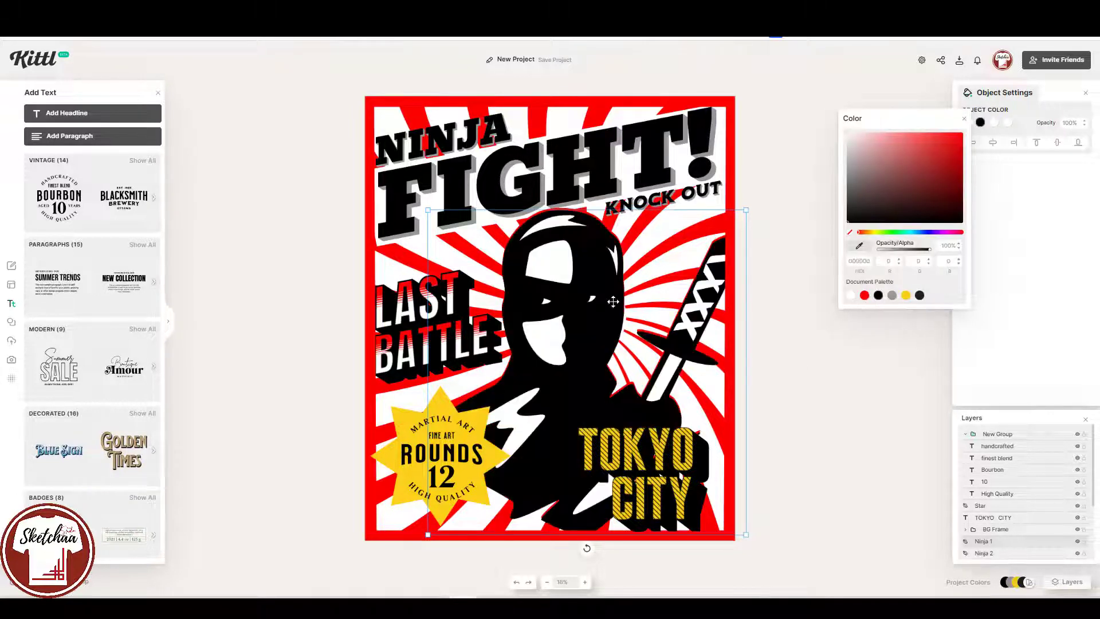
Offset the black ninja copy slightly up and left over the red one, and recolour its white highlights red
{"action": "left_click_drag", "start_coordinate": [614, 302], "coordinate": [594, 289]}
{"action": "left_click", "coordinate": [994, 122]}
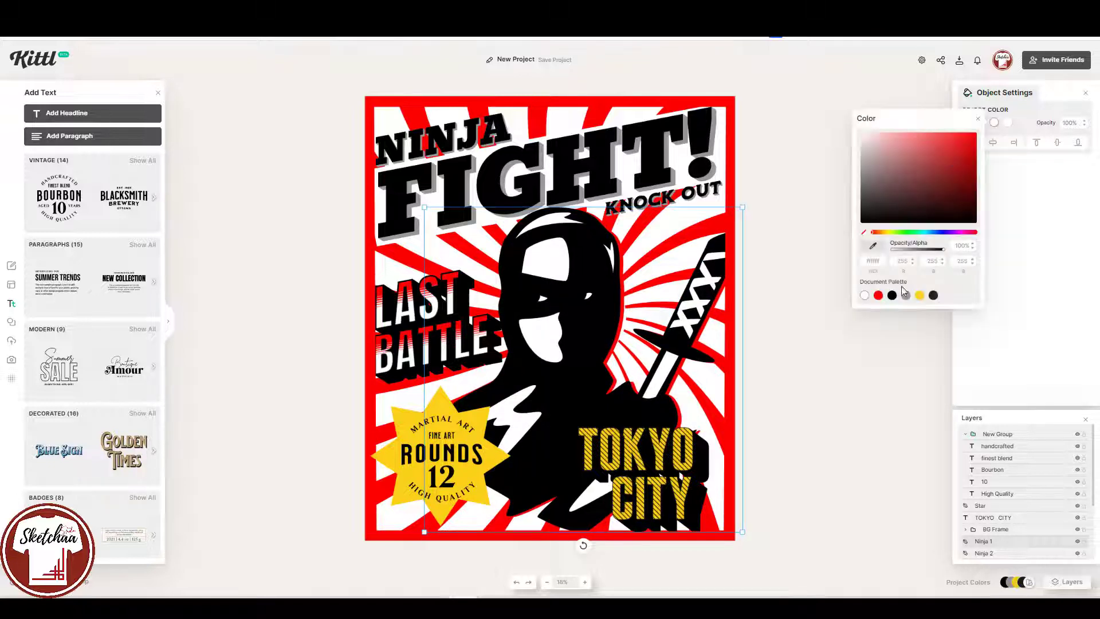
{"action": "left_click", "coordinate": [878, 296]}
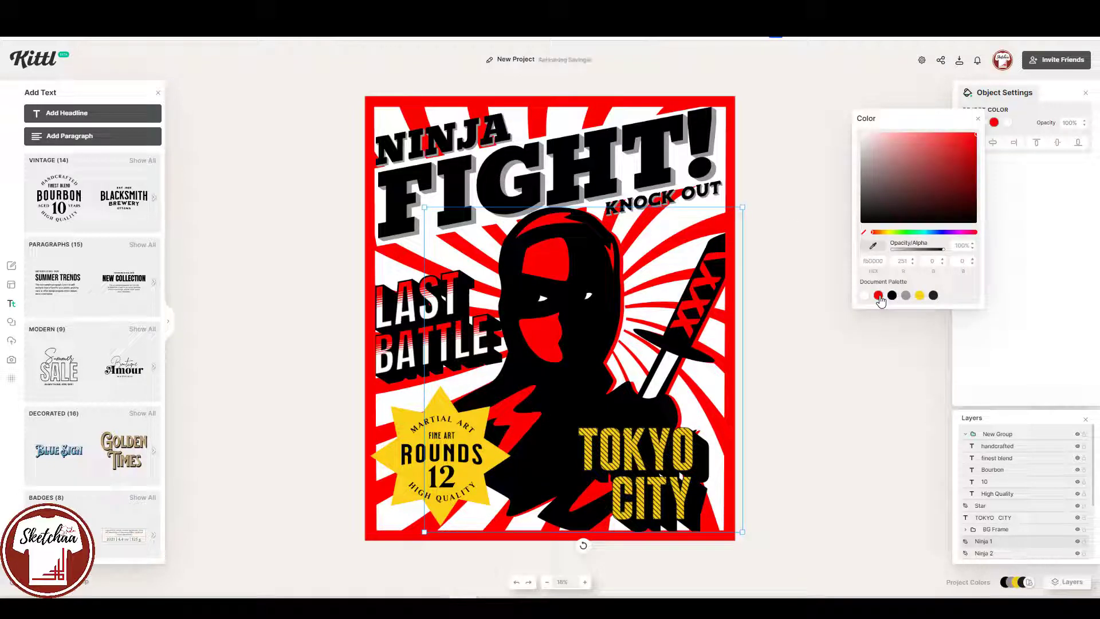
{"action": "left_click", "coordinate": [853, 301]}
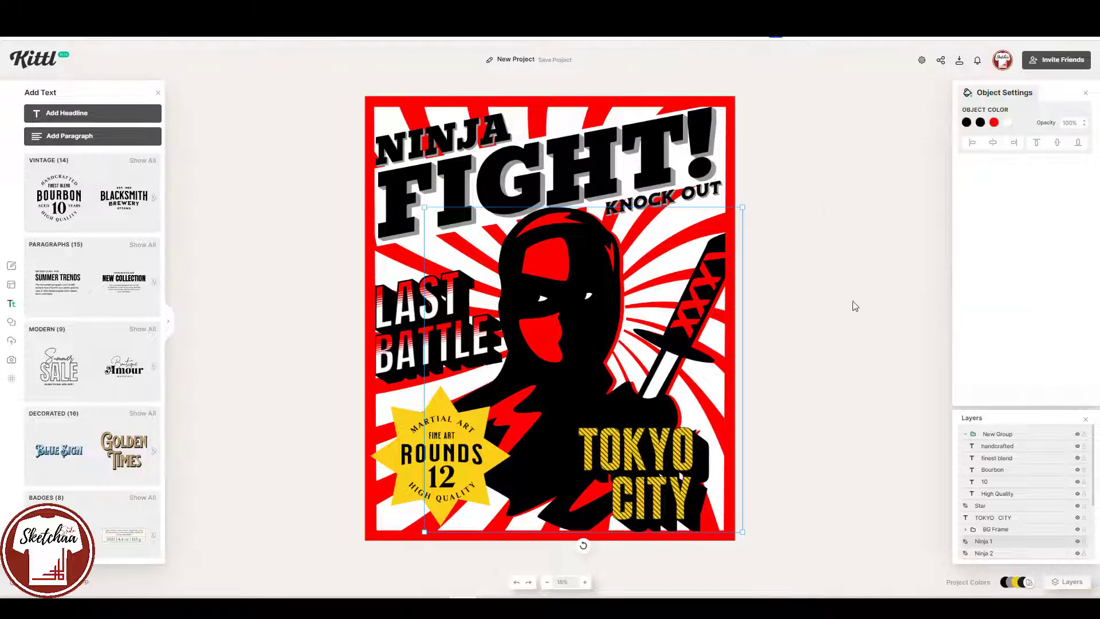
Shrink the yellow star and its badge text slightly, and enlarge the TOKYO CITY text a little
{"action": "left_click", "coordinate": [844, 402]}
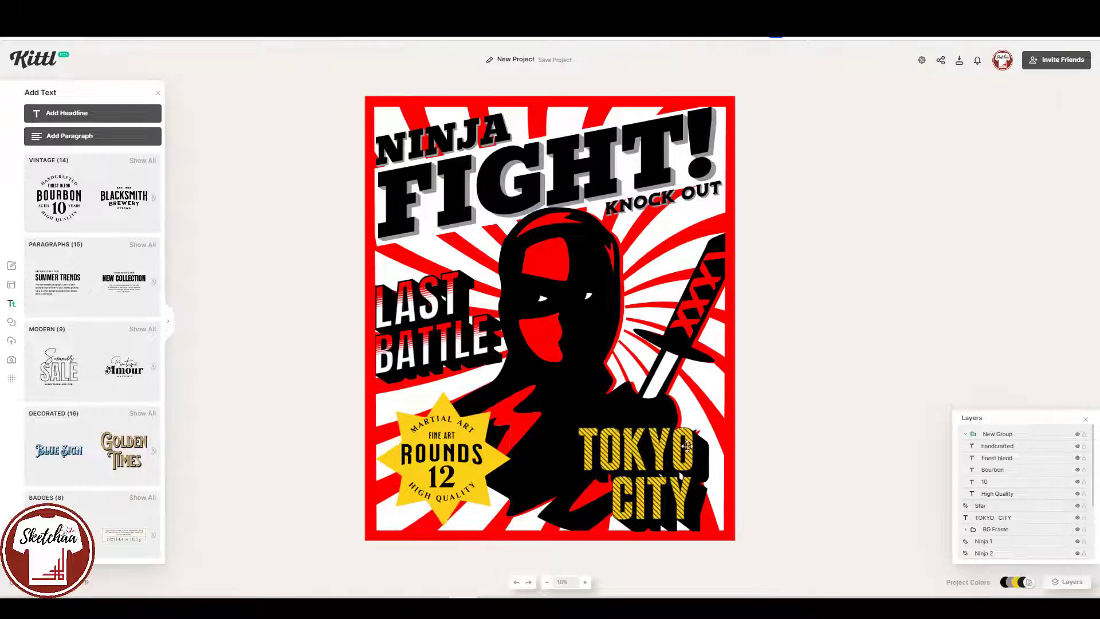
{"action": "left_click_drag", "start_coordinate": [688, 445], "coordinate": [683, 445]}
{"action": "left_click", "coordinate": [853, 423]}
{"action": "left_click", "coordinate": [458, 455]}
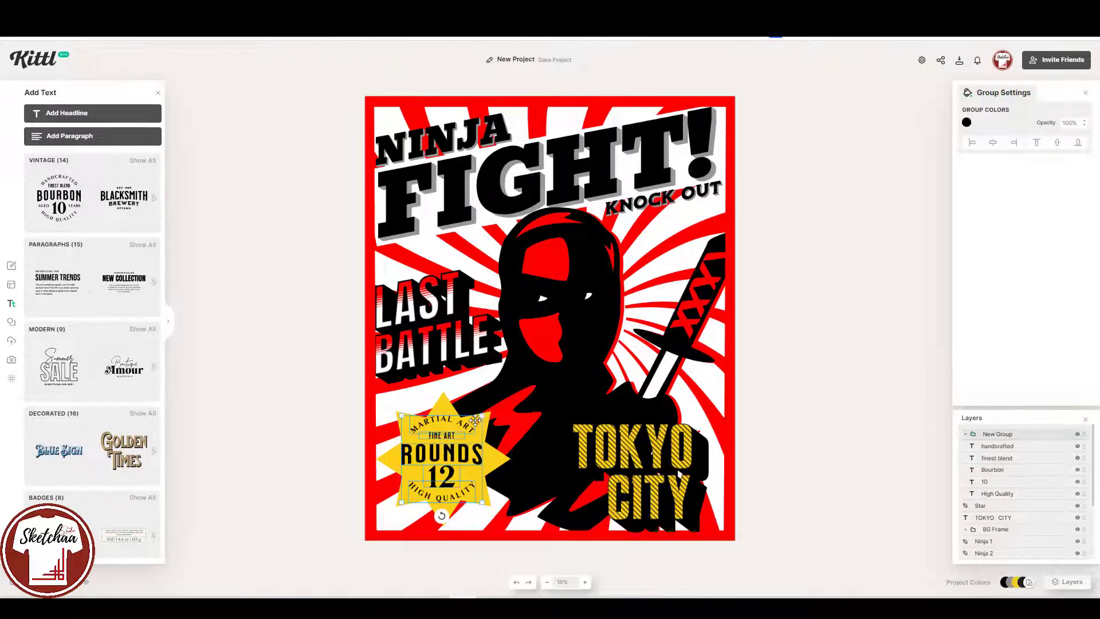
{"action": "left_click_drag", "start_coordinate": [483, 416], "coordinate": [478, 421]}
{"action": "left_click", "coordinate": [786, 444]}
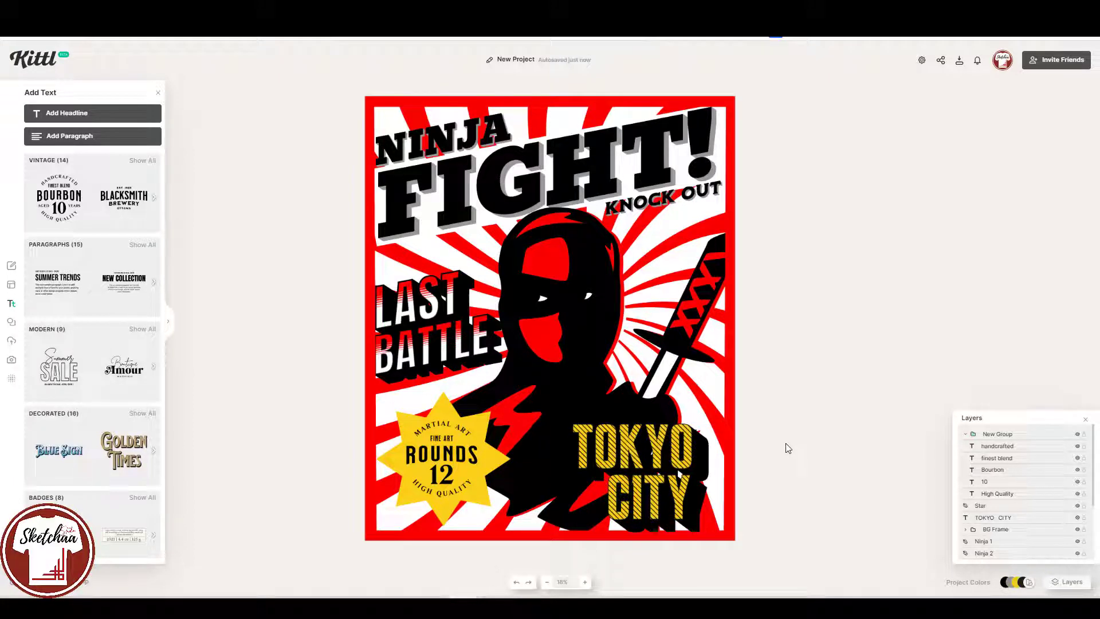
Search the elements for "ninja", add the four-pointed throwing star, and place it shrunken and tilted below KNOCK OUT
{"action": "left_click", "coordinate": [11, 322]}
{"action": "left_click", "coordinate": [64, 113]}
{"action": "type", "text": "ninja"}
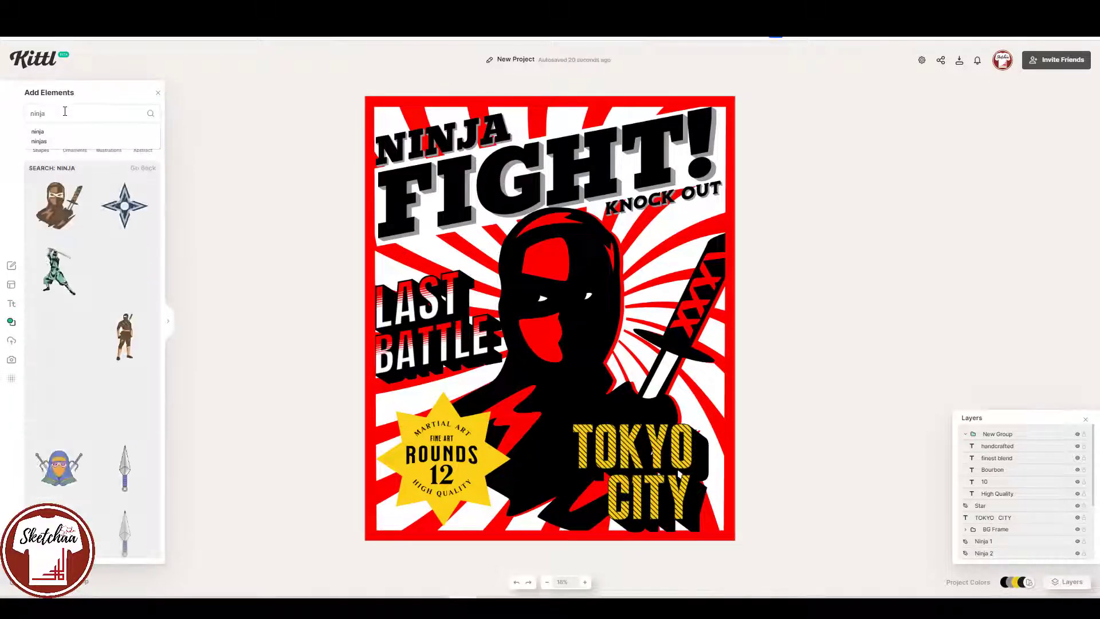
{"action": "left_click", "coordinate": [125, 206]}
{"action": "left_click_drag", "start_coordinate": [550, 306], "coordinate": [674, 247]}
{"action": "left_click_drag", "start_coordinate": [736, 321], "coordinate": [674, 303]}
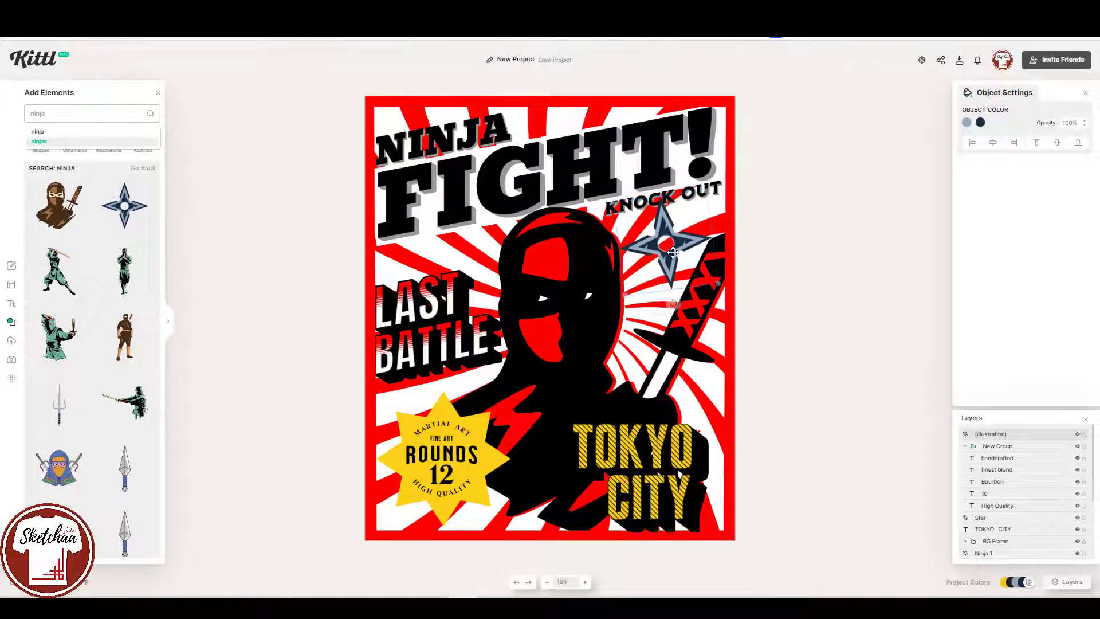
Recolour the throwing star's light blue areas with the palette grey and its dark blue areas with black
{"action": "left_click", "coordinate": [968, 124]}
{"action": "left_click", "coordinate": [878, 295]}
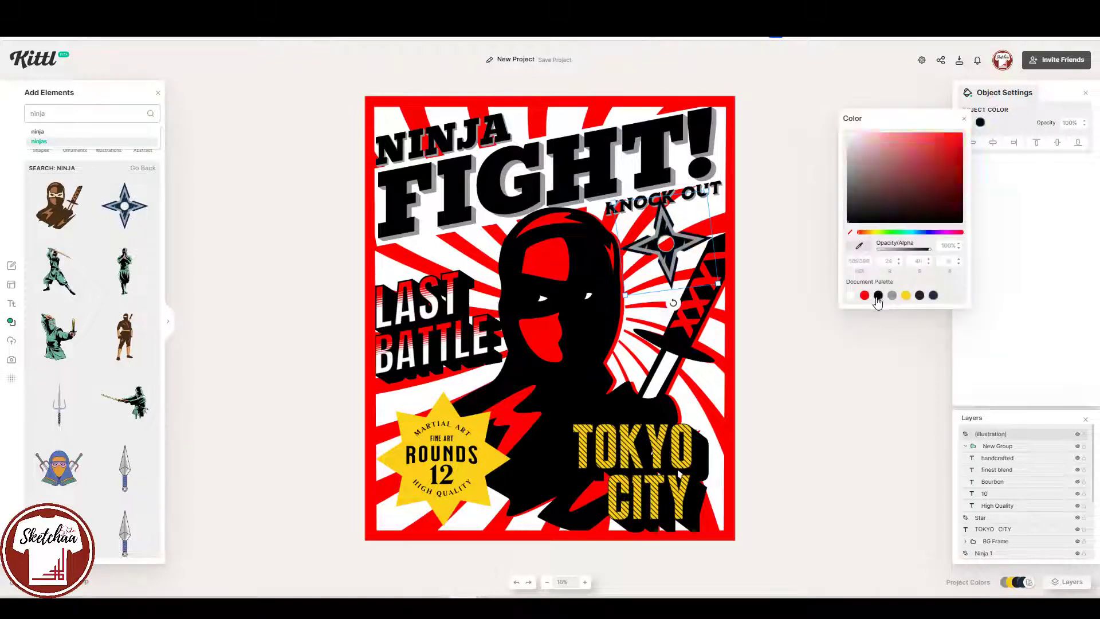
{"action": "left_click", "coordinate": [776, 300]}
{"action": "left_click", "coordinate": [663, 242]}
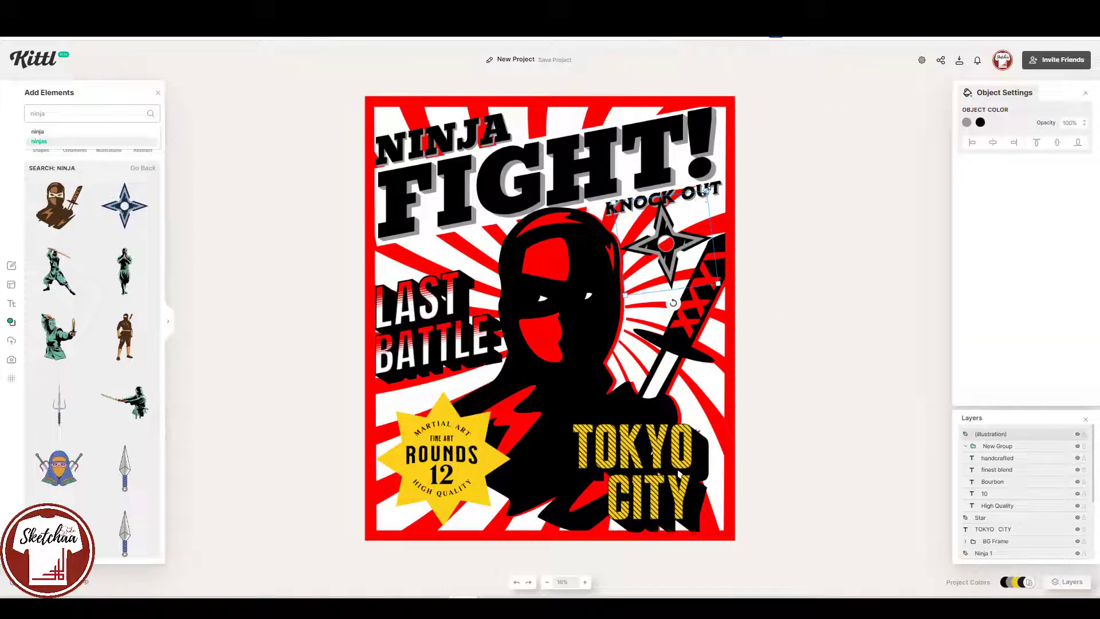
Duplicate the grey-and-black throwing star below KNOCK OUT, rotate the copy slightly and place it just below the original
{"action": "left_click_drag", "start_coordinate": [706, 190], "coordinate": [666, 272]}
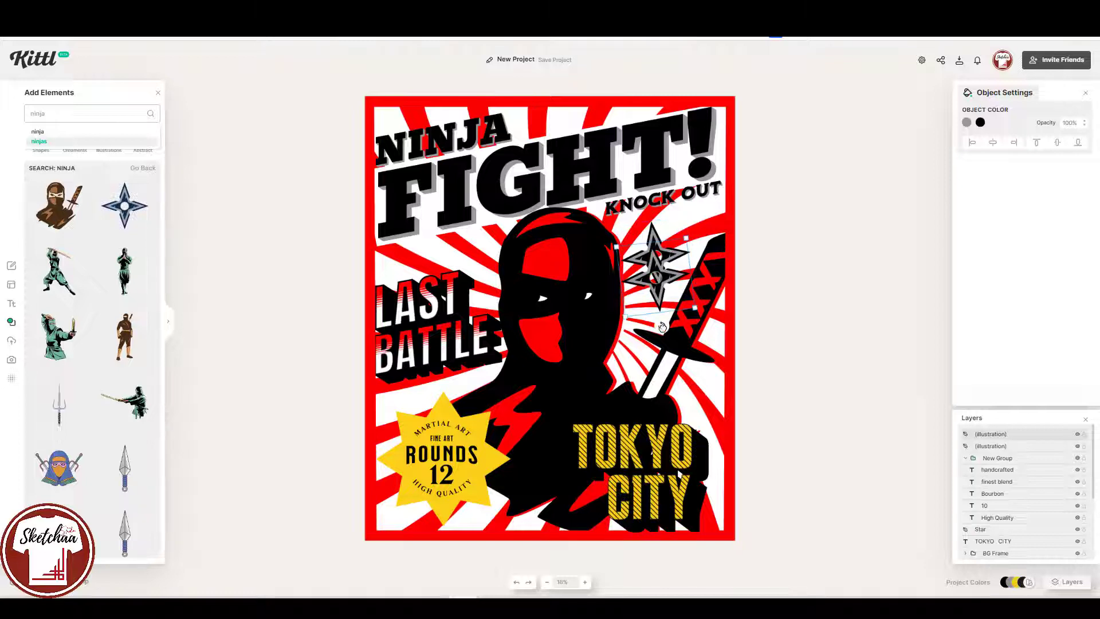
{"action": "left_click_drag", "start_coordinate": [663, 326], "coordinate": [648, 326]}
{"action": "left_click_drag", "start_coordinate": [658, 237], "coordinate": [668, 227]}
{"action": "left_click", "coordinate": [774, 276]}
{"action": "left_click", "coordinate": [655, 273]}
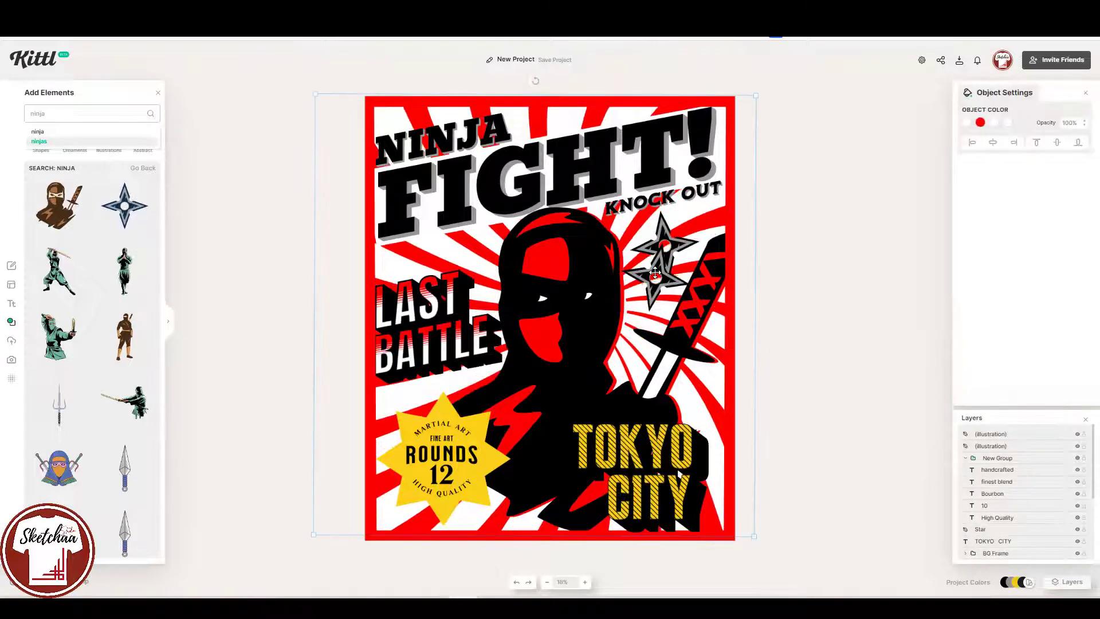
{"action": "left_click", "coordinate": [655, 273]}
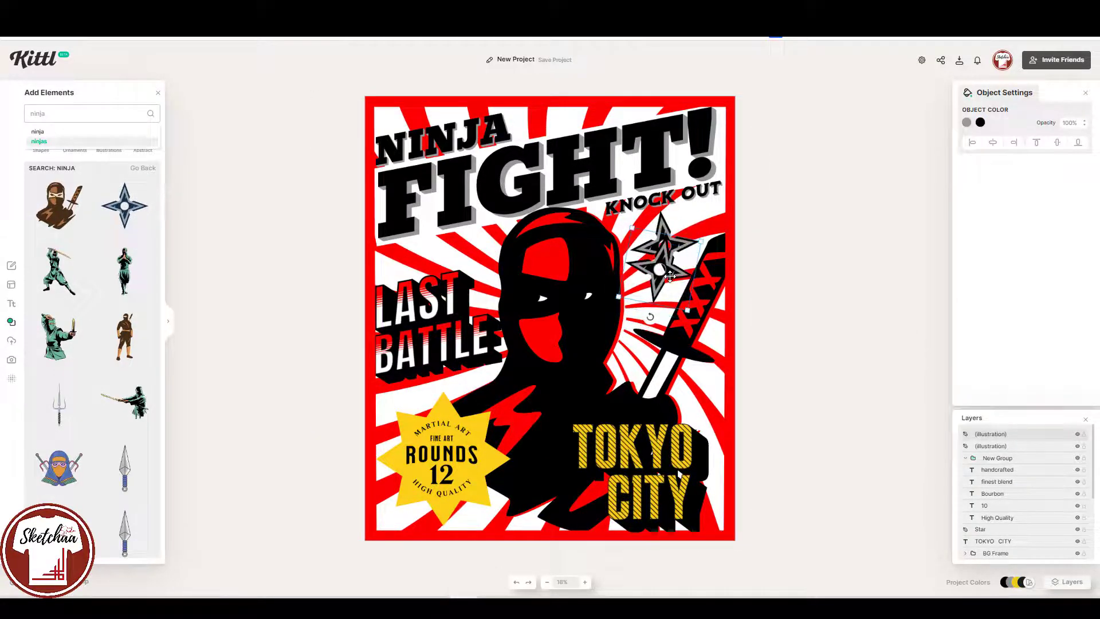
Add a third, smaller throwing star below KNOCK OUT, and shrink and spread the other two into a loose cluster
{"action": "left_click_drag", "start_coordinate": [670, 276], "coordinate": [688, 237]}
{"action": "left_click_drag", "start_coordinate": [720, 203], "coordinate": [697, 223]}
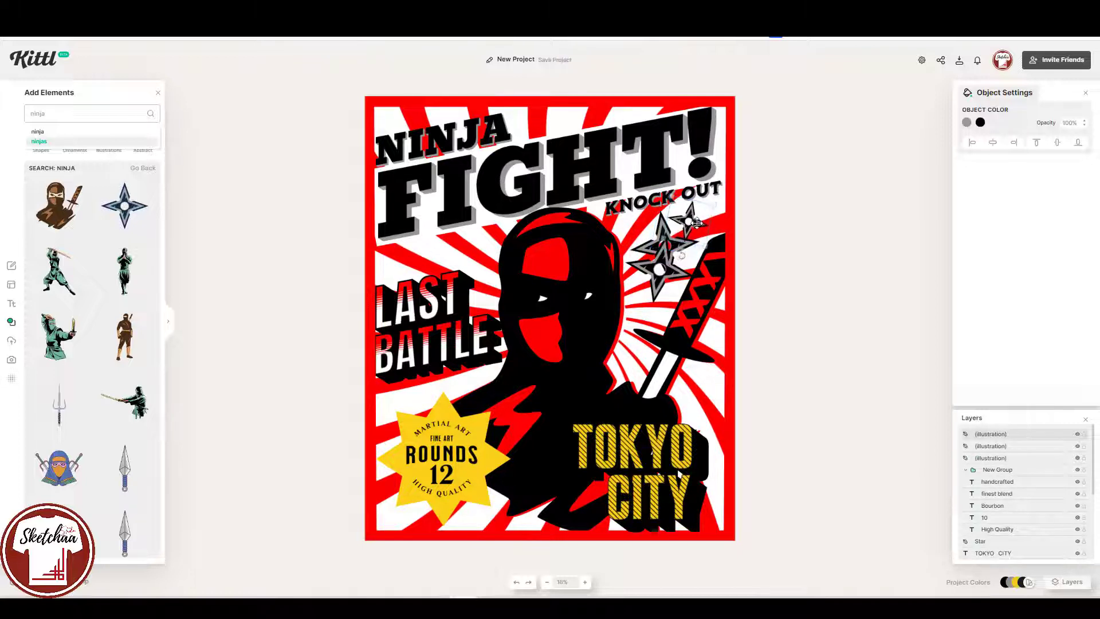
{"action": "left_click_drag", "start_coordinate": [659, 278], "coordinate": [654, 295]}
{"action": "left_click_drag", "start_coordinate": [669, 245], "coordinate": [679, 260]}
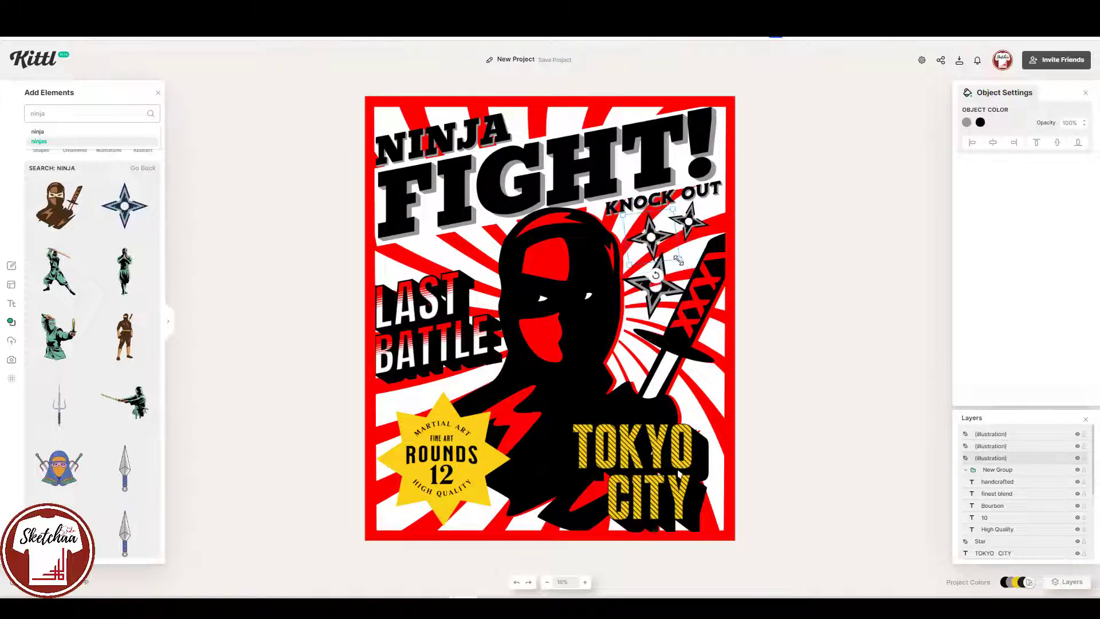
{"action": "left_click", "coordinate": [667, 292]}
{"action": "left_click_drag", "start_coordinate": [690, 317], "coordinate": [676, 305]}
{"action": "left_click_drag", "start_coordinate": [652, 282], "coordinate": [661, 280]}
{"action": "left_click", "coordinate": [802, 287]}
Add a square from the basic shapes, fill it with white and place it over the LAST BATTLE text
{"action": "left_click", "coordinate": [12, 267]}
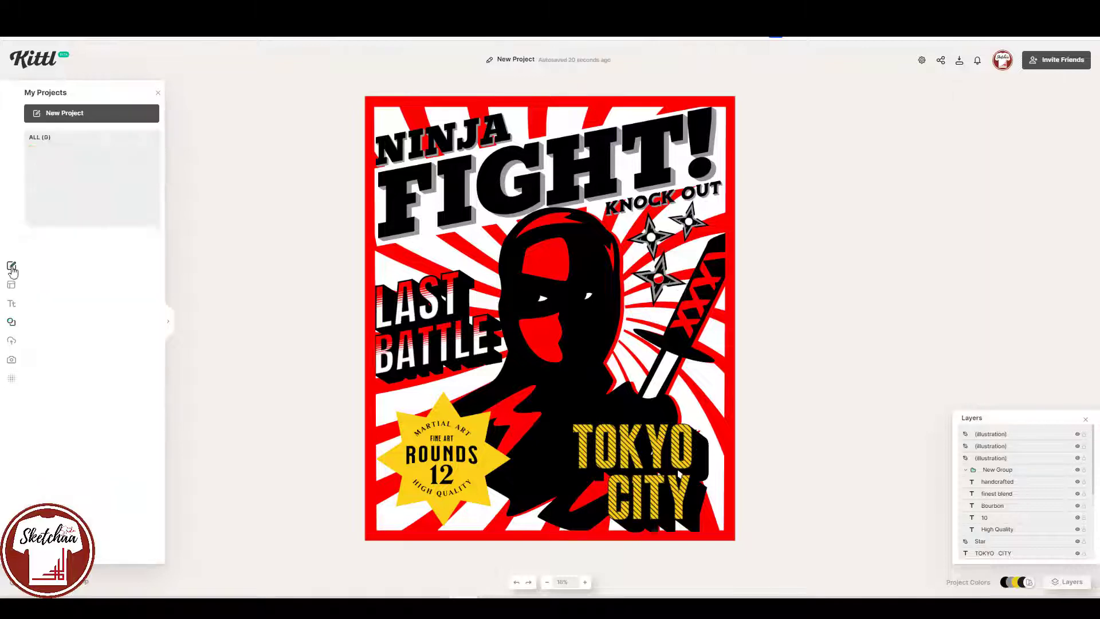
{"action": "left_click", "coordinate": [11, 303]}
{"action": "left_click", "coordinate": [11, 322]}
{"action": "left_click", "coordinate": [124, 289]}
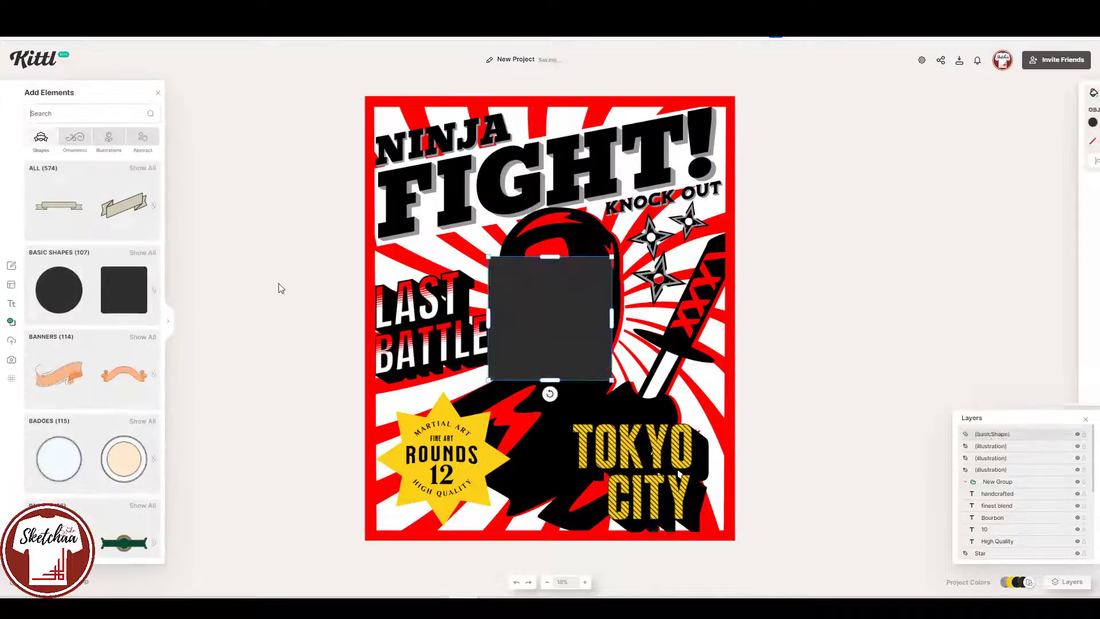
{"action": "left_click", "coordinate": [967, 122]}
{"action": "left_click", "coordinate": [835, 294]}
{"action": "left_click_drag", "start_coordinate": [550, 324], "coordinate": [467, 310]}
Group the three throwing stars and name the group Stars
{"action": "left_click", "coordinate": [993, 457]}
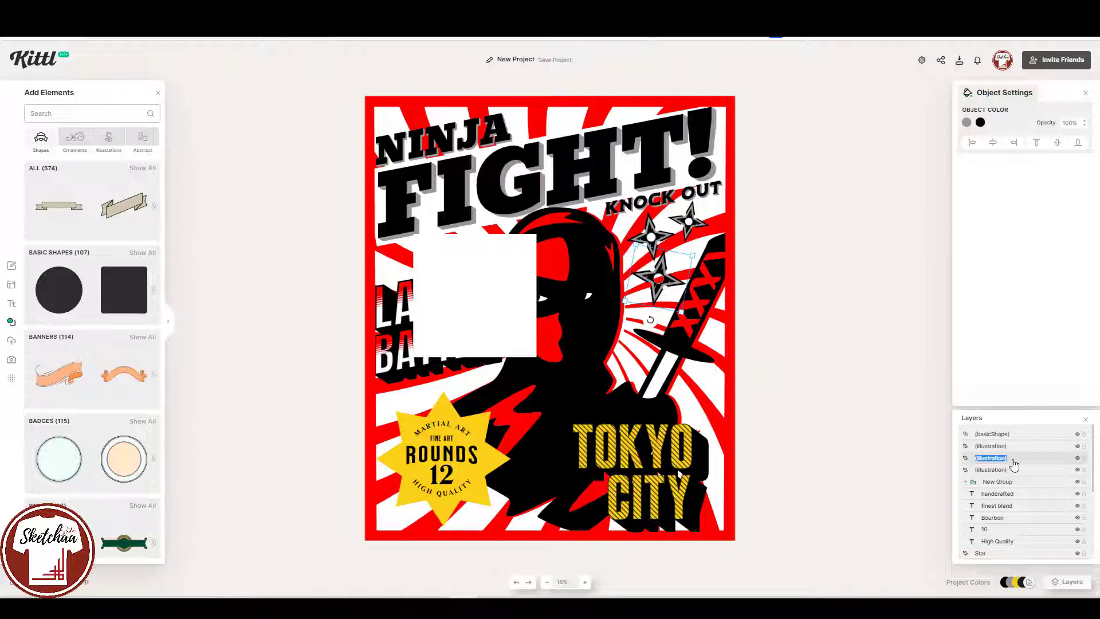
{"action": "left_click", "coordinate": [805, 422]}
{"action": "left_click", "coordinate": [689, 222]}
{"action": "left_click", "coordinate": [651, 237], "text": "shift"}
{"action": "left_click", "coordinate": [659, 280], "text": "shift"}
{"action": "right_click", "coordinate": [661, 296]}
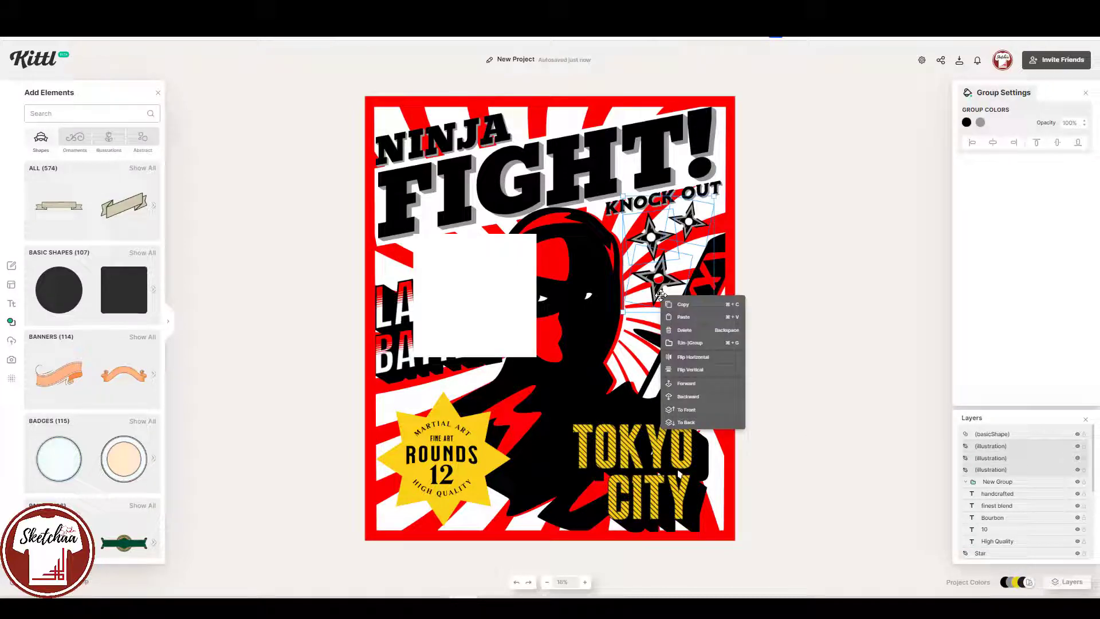
{"action": "left_click", "coordinate": [702, 343]}
{"action": "double_click", "coordinate": [1012, 447]}
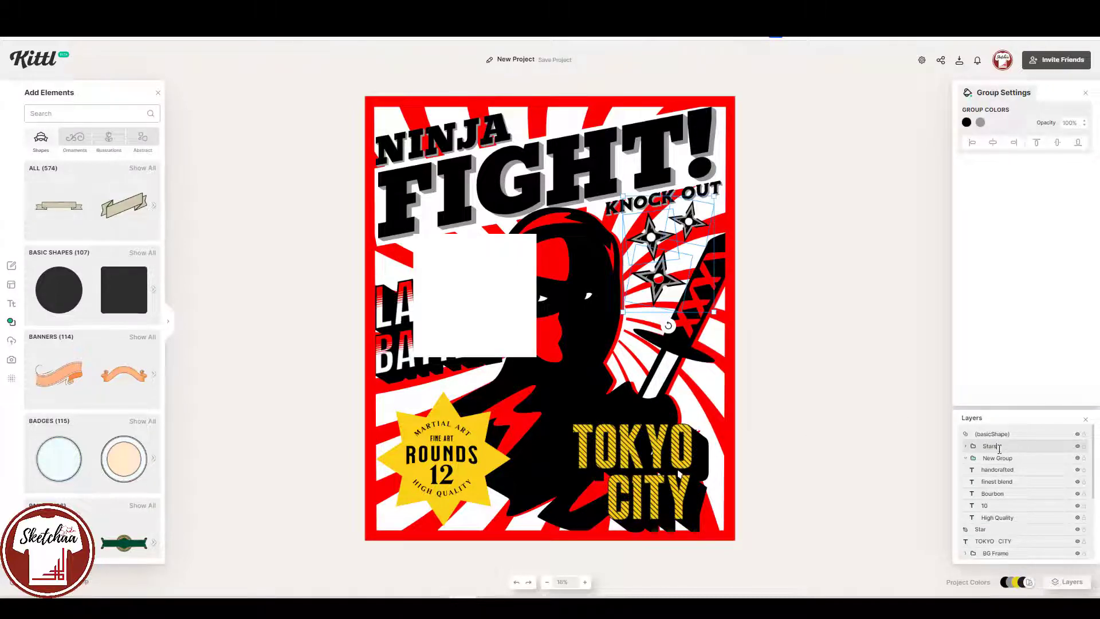
{"action": "left_click", "coordinate": [930, 457]}
Rename the badge text group as Rounds
{"action": "left_click", "coordinate": [1078, 458]}
{"action": "left_click", "coordinate": [1078, 458]}
{"action": "double_click", "coordinate": [1011, 460]}
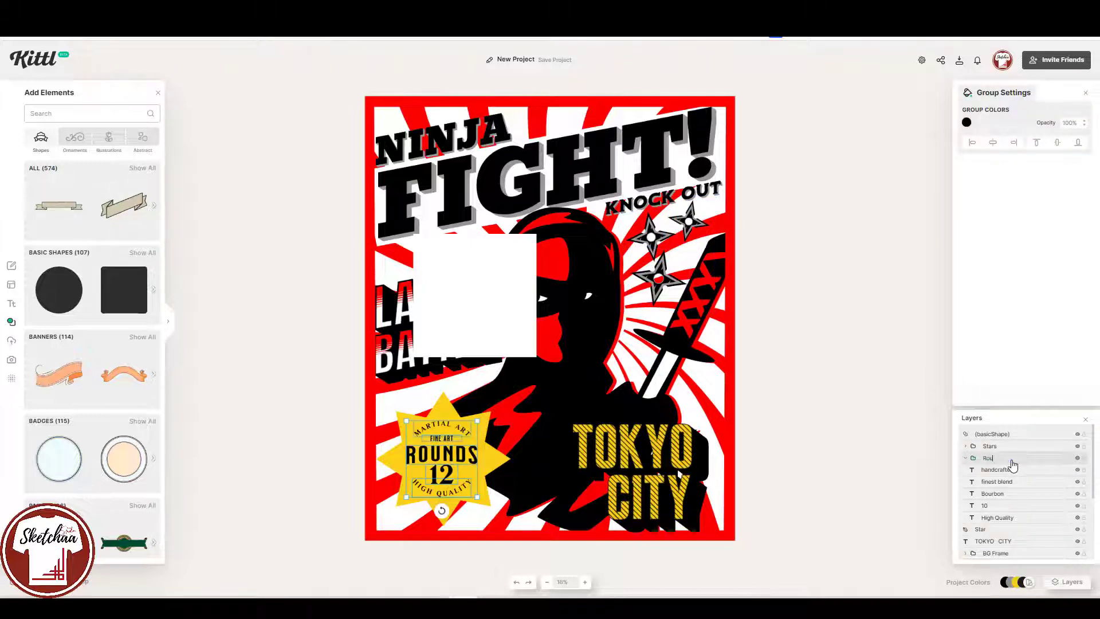
{"action": "left_click", "coordinate": [838, 454]}
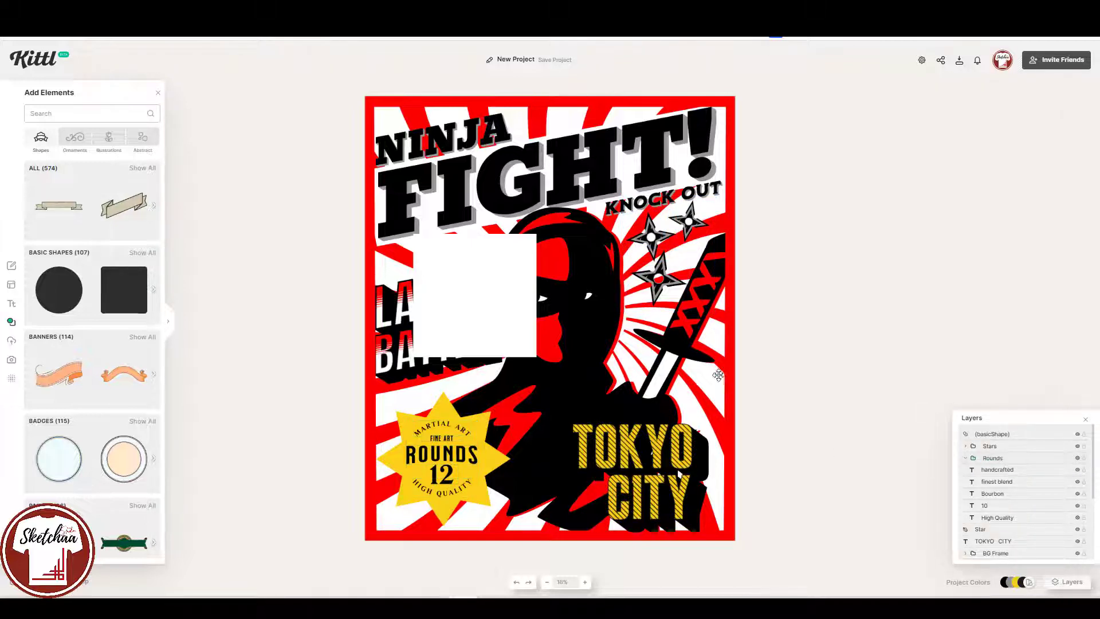
Rename the white square as Masking Shape 2 and place its layer beneath the Stars group
{"action": "double_click", "coordinate": [1006, 435]}
{"action": "type", "text": "Mi"}
{"action": "key", "text": "Return"}
{"action": "left_click_drag", "start_coordinate": [1038, 437], "coordinate": [1037, 452]}
Shrink the white masking square behind the lowest throwing star's centre hole, and nudge it slightly right with the stars
{"action": "left_click_drag", "start_coordinate": [518, 354], "coordinate": [671, 275]}
{"action": "left_click_drag", "start_coordinate": [664, 263], "coordinate": [666, 279]}
{"action": "left_click", "coordinate": [781, 299]}
{"action": "left_click", "coordinate": [1040, 450]}
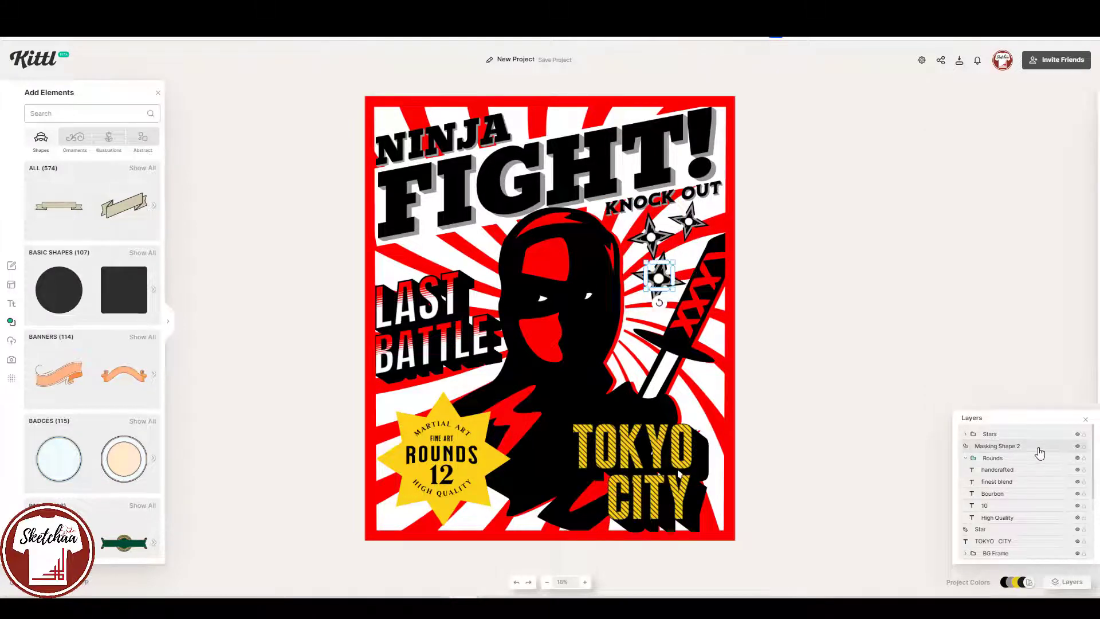
{"action": "mouse_move", "coordinate": [667, 276]}
{"action": "left_mouse_down"}
{"action": "mouse_move", "coordinate": [664, 308]}
{"action": "mouse_move", "coordinate": [663, 279]}
{"action": "left_mouse_up"}
{"action": "left_click", "coordinate": [667, 276]}
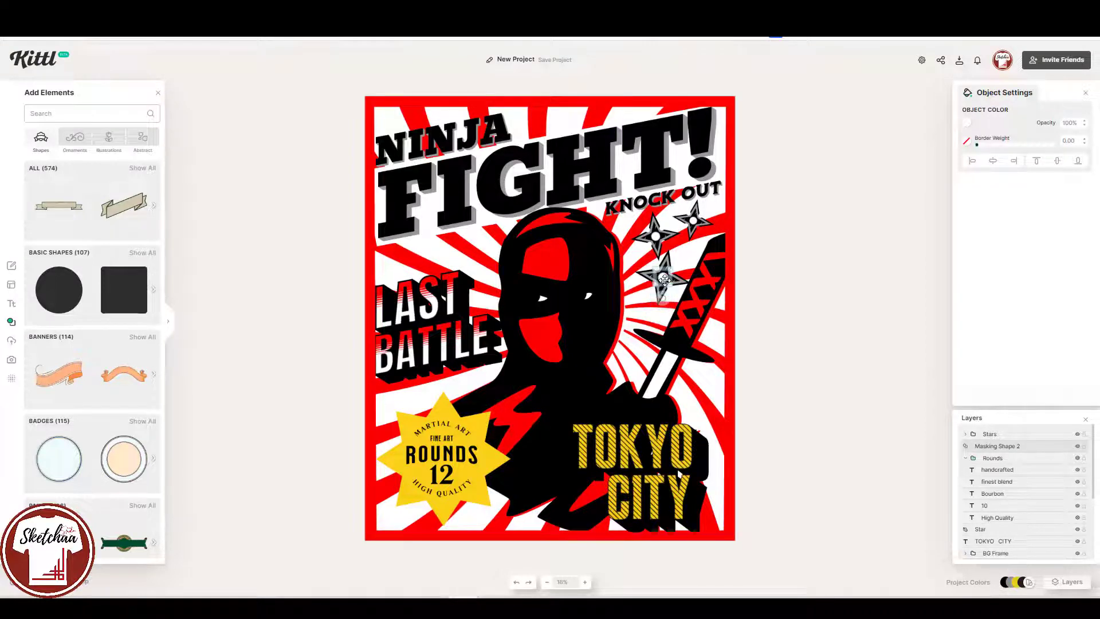
{"action": "left_click", "coordinate": [782, 291]}
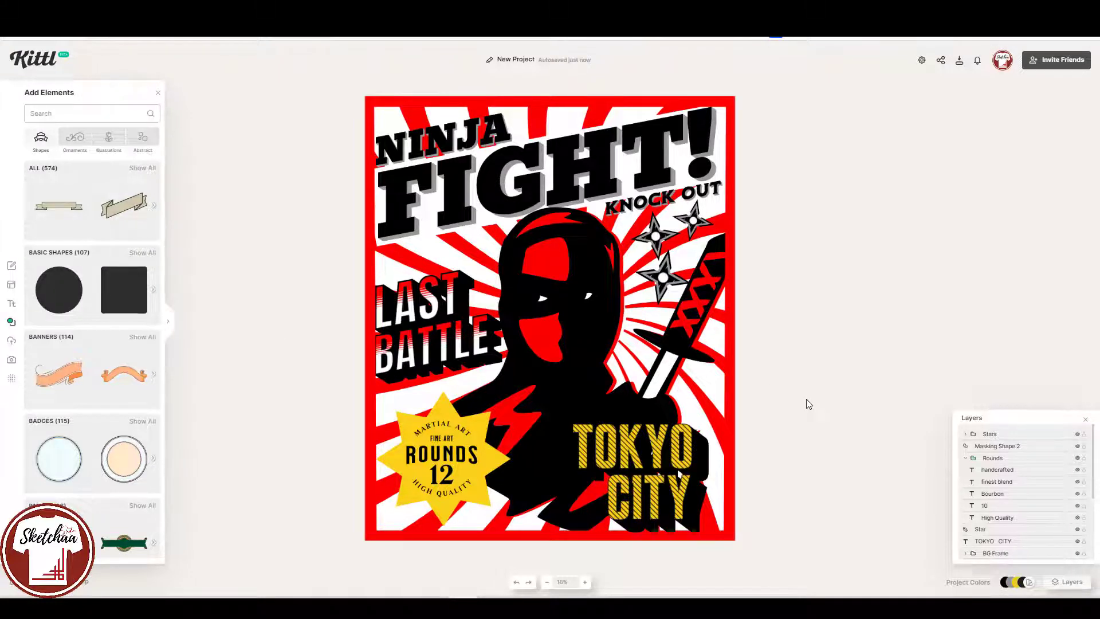
Move the Last and Battle text layers together above the BG Frame group
{"action": "left_click", "coordinate": [452, 364]}
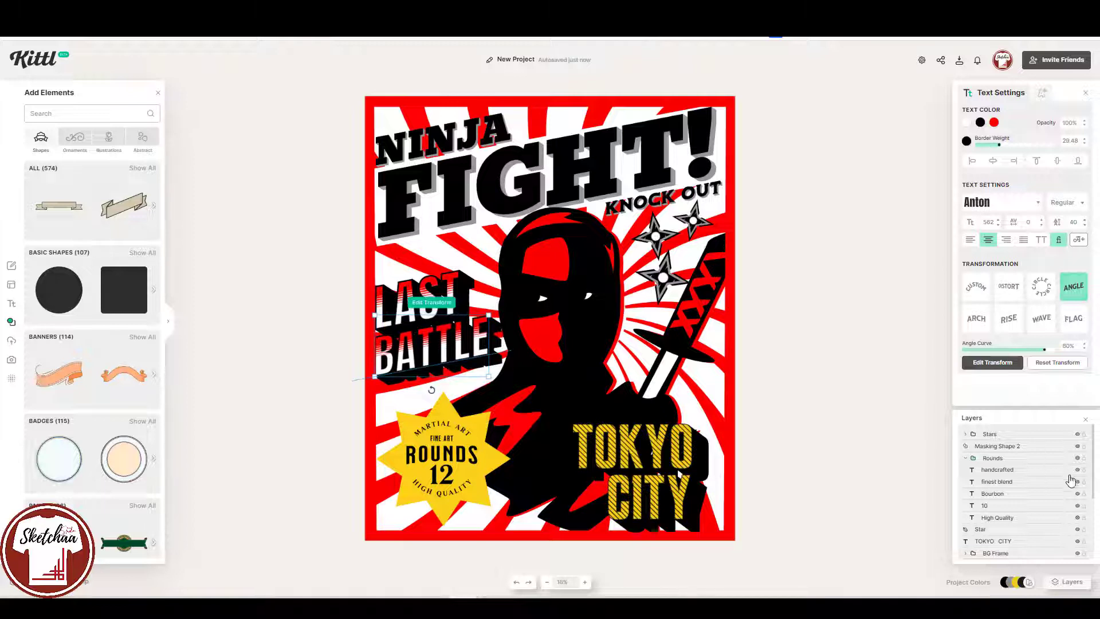
{"action": "scroll", "coordinate": [1039, 507], "scroll_direction": "down", "scroll_amount": 3}
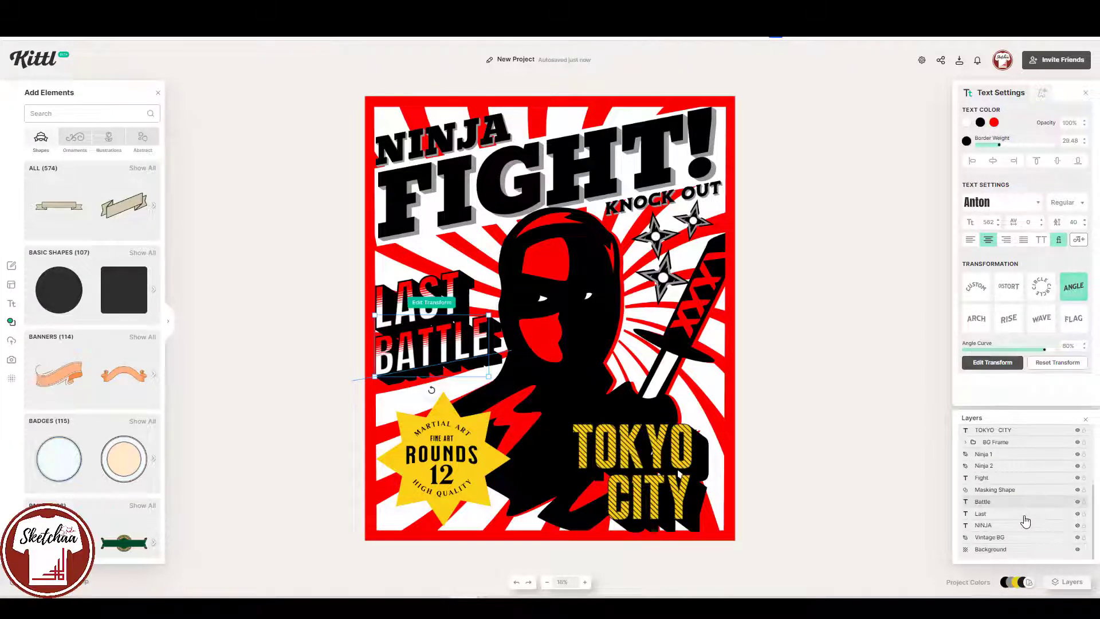
{"action": "left_click", "coordinate": [1029, 514], "text": "shift"}
{"action": "left_click_drag", "start_coordinate": [1029, 513], "coordinate": [1033, 546]}
{"action": "scroll", "coordinate": [1026, 487], "scroll_direction": "down", "scroll_amount": 2}
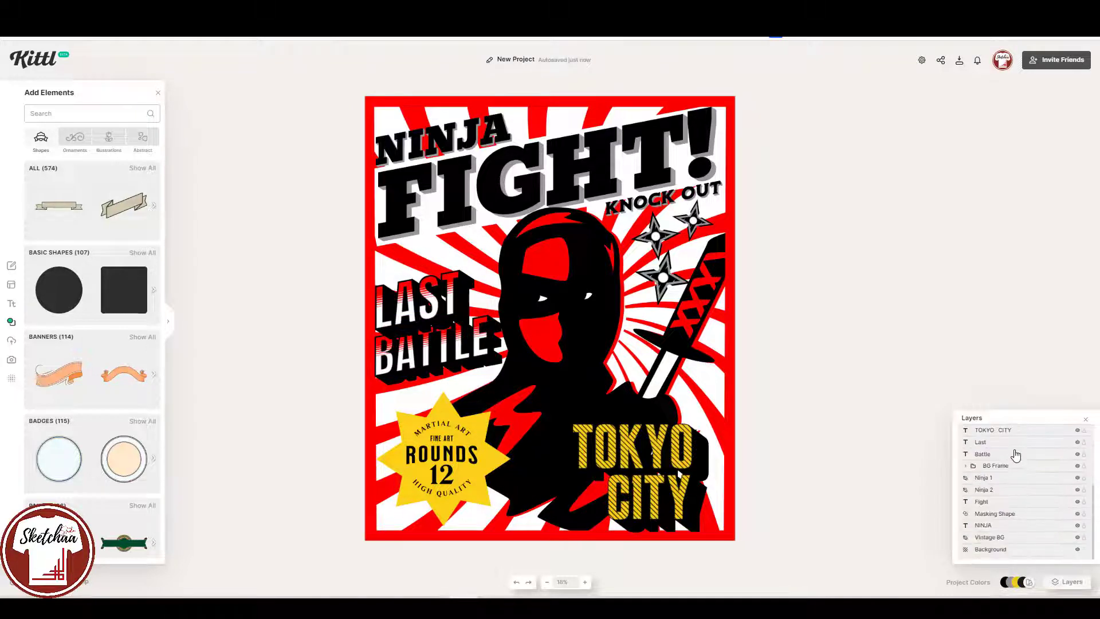
Bring the Battle layer above Last, and shift the BATTLE text slightly down and left
{"action": "left_click", "coordinate": [1015, 443]}
{"action": "left_click_drag", "start_coordinate": [1018, 462], "coordinate": [1017, 446]}
{"action": "left_click", "coordinate": [875, 430]}
{"action": "left_click_drag", "start_coordinate": [433, 384], "coordinate": [430, 388]}
{"action": "left_click", "coordinate": [820, 351]}
Try red, white and grey on the yellow badge star, and settle on the palette's dark charcoal
{"action": "left_click", "coordinate": [502, 461]}
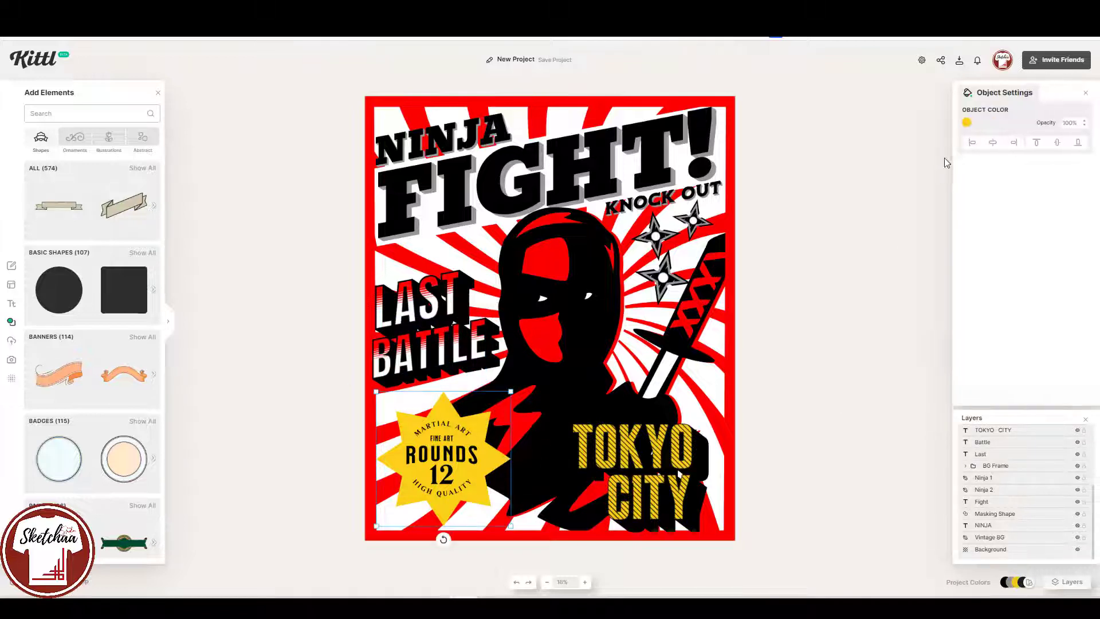
{"action": "left_click", "coordinate": [967, 123]}
{"action": "left_click", "coordinate": [879, 295]}
{"action": "left_click", "coordinate": [851, 296]}
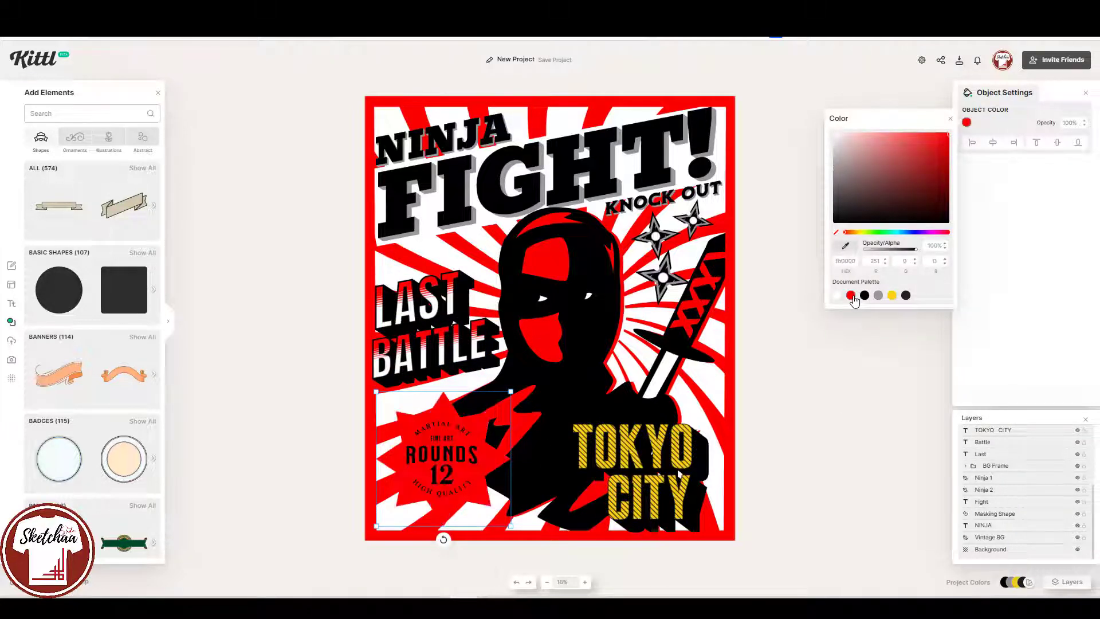
{"action": "left_click", "coordinate": [838, 295]}
{"action": "left_click", "coordinate": [879, 295]}
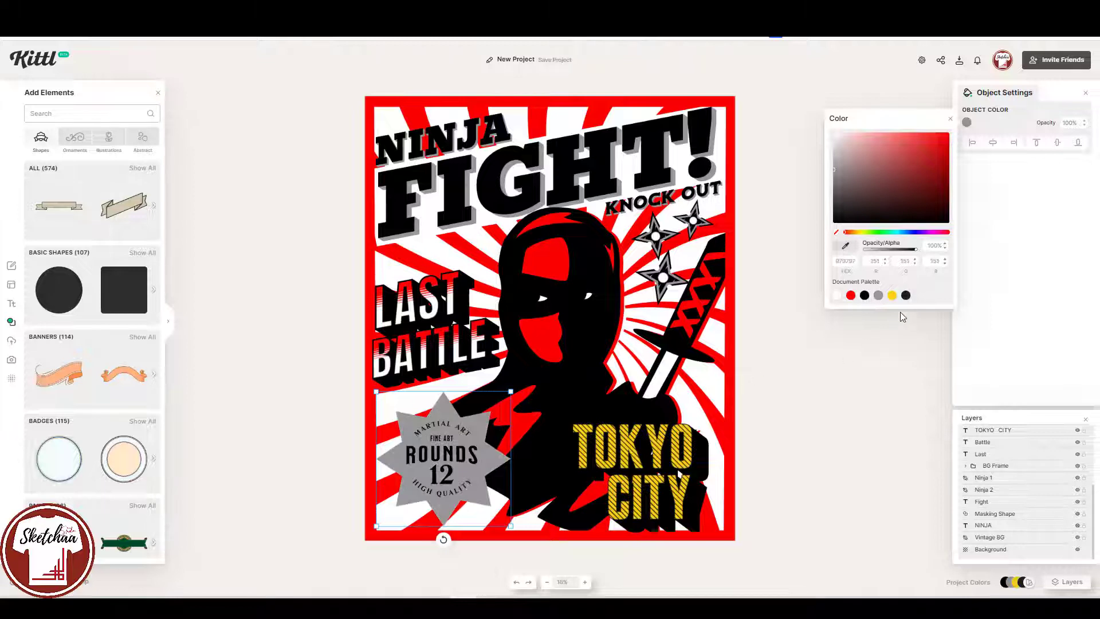
{"action": "left_click", "coordinate": [906, 296]}
Recolour the Rounds badge text white, and move the TOKYO CITY text slightly left
{"action": "left_click", "coordinate": [442, 464]}
{"action": "left_click", "coordinate": [967, 123]}
{"action": "left_click", "coordinate": [837, 295]}
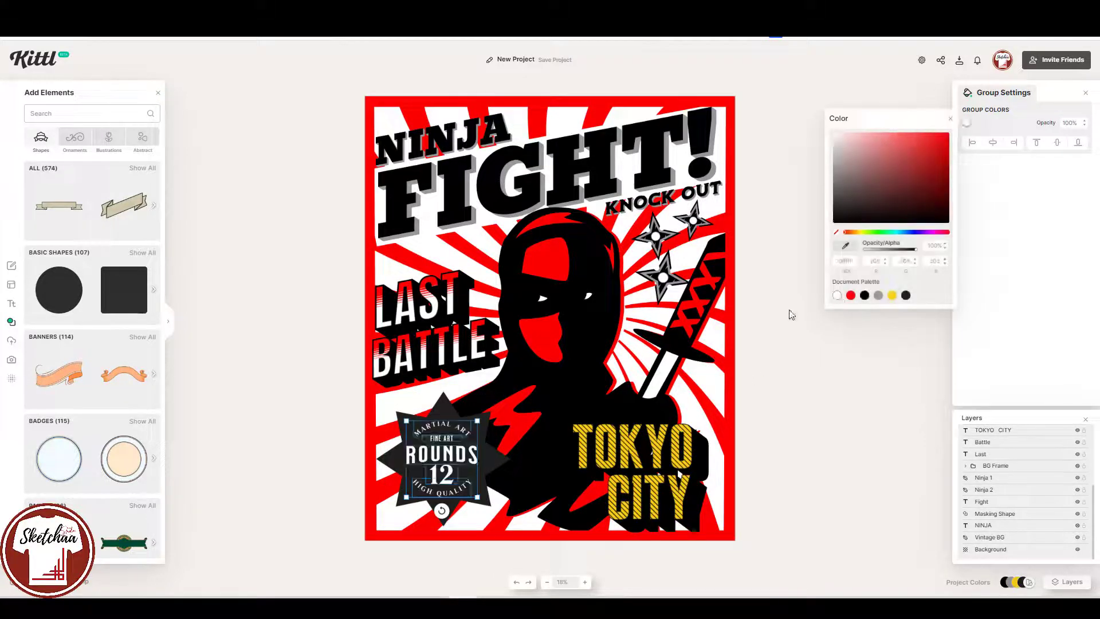
{"action": "left_click", "coordinate": [849, 423]}
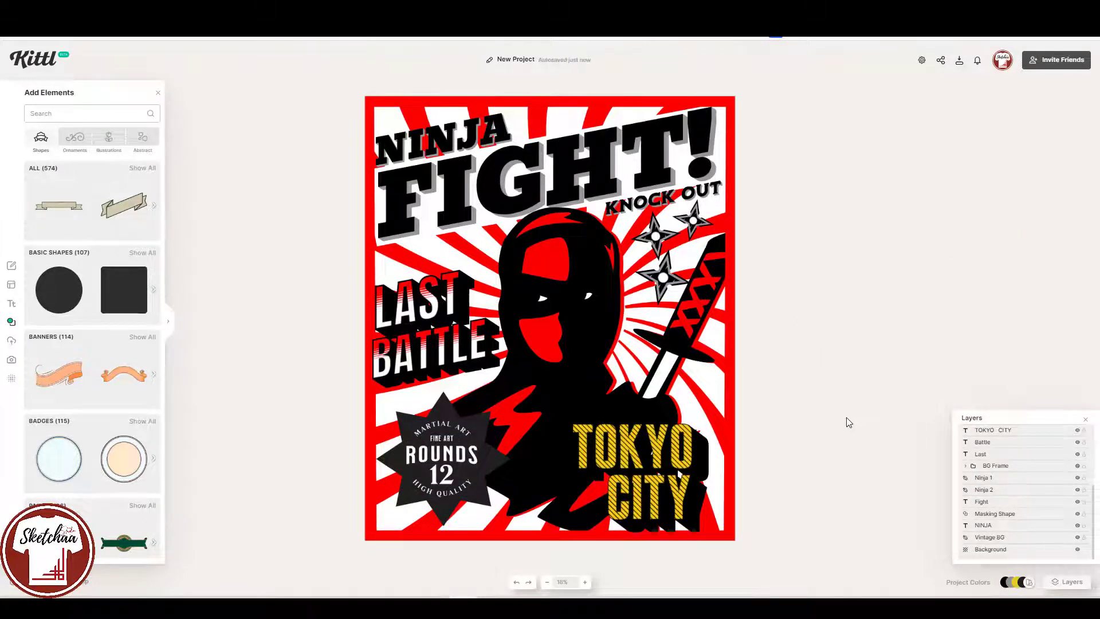
{"action": "left_click_drag", "start_coordinate": [652, 446], "coordinate": [640, 446]}
{"action": "left_click", "coordinate": [768, 424]}
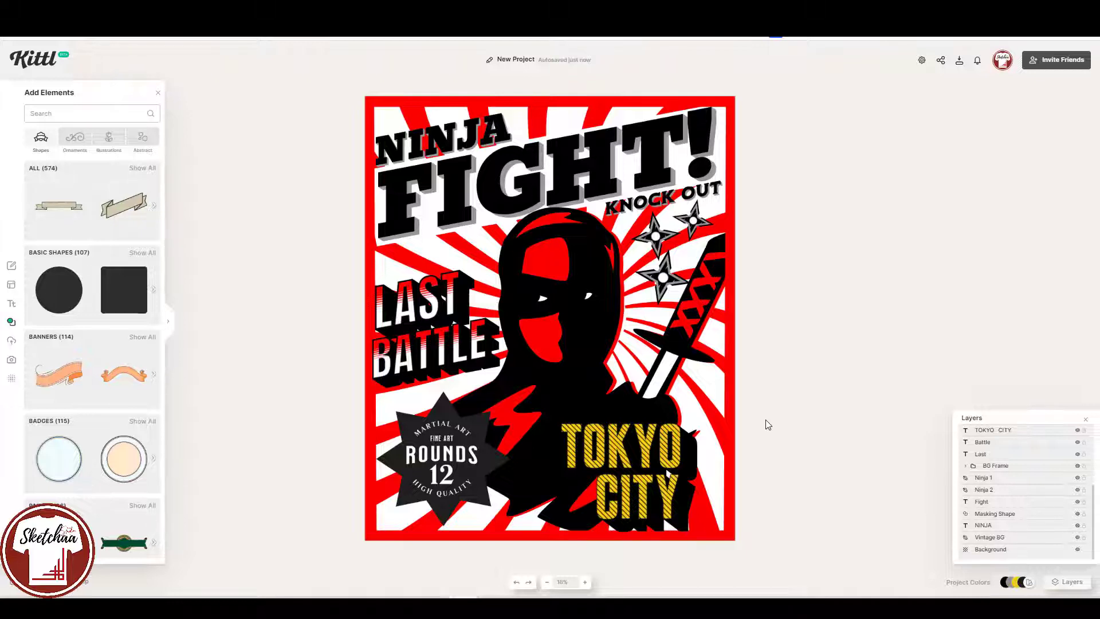
Download the design as a PNG at 300 DPI
{"action": "left_click", "coordinate": [959, 63]}
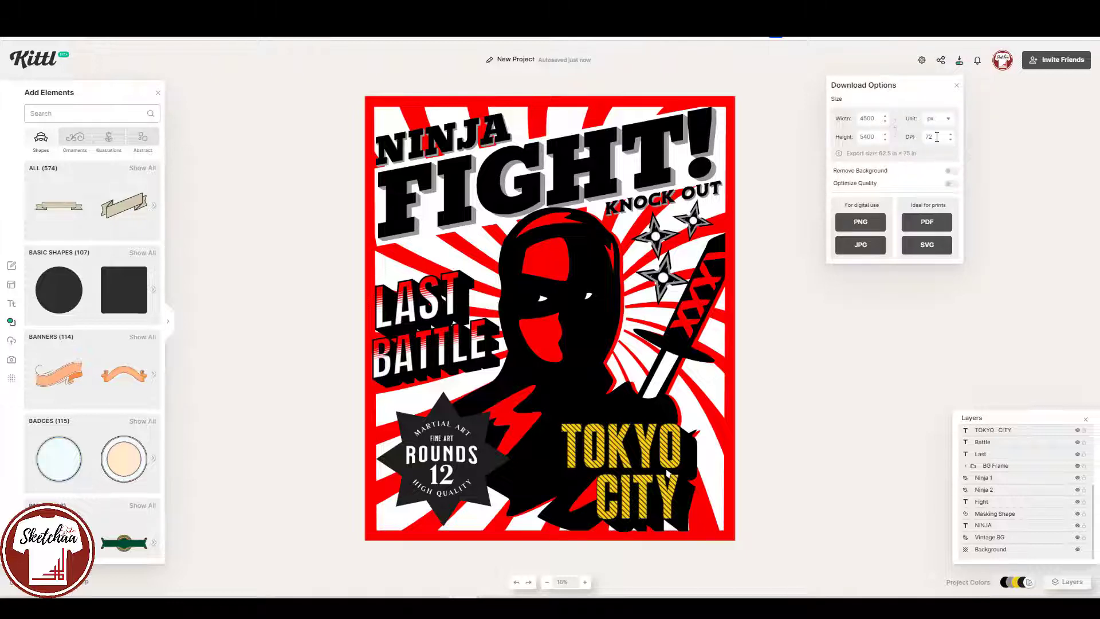
{"action": "left_click_drag", "start_coordinate": [938, 137], "coordinate": [921, 137]}
{"action": "type", "text": "300"}
{"action": "left_click", "coordinate": [868, 230]}
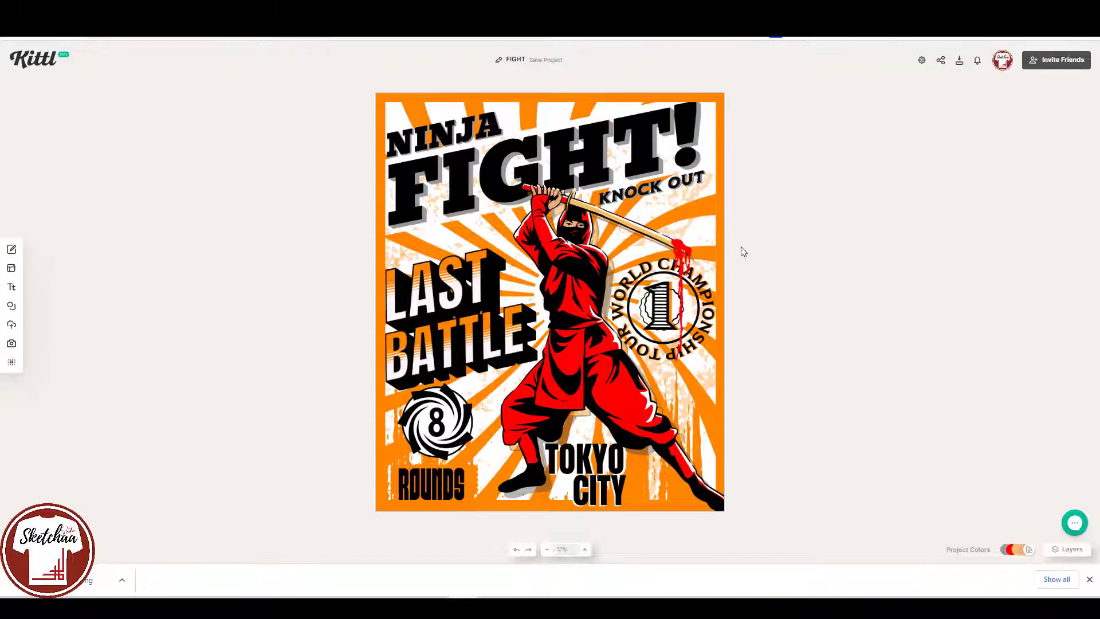
Select the texture overlay in the orange FIGHT project and show the project's layer list
{"action": "left_click", "coordinate": [696, 186]}
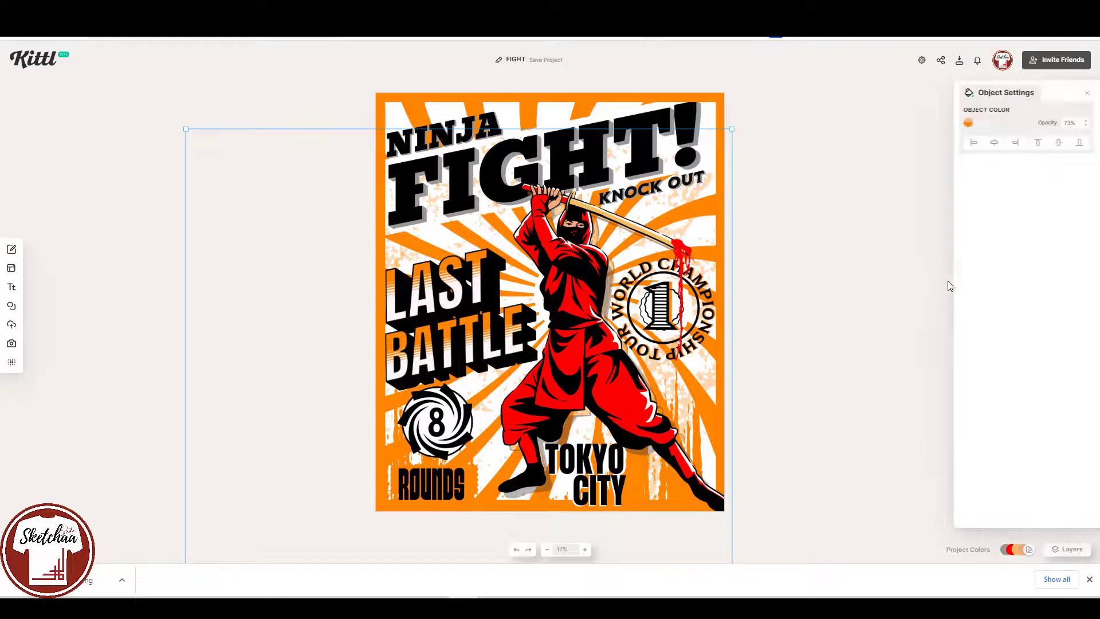
{"action": "left_click", "coordinate": [1066, 549]}
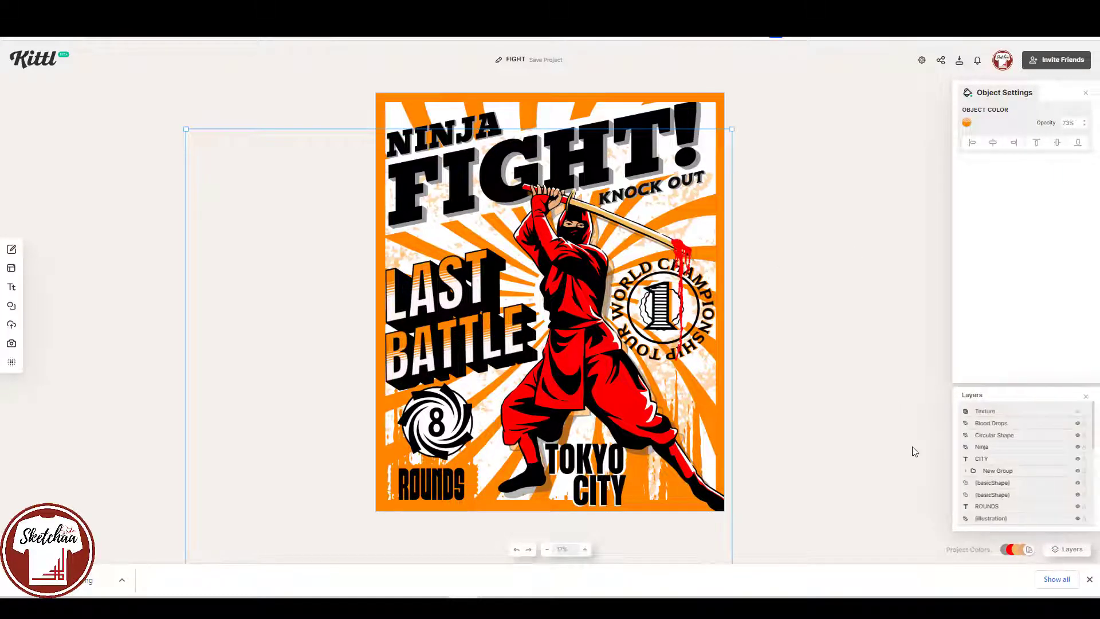